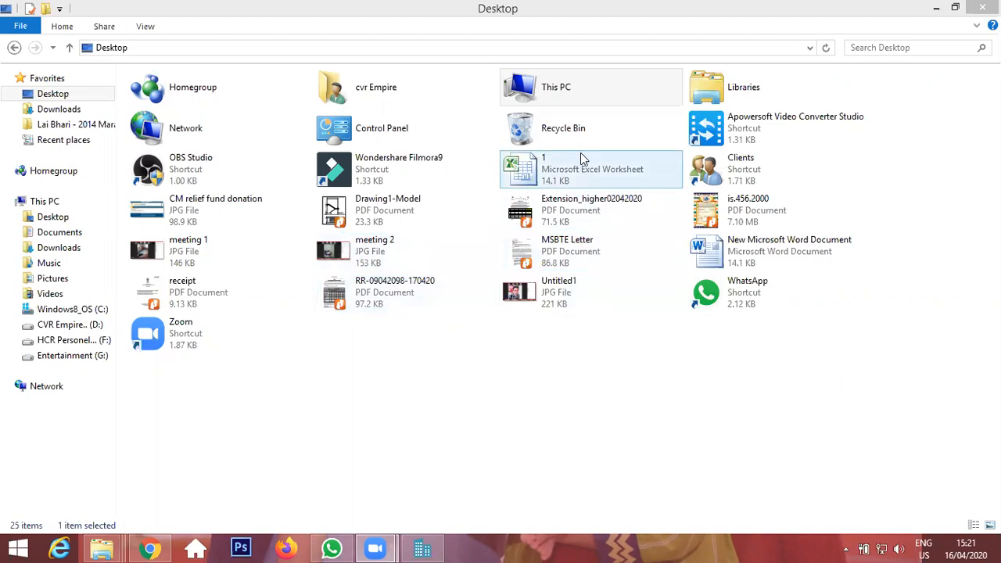
# Browse to the TP CLIENT INSTALLATION folder inside online courses on drive F.
pyautogui.doubleClick(727, 159)
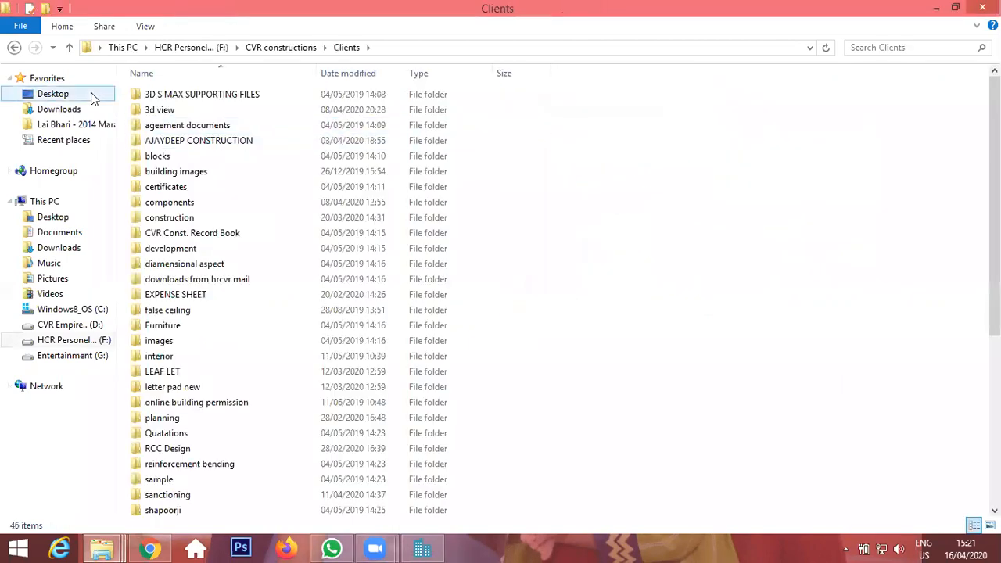
pyautogui.click(75, 325)
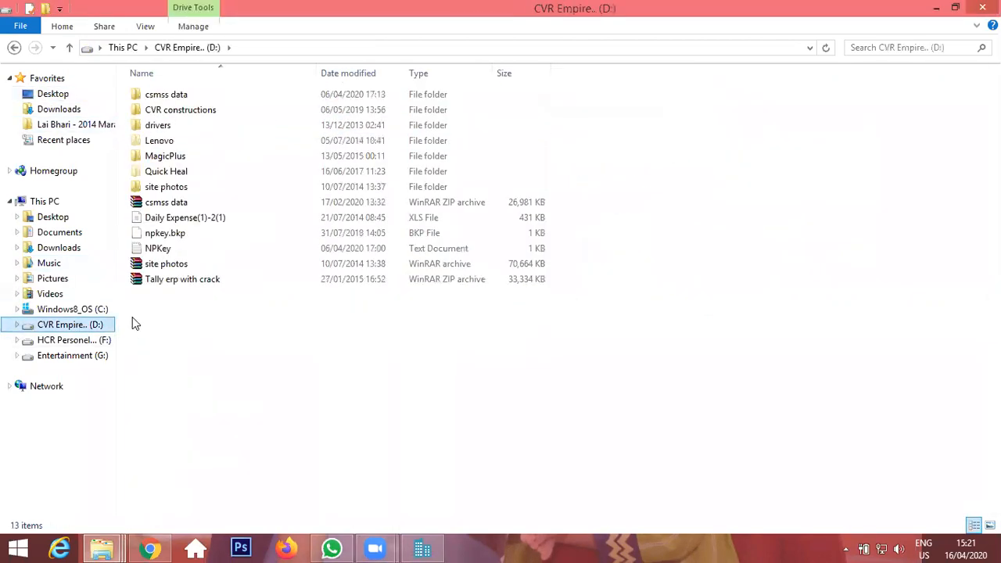
pyautogui.click(78, 340)
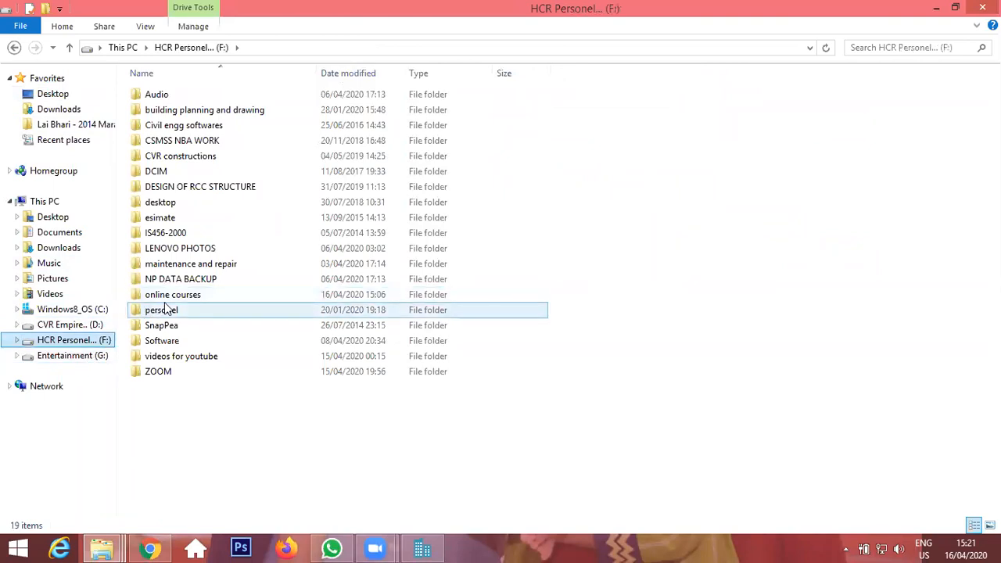
pyautogui.doubleClick(152, 298)
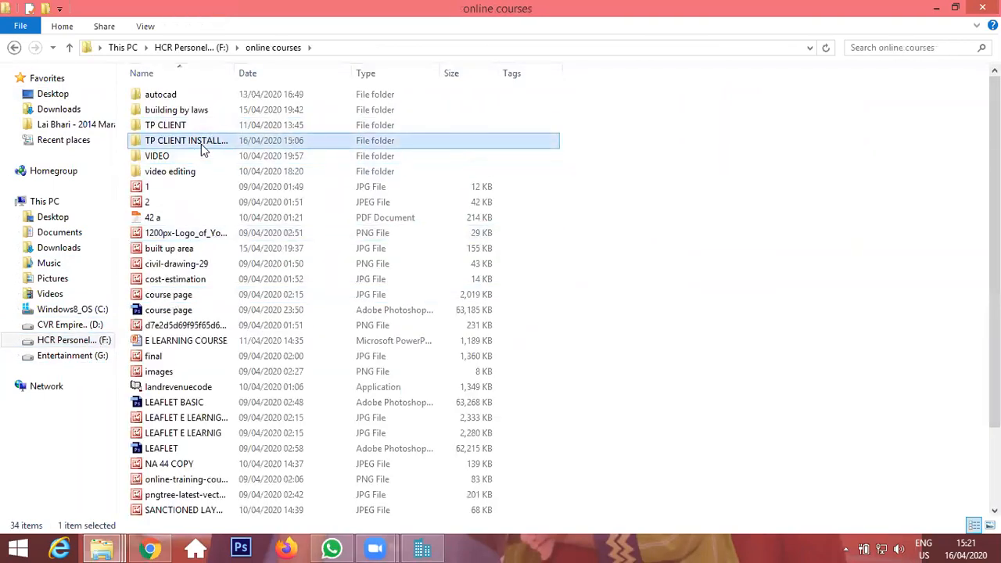
pyautogui.doubleClick(202, 143)
# Open the nested TP_Client_setup_ABCD folders to reach TPClient 2016, then return to online courses.
pyautogui.click(219, 115)
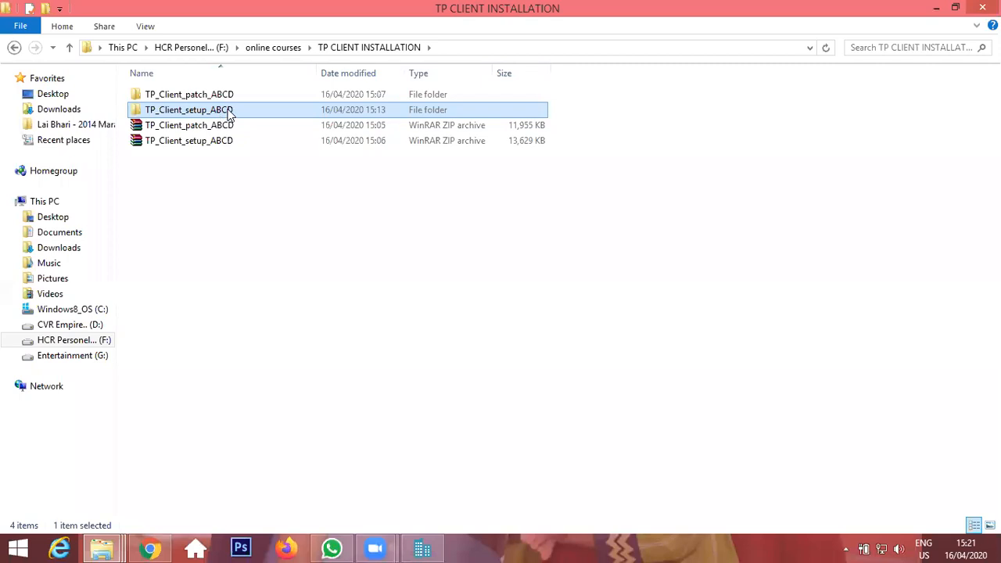
pyautogui.doubleClick(238, 112)
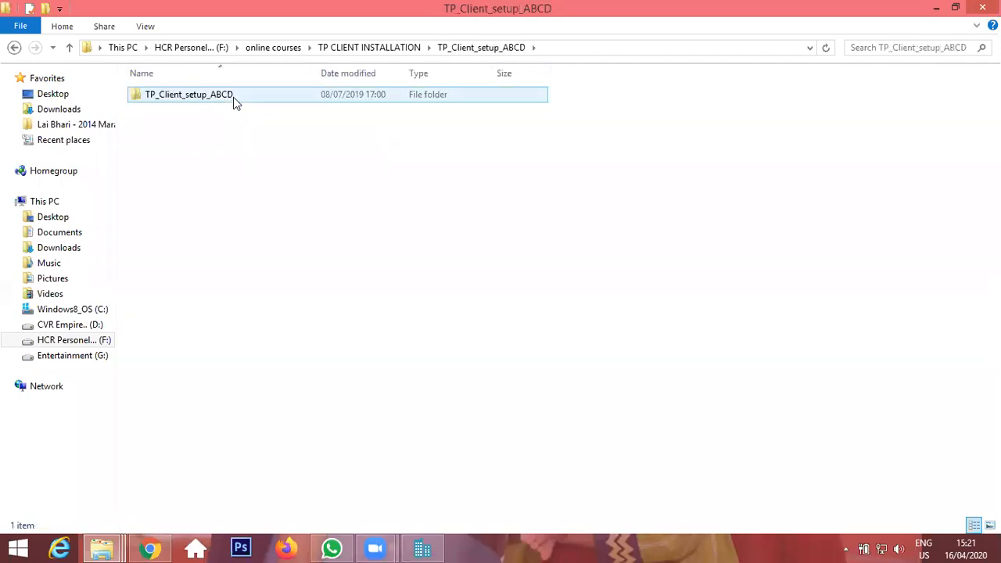
pyautogui.doubleClick(233, 97)
pyautogui.click(230, 98)
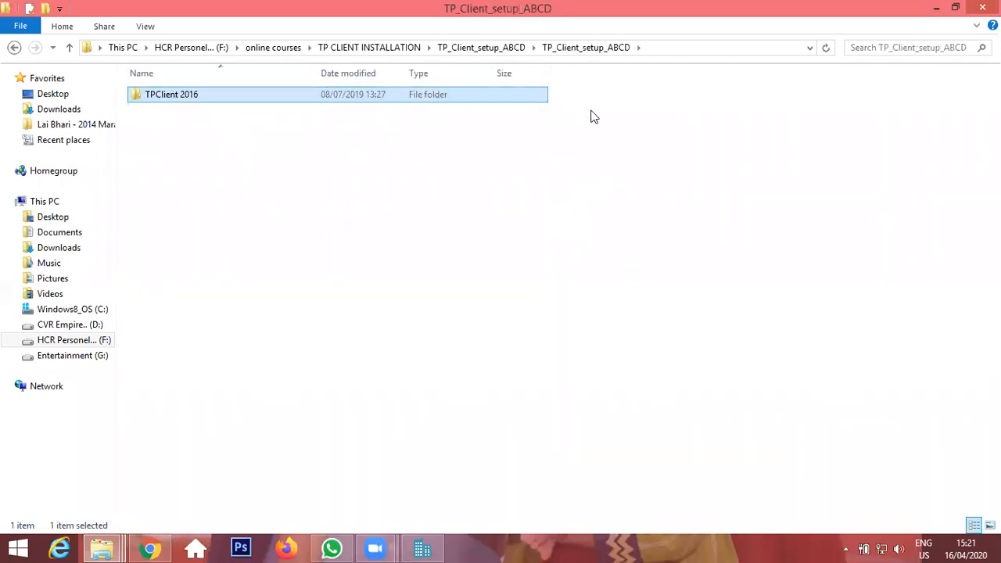
pyautogui.click(281, 48)
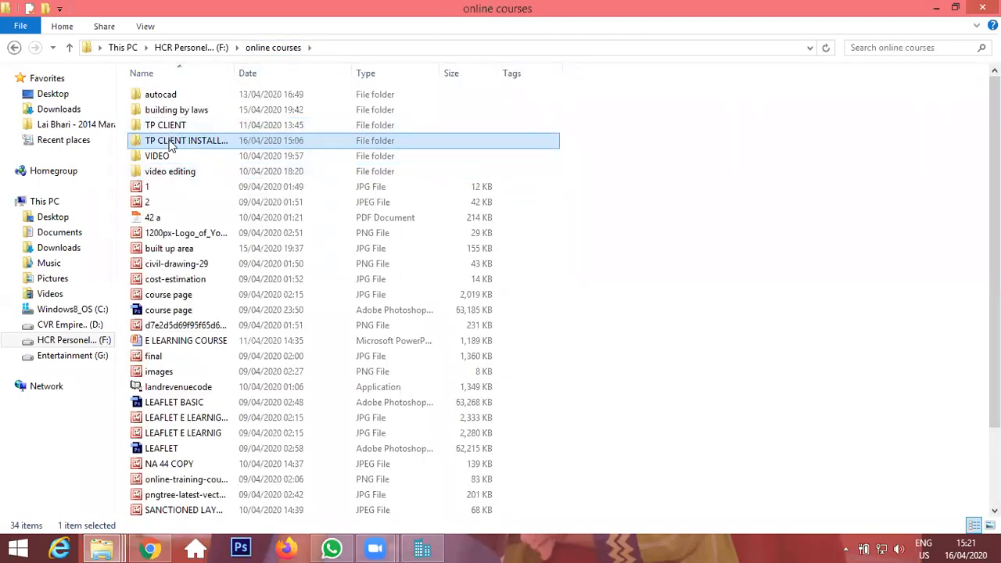
# Reopen the TP CLIENT INSTALLATION folder and select items in its file list.
pyautogui.doubleClick(170, 142)
pyautogui.moveTo(362, 202); pyautogui.dragTo(172, 129)
pyautogui.click(396, 213)
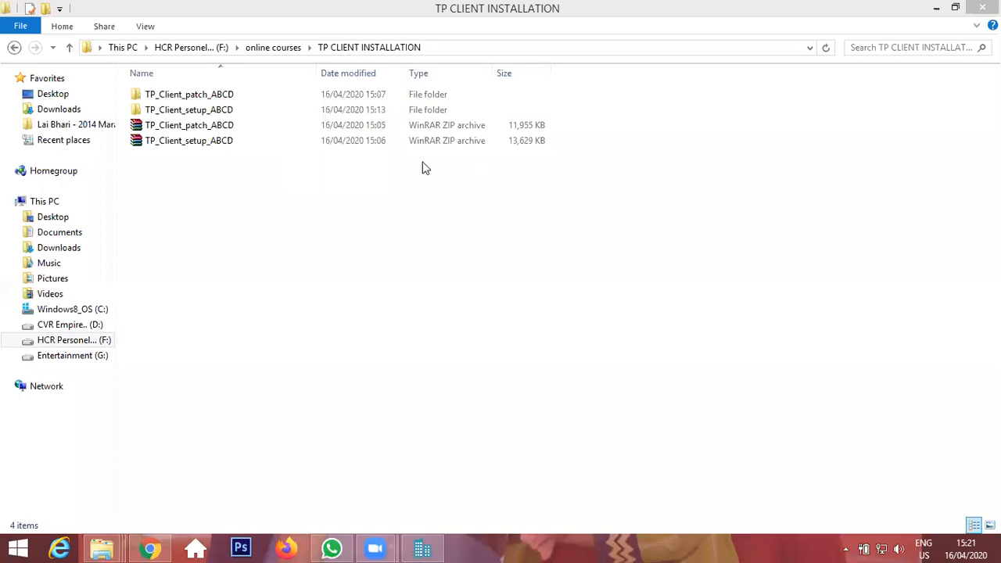
pyautogui.click(209, 128)
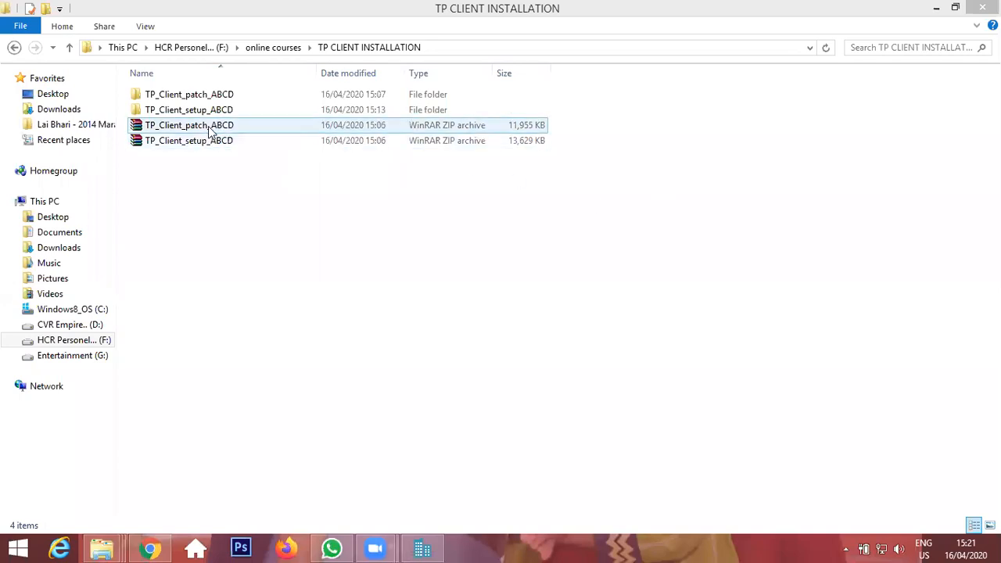
pyautogui.click(381, 140)
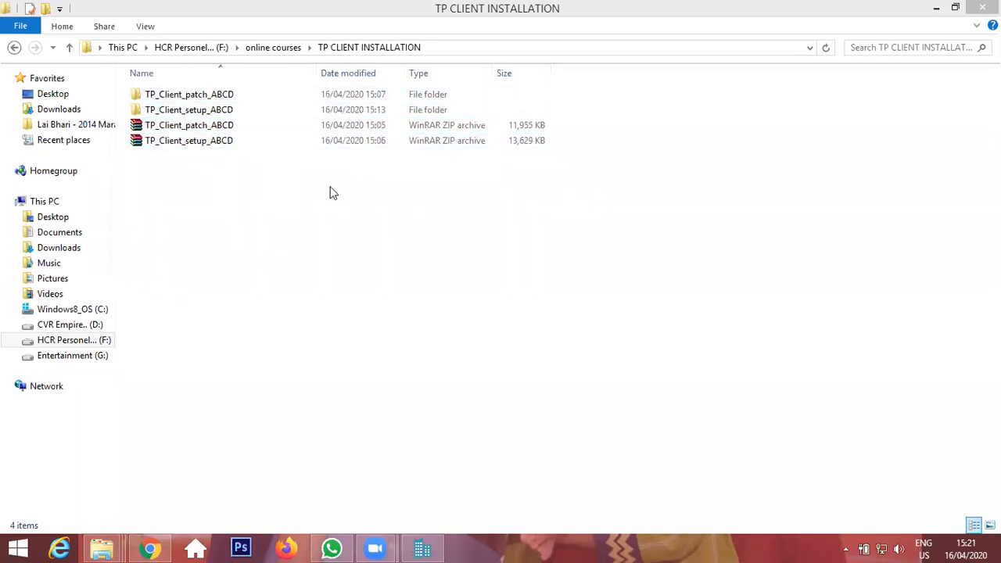
# Open the nested TP_Client_setup_ABCD folders and select the TPClient 2016 folder for copying.
pyautogui.click(204, 115)
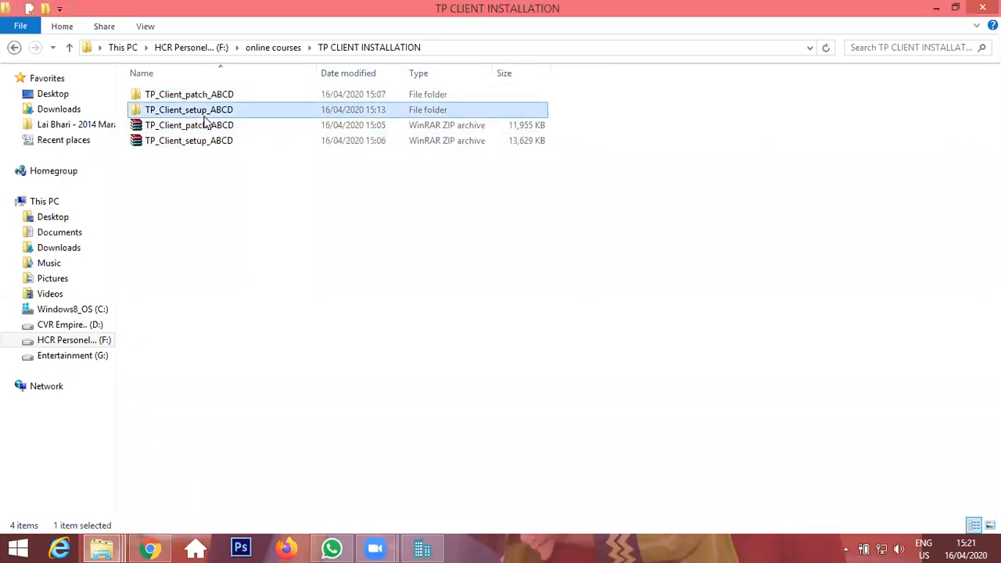
pyautogui.doubleClick(204, 115)
pyautogui.doubleClick(201, 97)
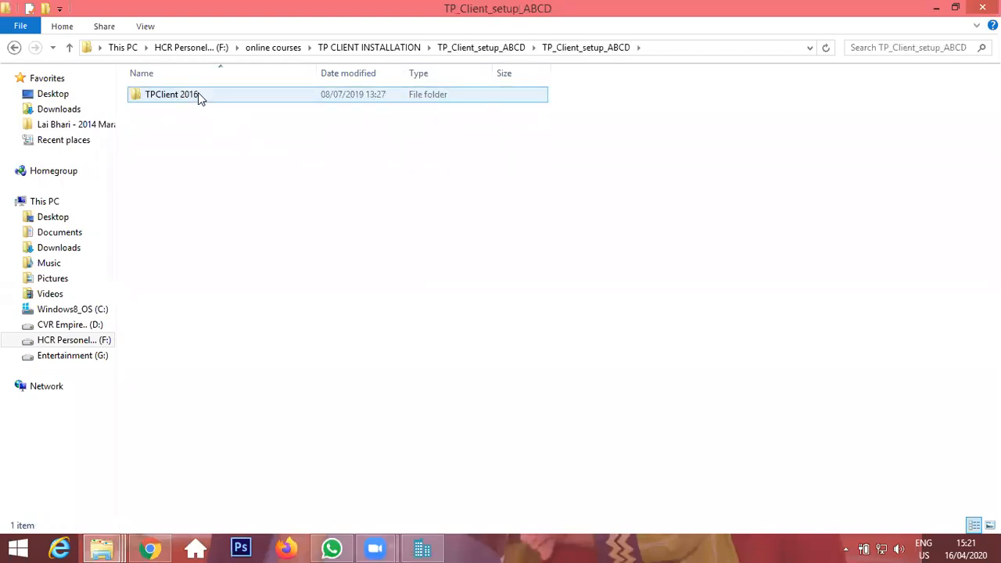
pyautogui.click(242, 105)
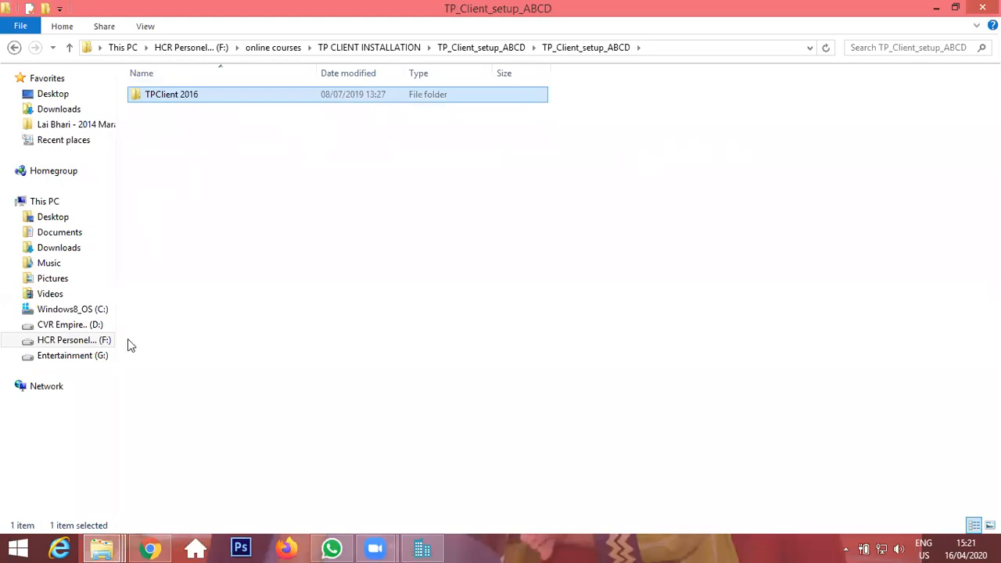
# In a new Explorer window, paste the TPClient 2016 folder into Program Files (x86) on drive C, granting administrator permission, and open it.
pyautogui.press('super+e')
pyautogui.doubleClick(223, 208)
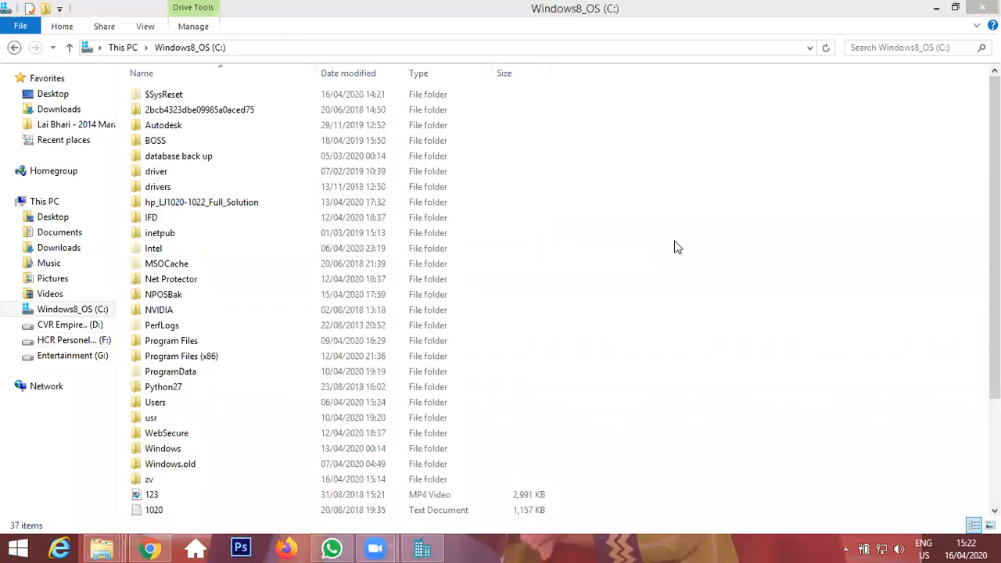
pyautogui.doubleClick(256, 360)
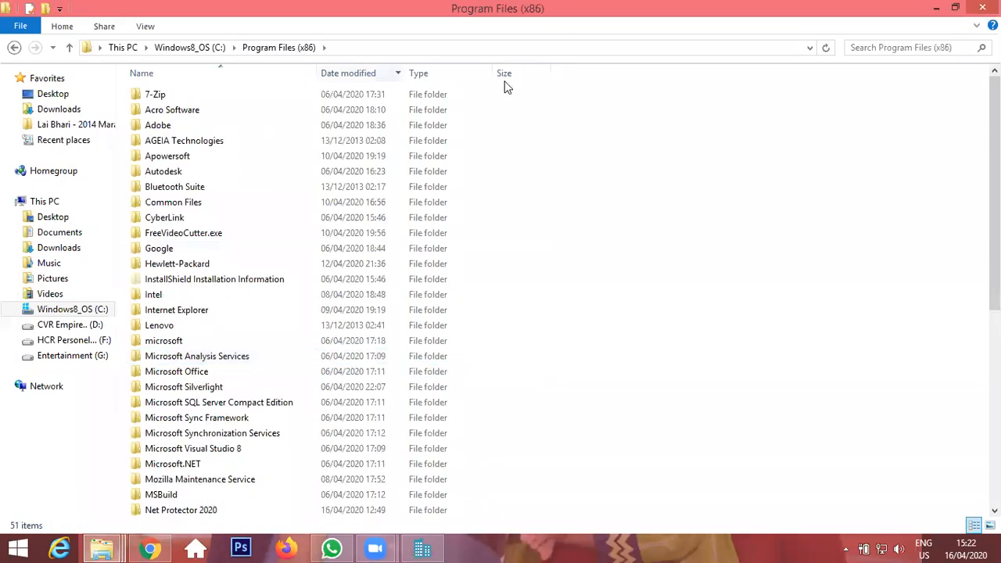
pyautogui.hotkey('ctrl', 'v')
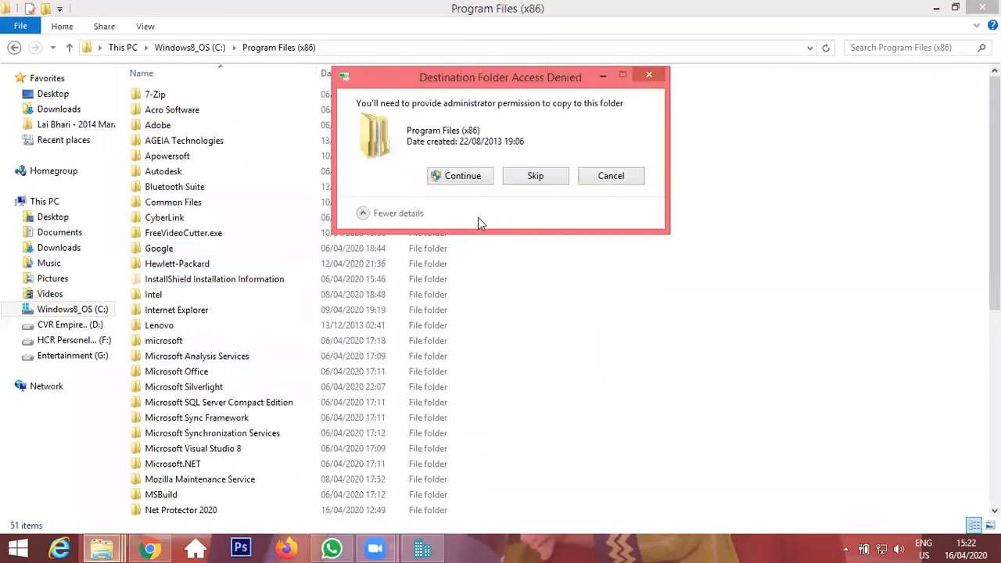
pyautogui.click(481, 178)
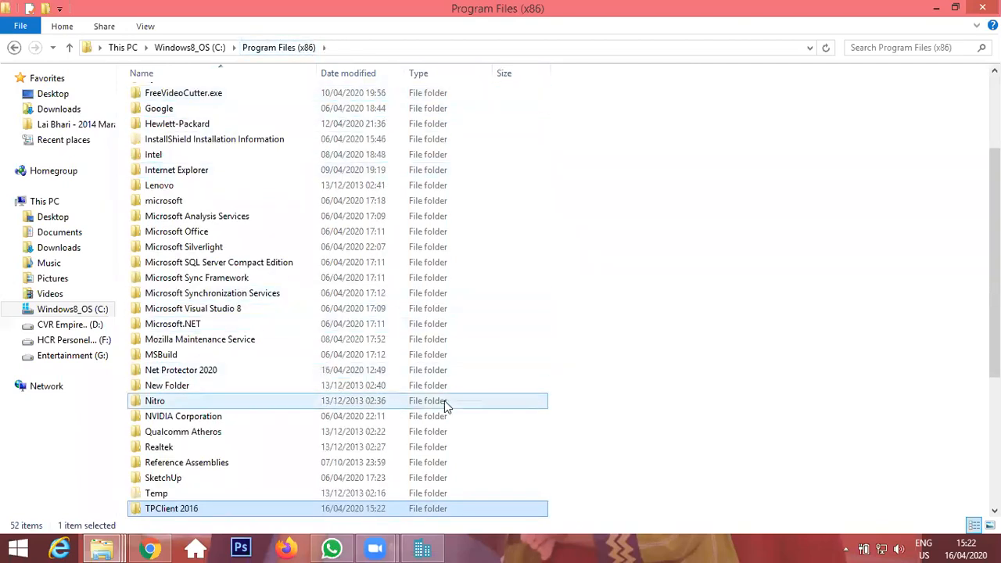
pyautogui.press('Return')
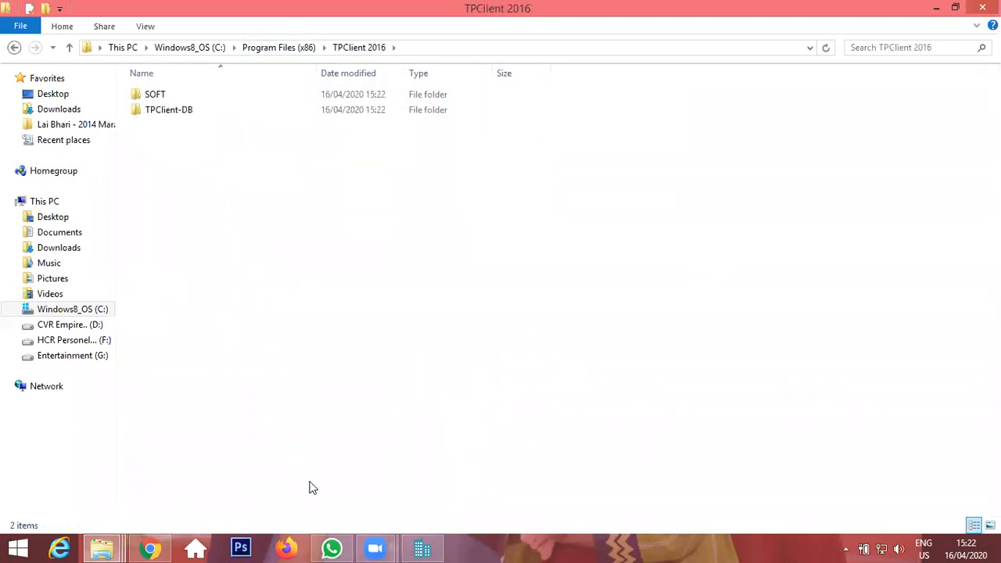
# Switch back to the source window and look inside the TP_Client_patch_ABCD folder, returning to TP CLIENT INSTALLATION.
pyautogui.click(102, 548)
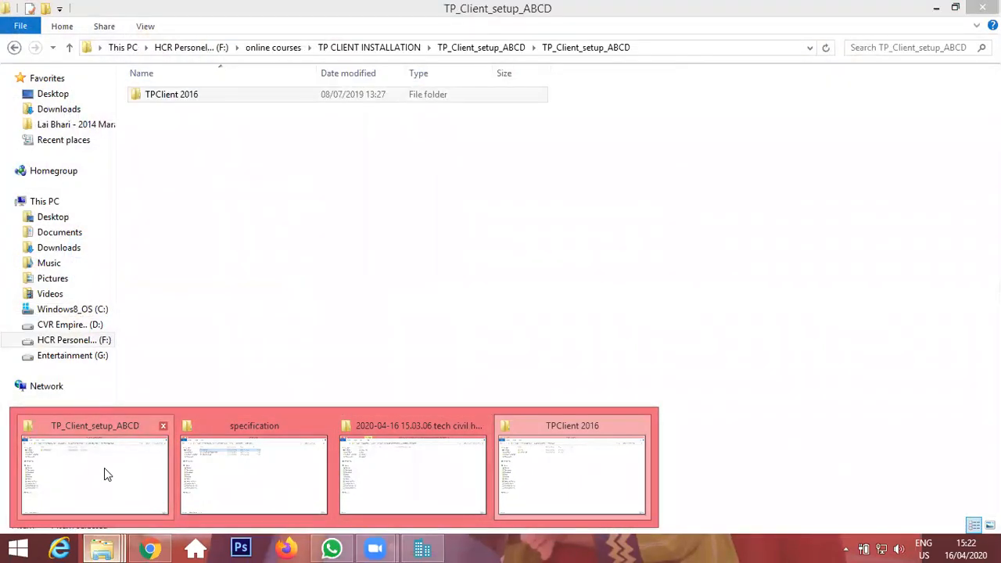
pyautogui.click(105, 474)
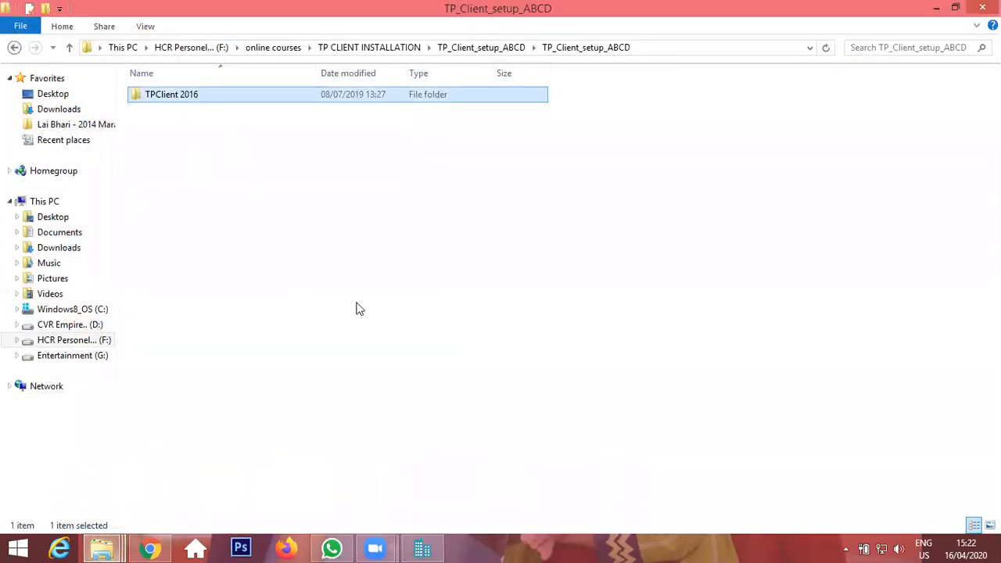
pyautogui.click(408, 47)
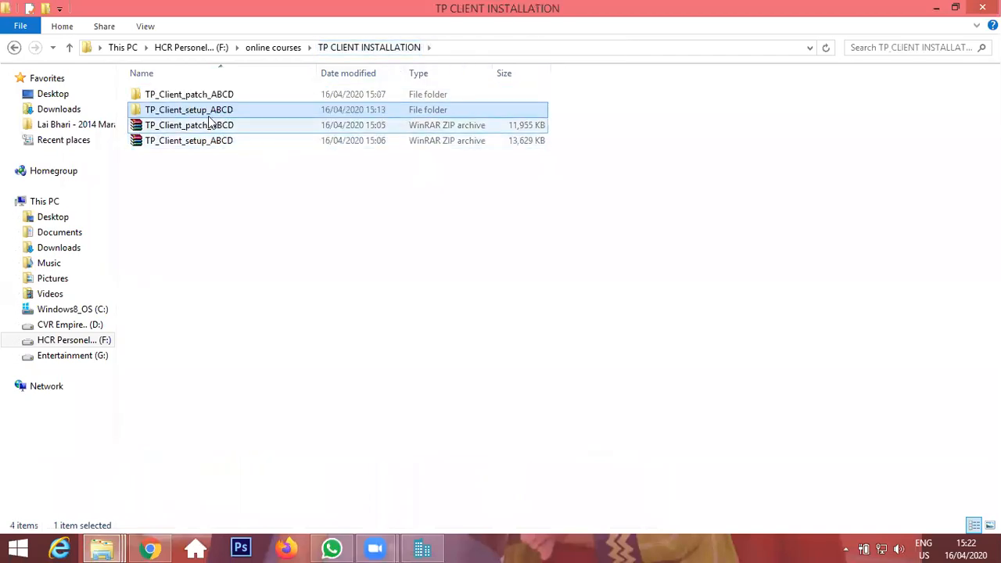
pyautogui.doubleClick(228, 97)
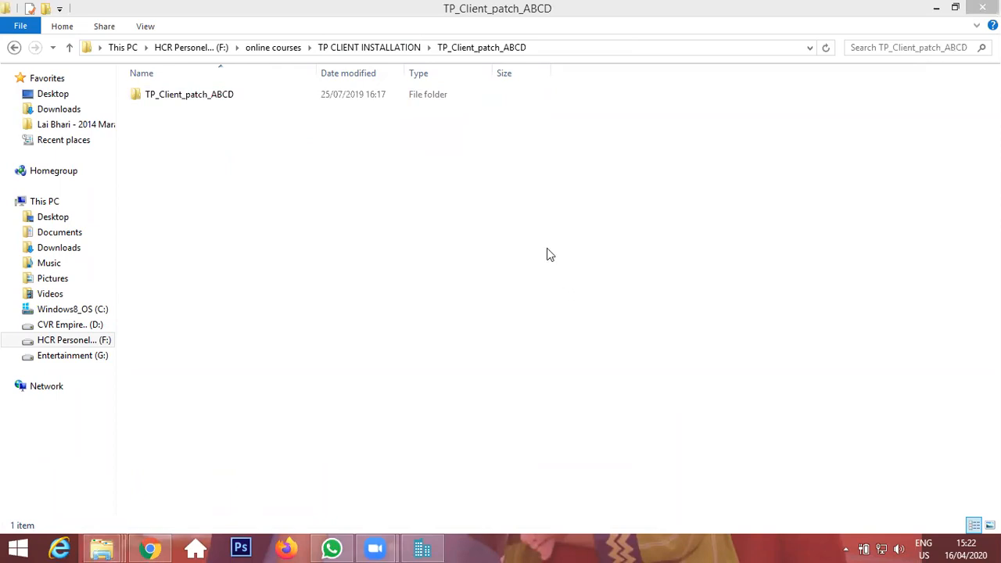
pyautogui.click(375, 48)
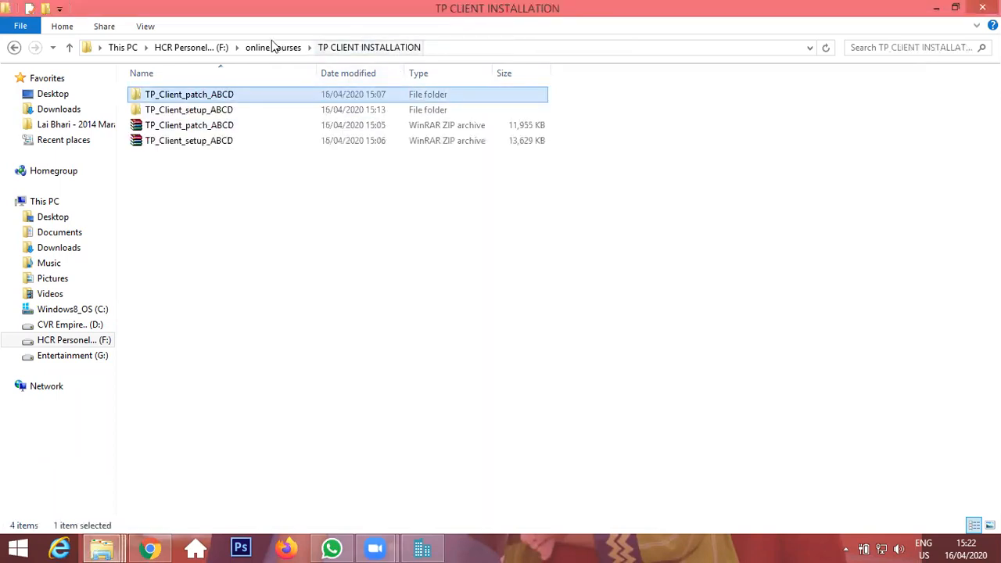
# Reopen the nested TP_Client_setup_ABCD folders and select the TPClient 2016 folder.
pyautogui.doubleClick(196, 111)
pyautogui.doubleClick(217, 99)
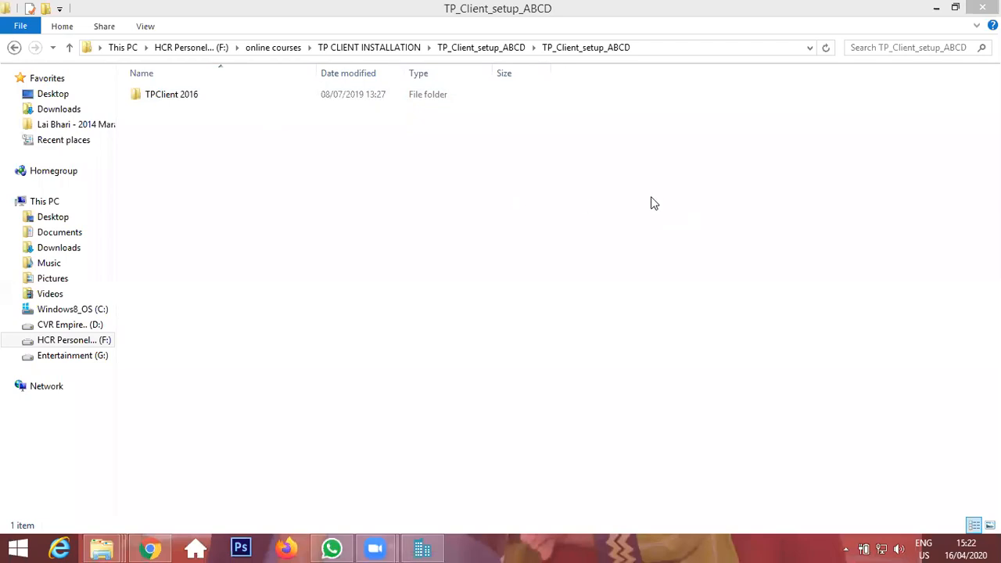
pyautogui.click(162, 103)
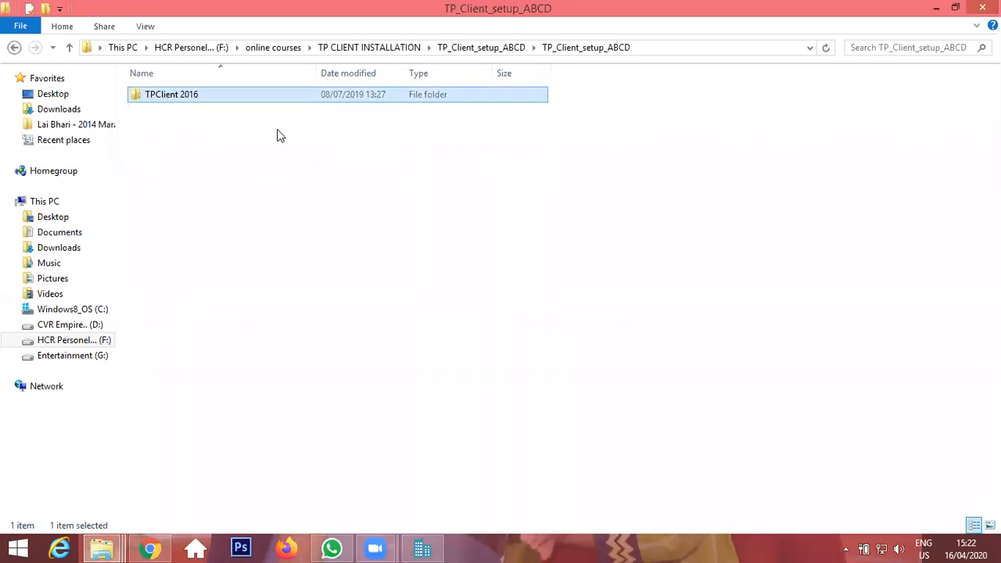
pyautogui.click(162, 95)
pyautogui.click(203, 108)
pyautogui.click(196, 101)
# Inspect the copied TPClient 2016 folder in Program Files (x86), opening its SOFT subfolder and going back.
pyautogui.click(102, 548)
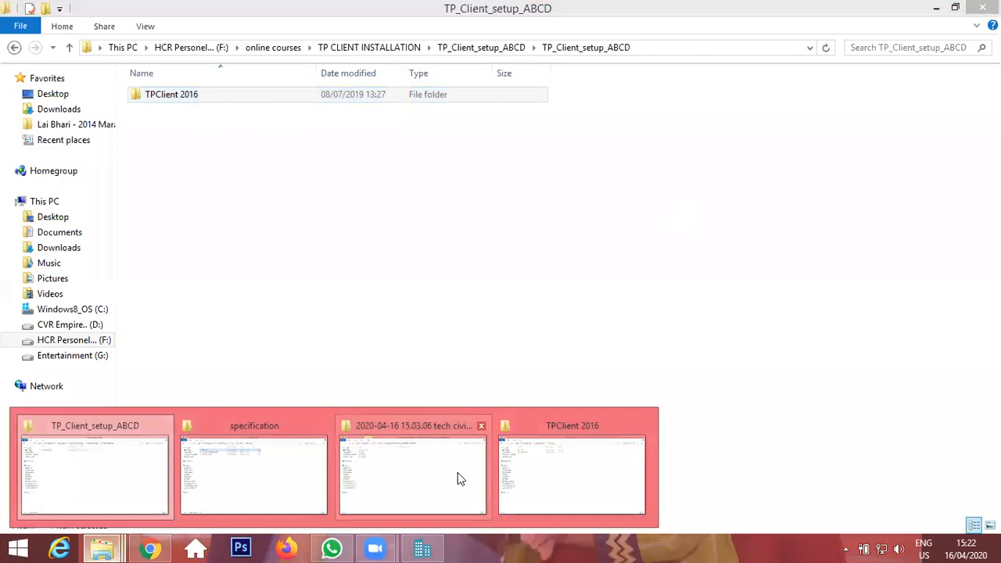
pyautogui.click(549, 470)
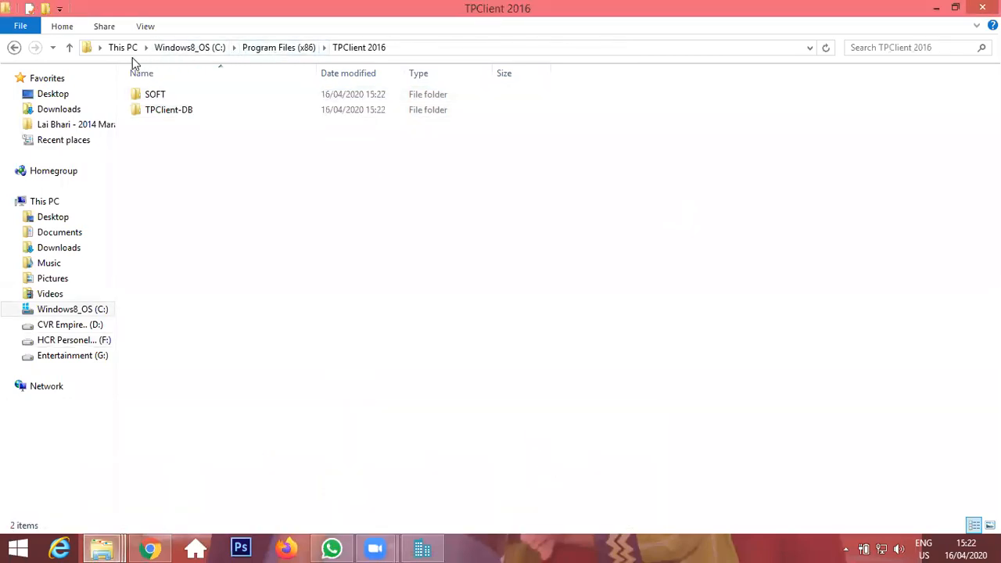
pyautogui.click(294, 49)
pyautogui.scroll(-3, 268, 479)
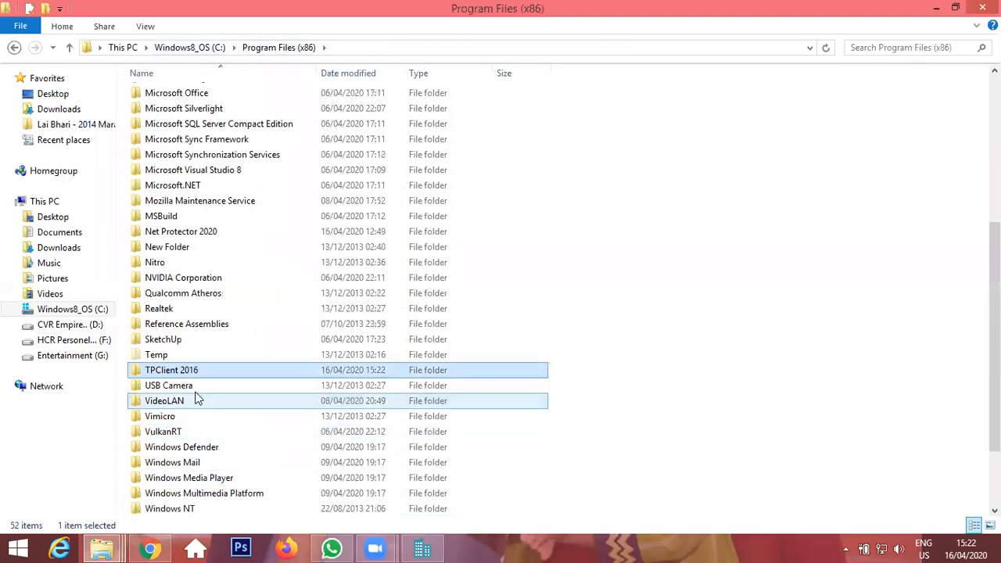
pyautogui.doubleClick(206, 372)
pyautogui.doubleClick(182, 95)
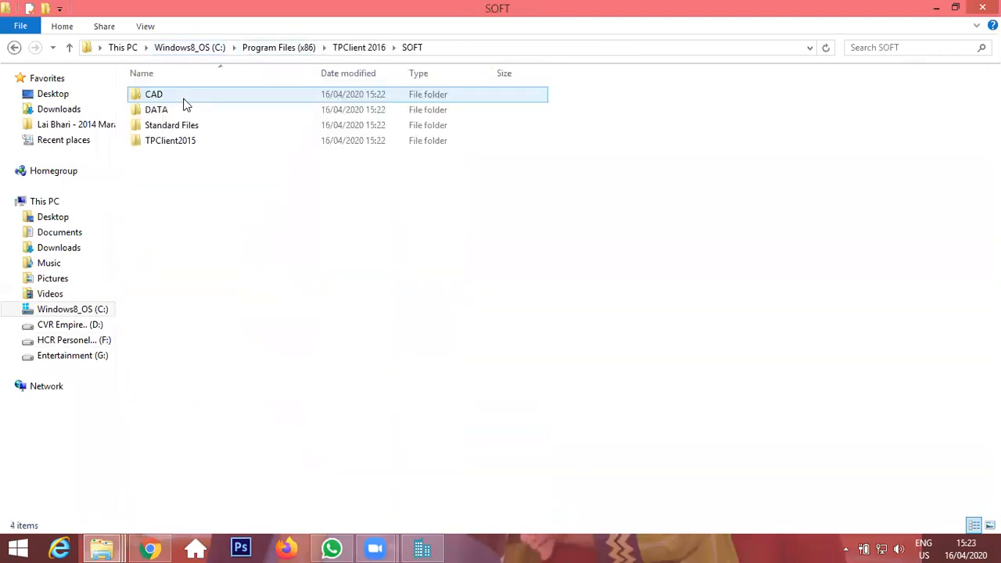
pyautogui.click(69, 48)
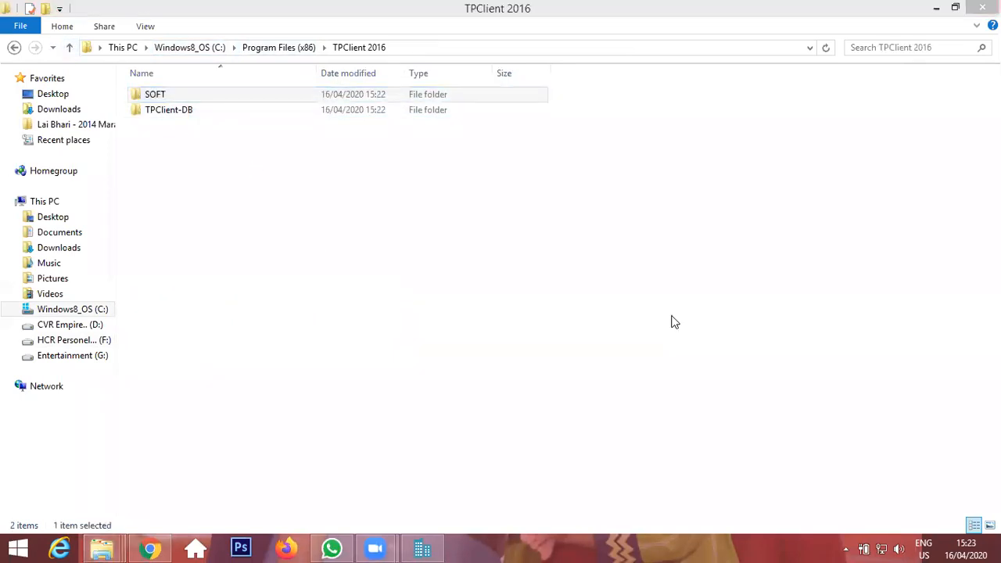
# Switch to the source window and open the nested TP_Client_patch_ABCD folders to reach the PATCH folder.
pyautogui.moveTo(117, 545)
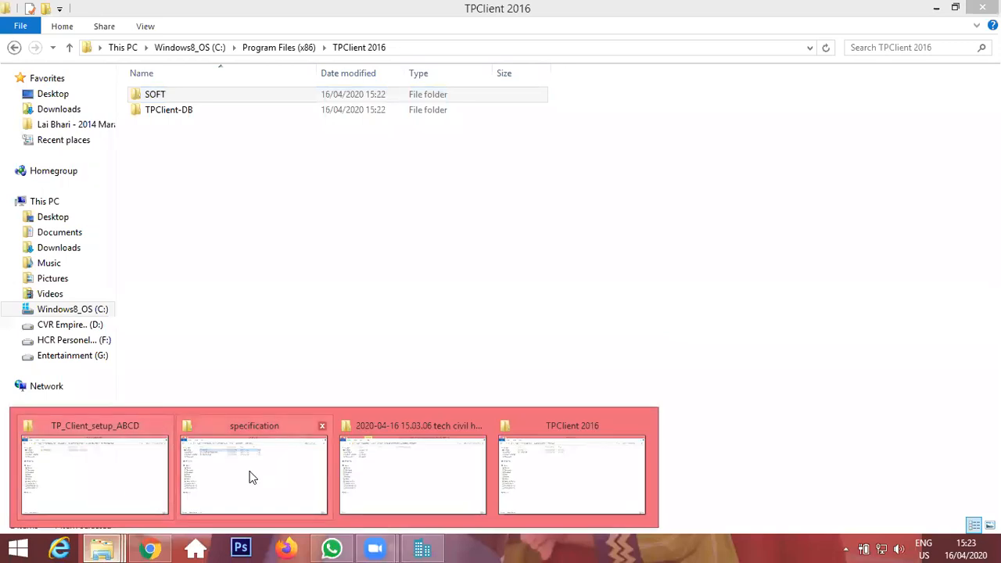
pyautogui.click(161, 476)
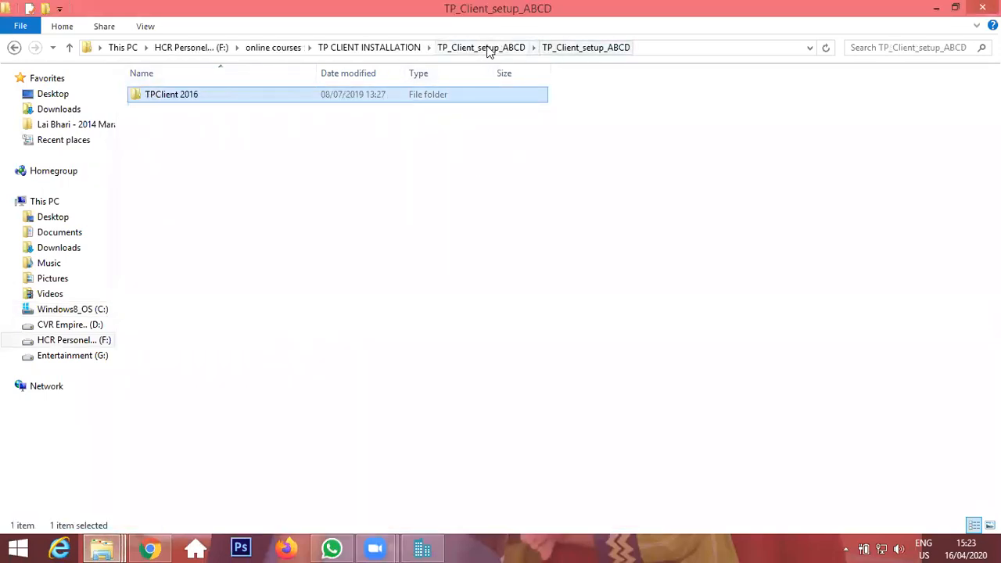
pyautogui.click(368, 47)
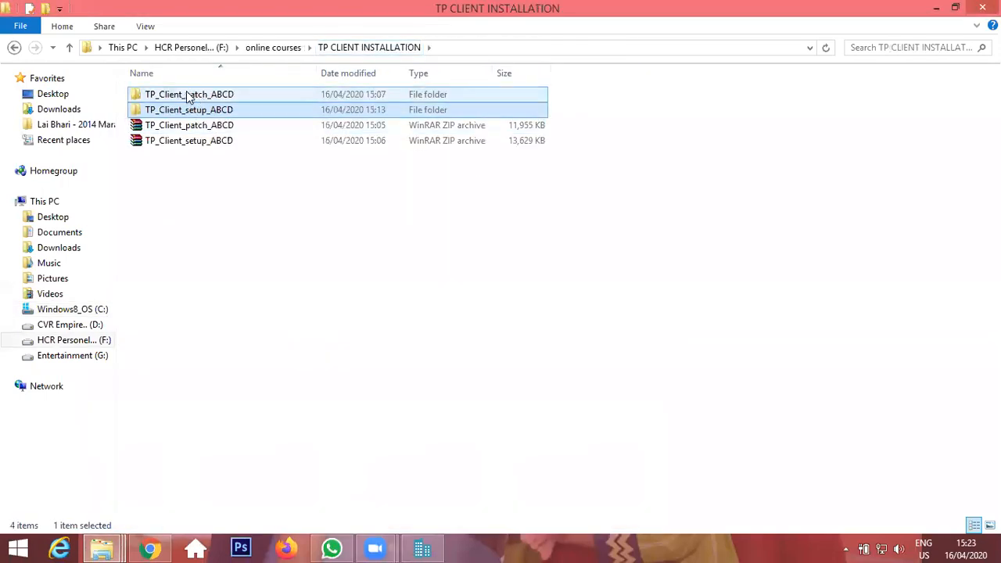
pyautogui.doubleClick(207, 95)
pyautogui.doubleClick(207, 94)
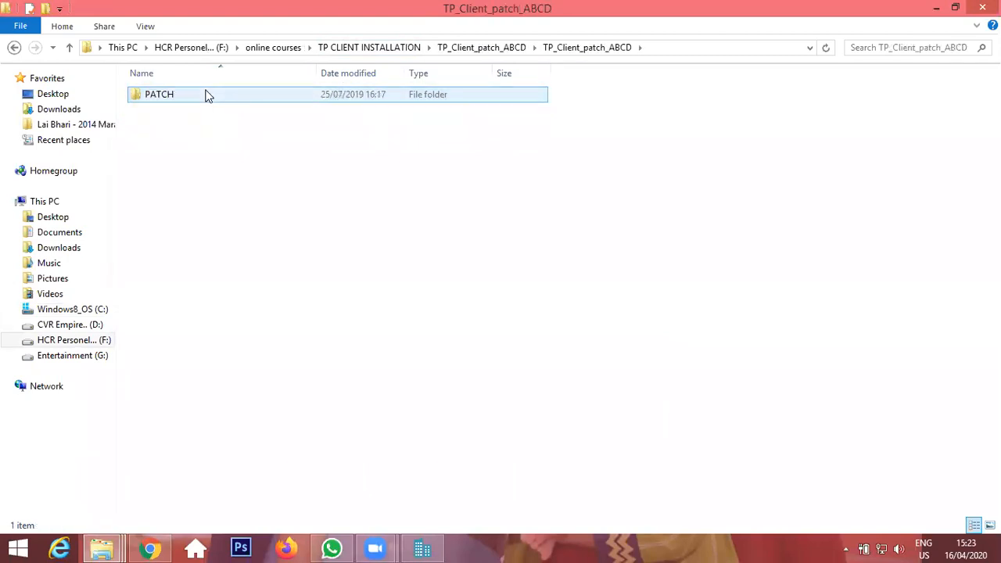
# Open the PATCH folder and select its SOFT folder for copying.
pyautogui.doubleClick(204, 100)
pyautogui.click(200, 106)
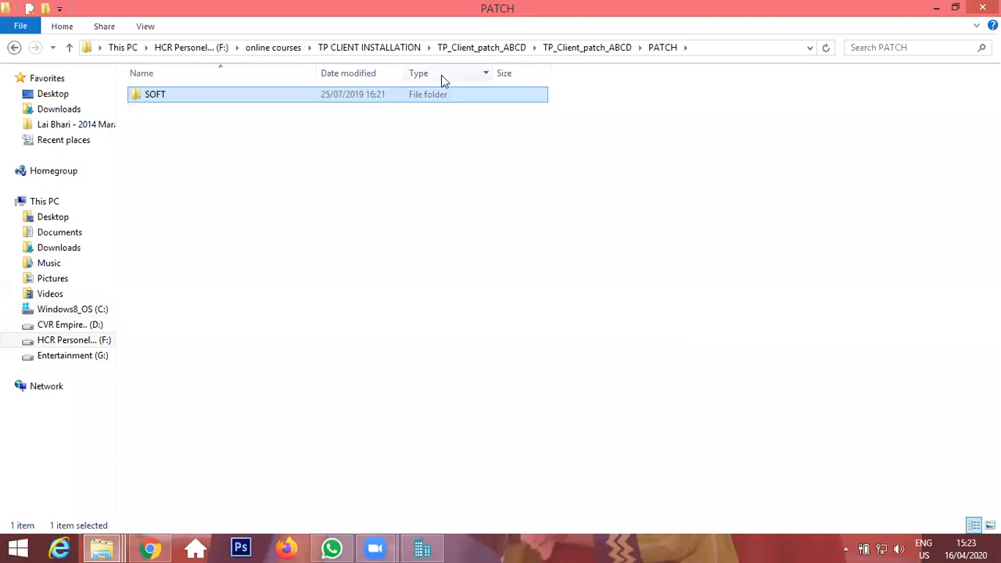
# Browse the destination window from This PC through Program Files (x86) into TPClient 2016 and its SOFT subfolder, returning to TPClient 2016.
pyautogui.click(101, 548)
pyautogui.click(558, 466)
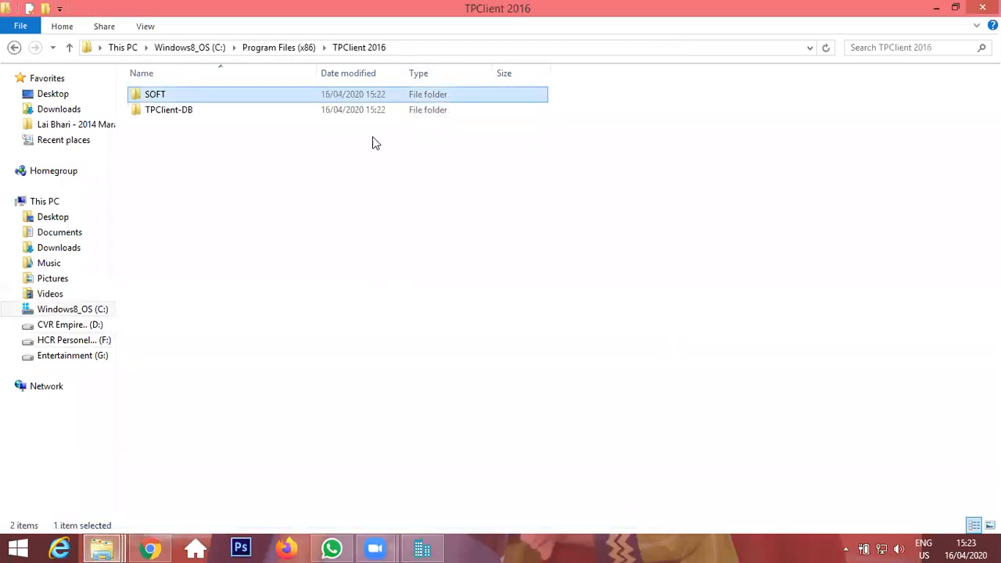
pyautogui.click(358, 47)
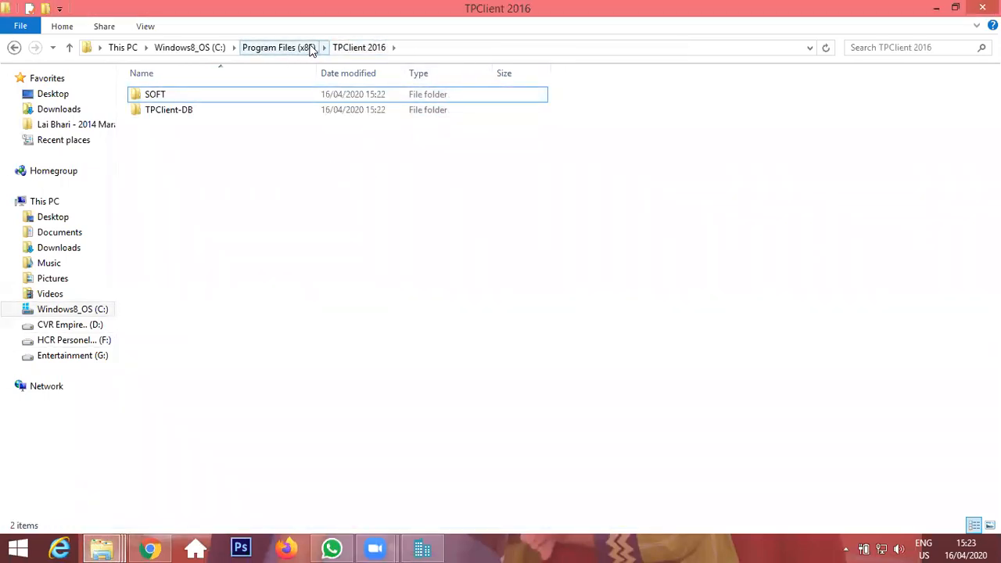
pyautogui.click(279, 47)
pyautogui.scroll(-3, 241, 404)
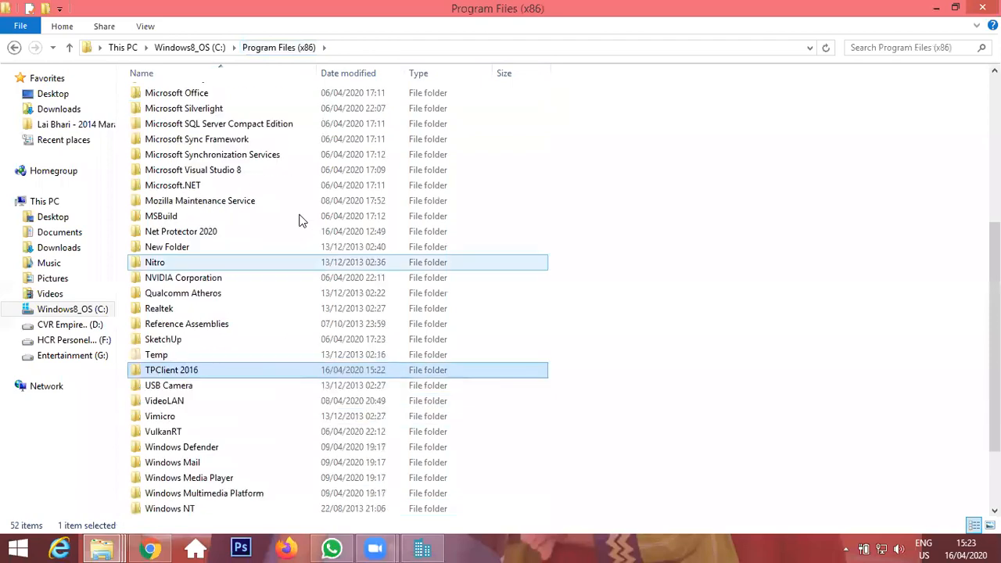
pyautogui.click(192, 47)
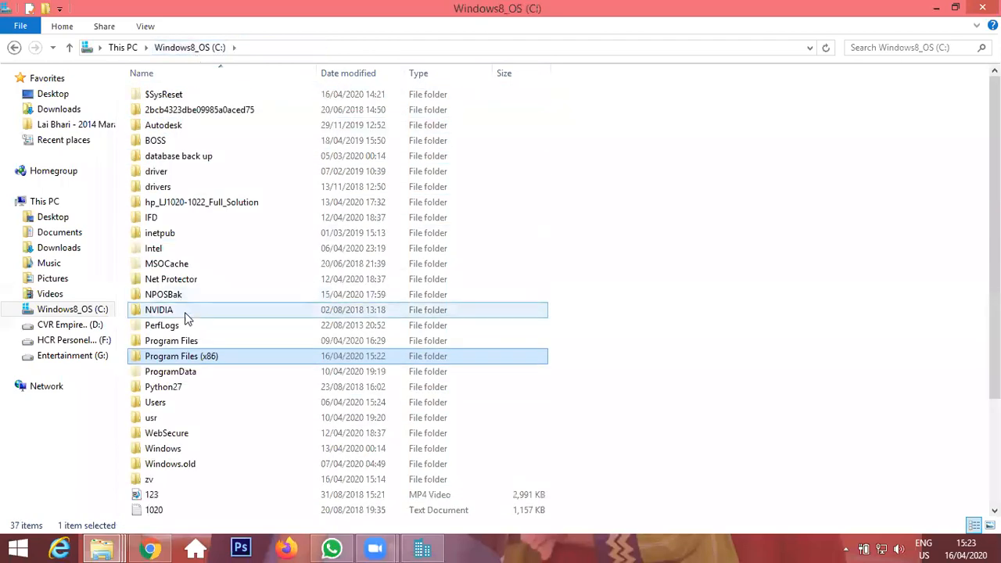
pyautogui.click(111, 47)
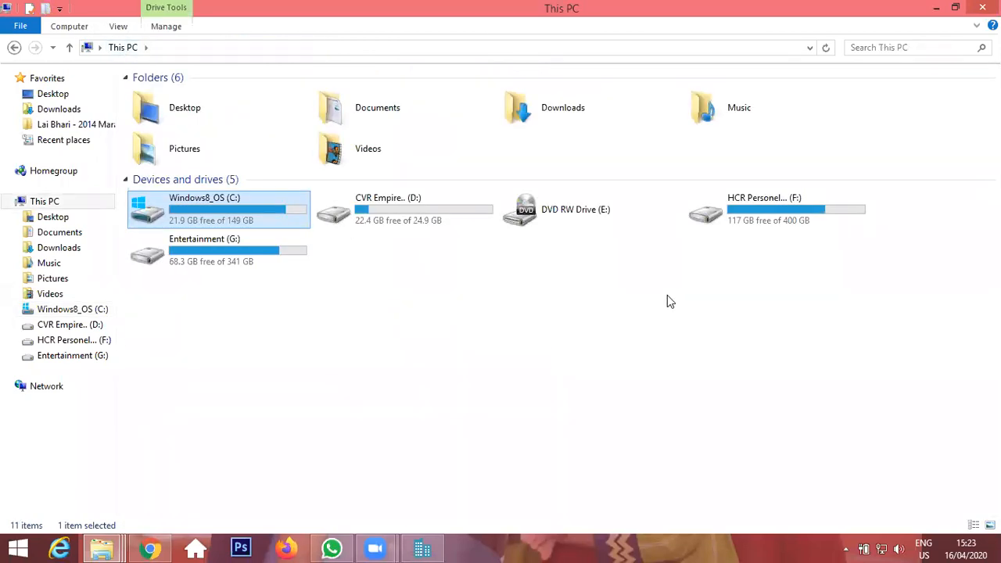
pyautogui.doubleClick(286, 222)
pyautogui.scroll(-3, 209, 377)
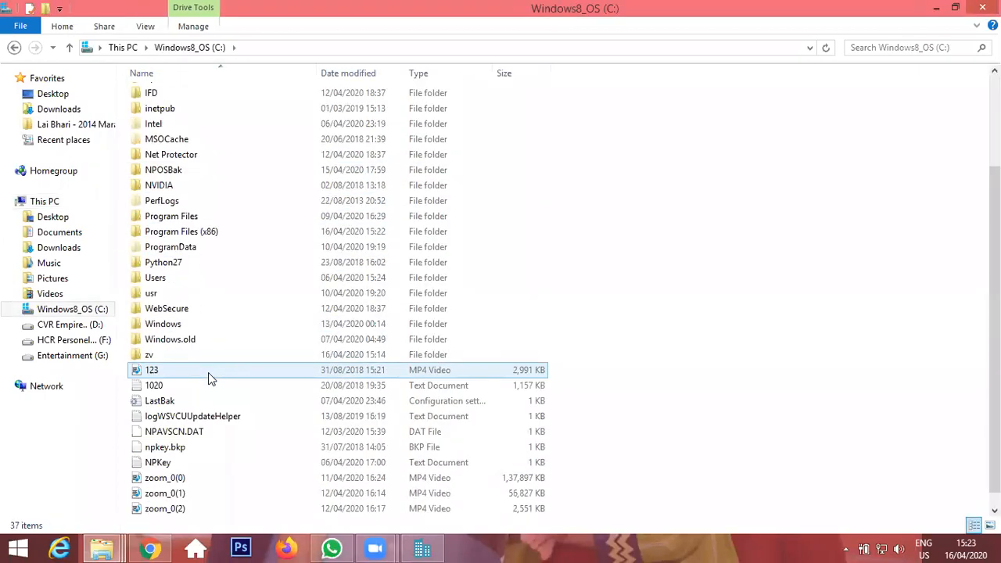
pyautogui.doubleClick(196, 233)
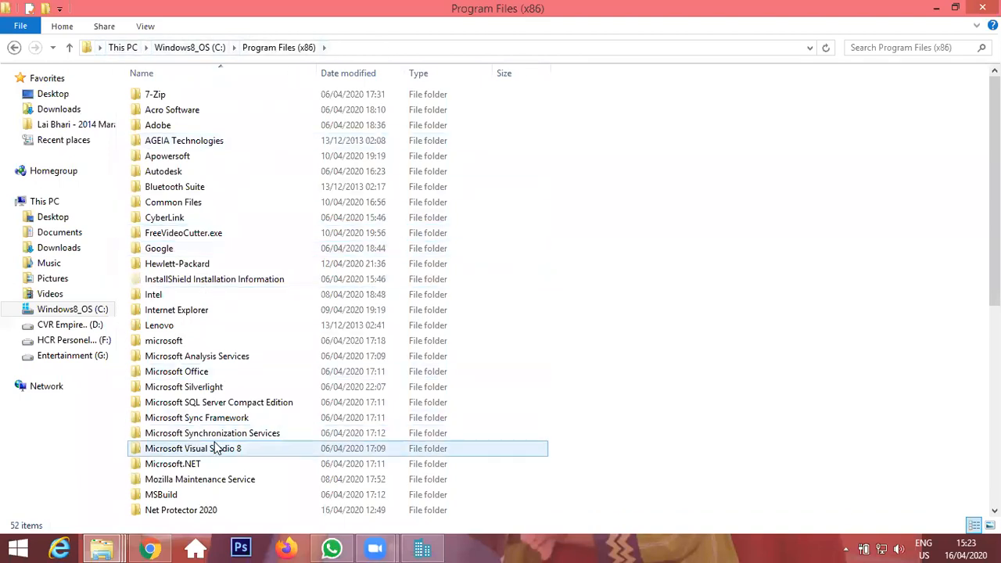
pyautogui.scroll(-4, 219, 435)
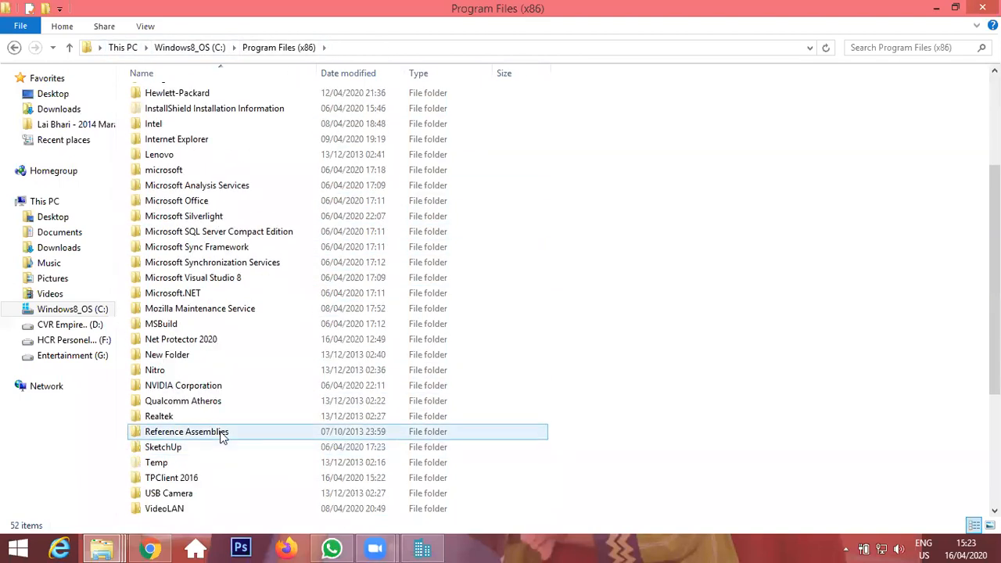
pyautogui.doubleClick(196, 477)
pyautogui.click(186, 100)
pyautogui.doubleClick(187, 100)
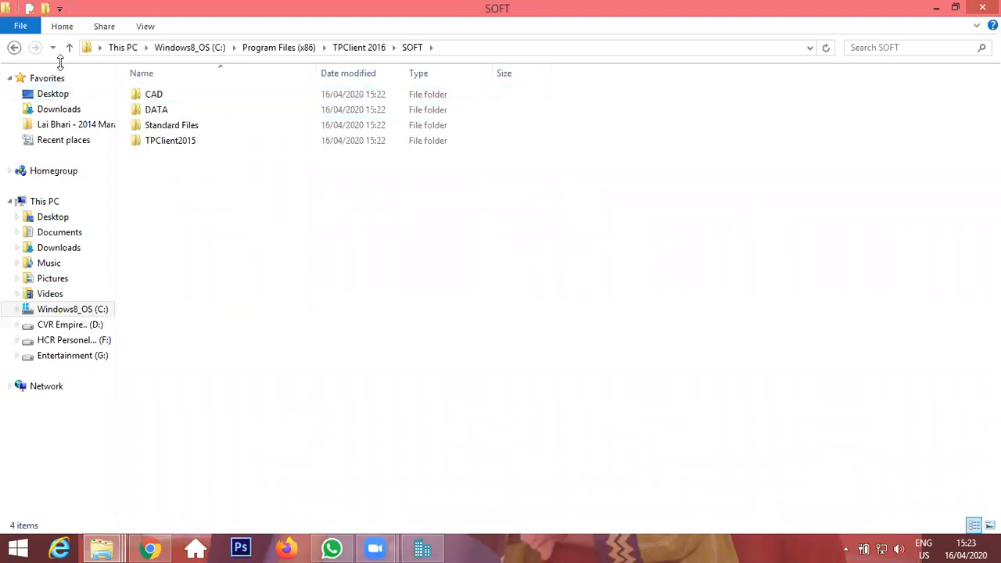
pyautogui.click(69, 47)
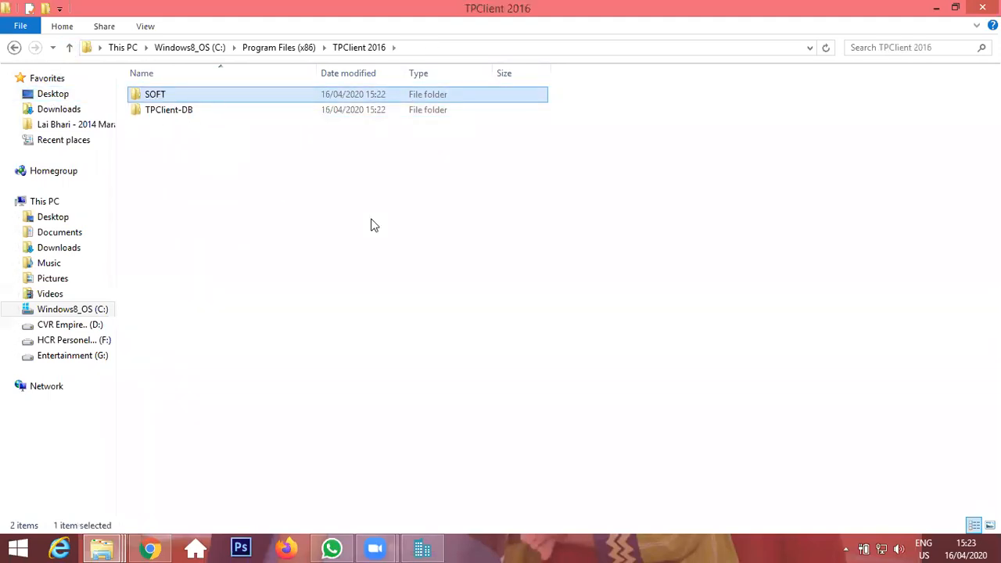
# Paste the patch's SOFT folder into TPClient 2016, replacing the files in the destination.
pyautogui.hotkey('ctrl', 'v')
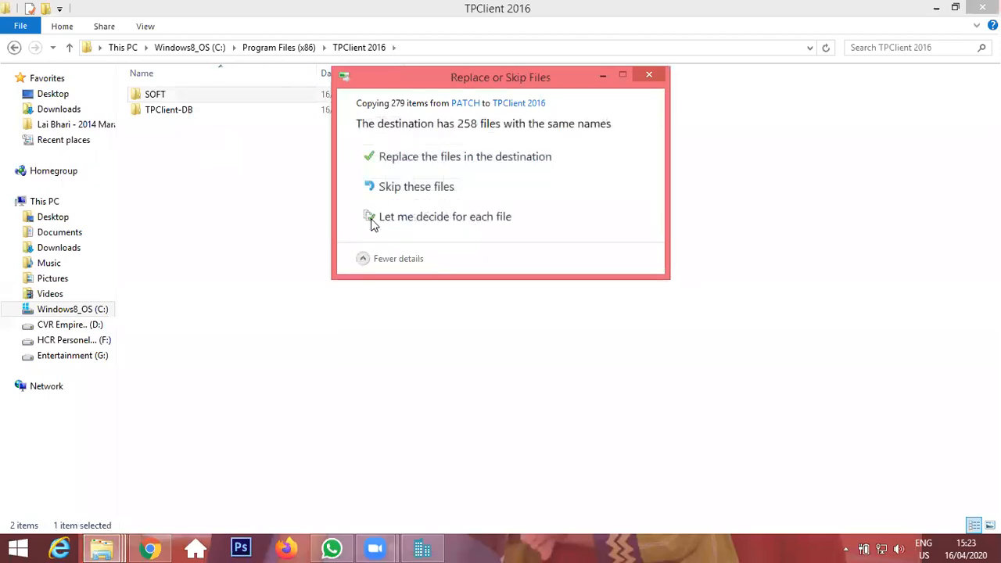
pyautogui.click(435, 165)
pyautogui.click(422, 180)
pyautogui.click(462, 202)
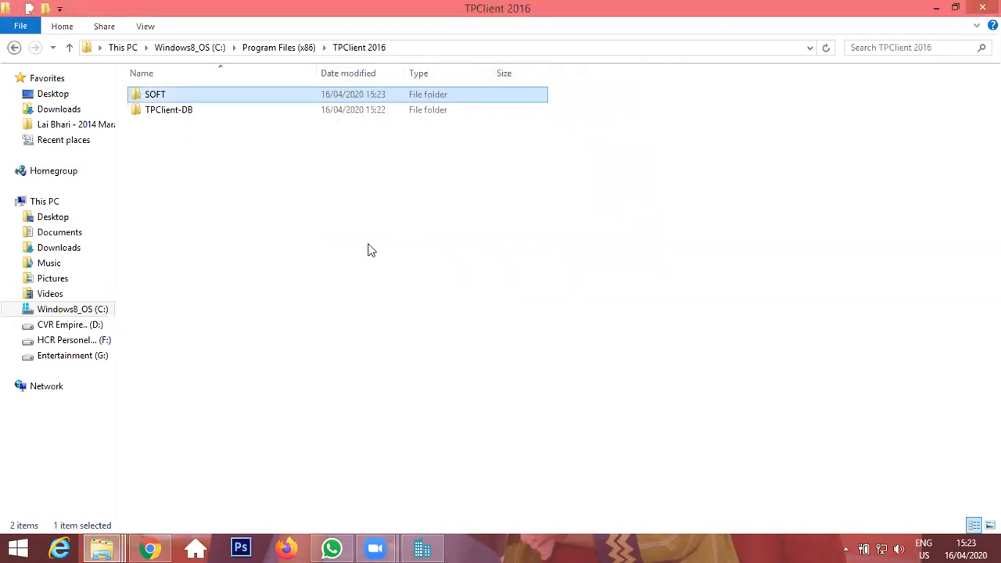
# Open SOFT then TPClient2015 and launch the TPClient application.
pyautogui.doubleClick(163, 96)
pyautogui.doubleClick(167, 139)
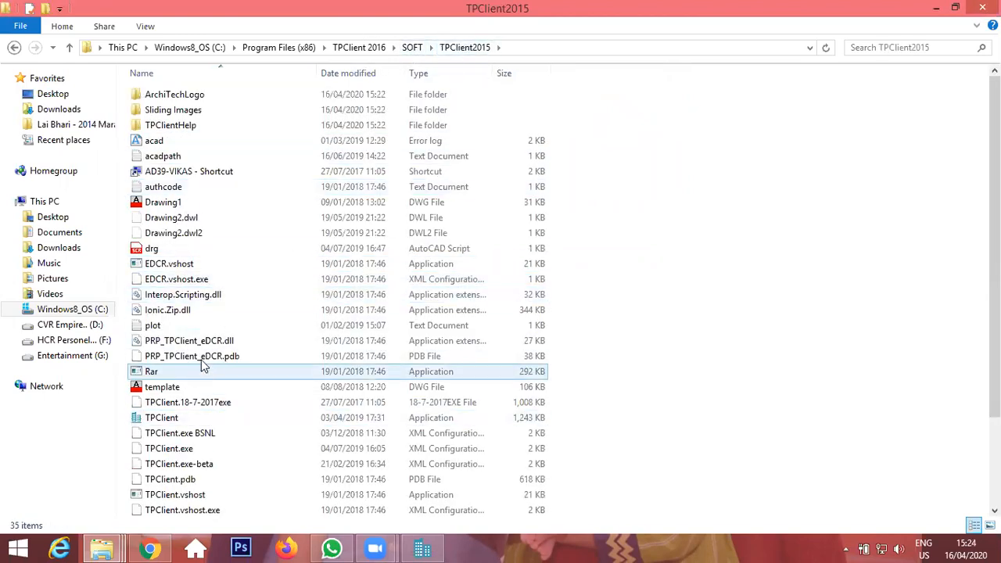
pyautogui.doubleClick(173, 418)
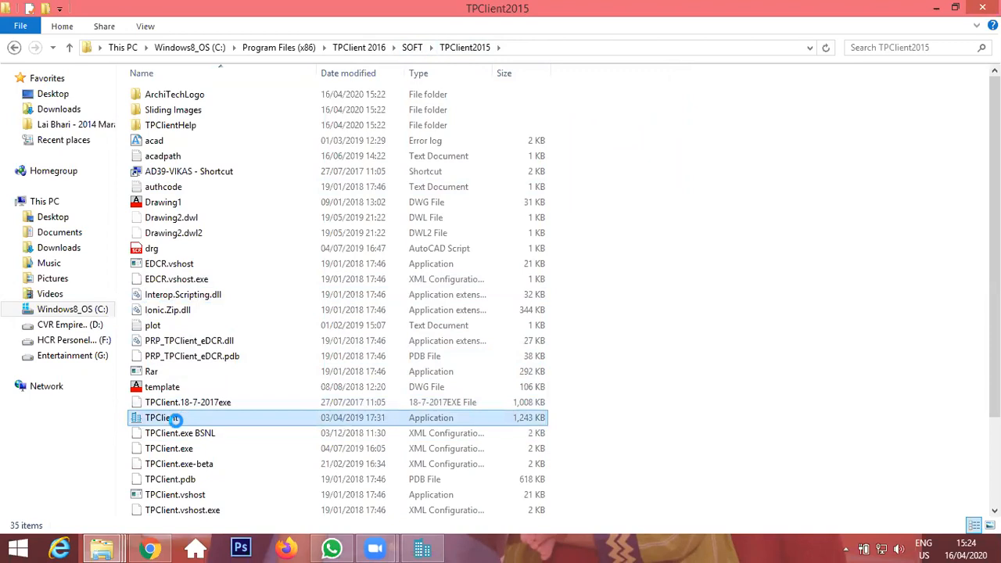
pyautogui.rightClick(177, 420)
pyautogui.press('m')
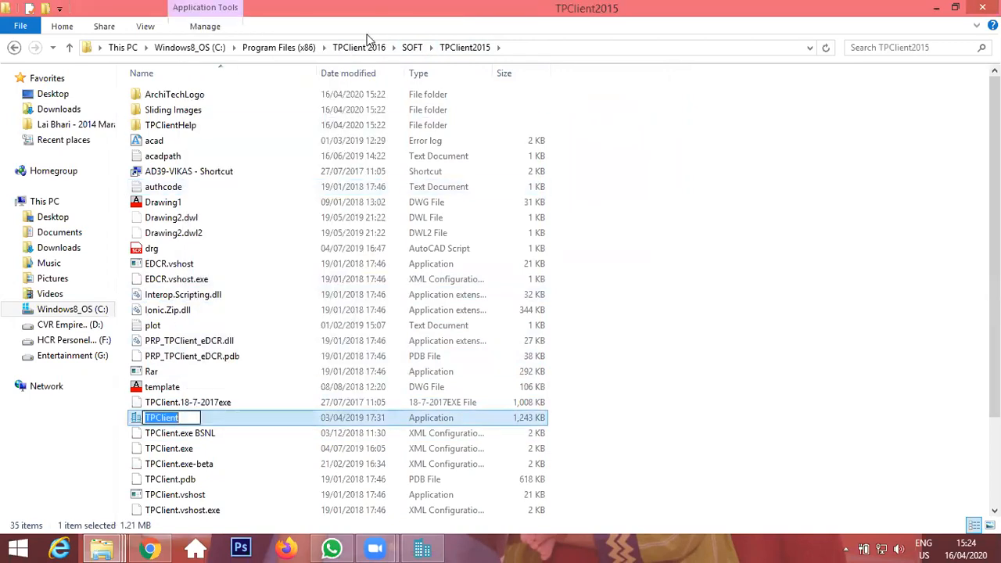
pyautogui.click(231, 419)
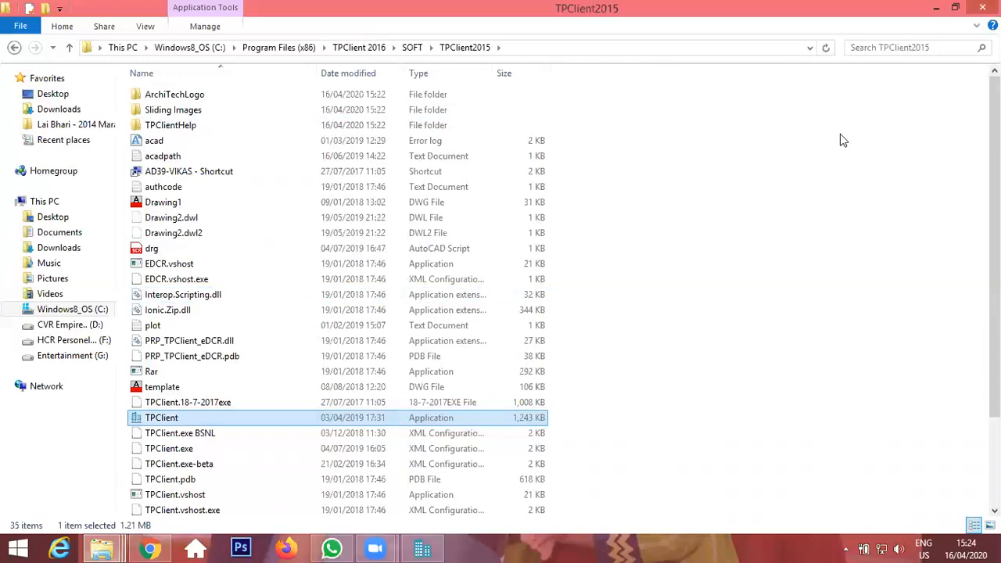
# Copy the TPClient2015 folder path and create a desktop shortcut to it named TPClient2015.
pyautogui.click(653, 47)
pyautogui.hotkey('ctrl', 'c')
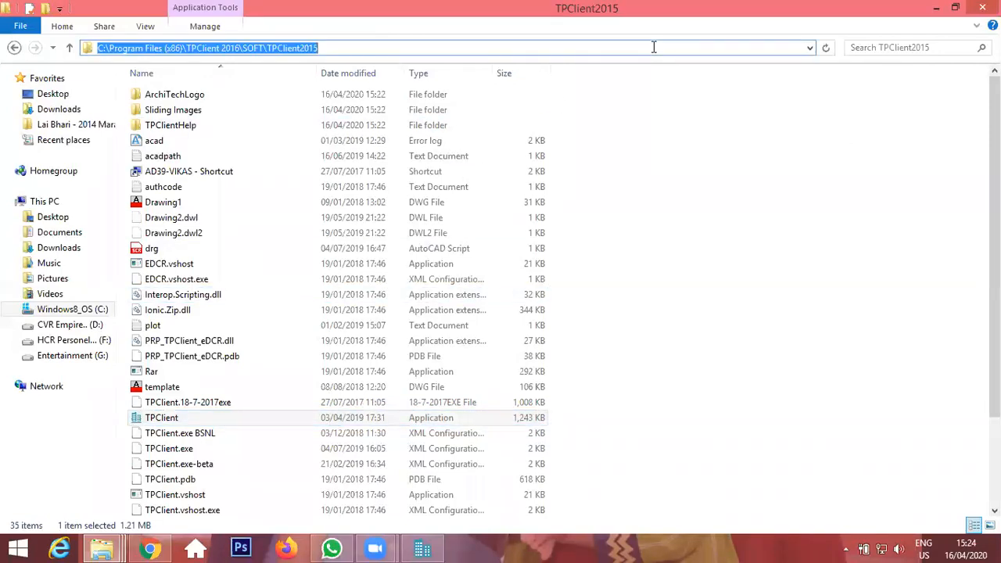
pyautogui.press('super+d')
pyautogui.rightClick(234, 117)
pyautogui.moveTo(347, 293)
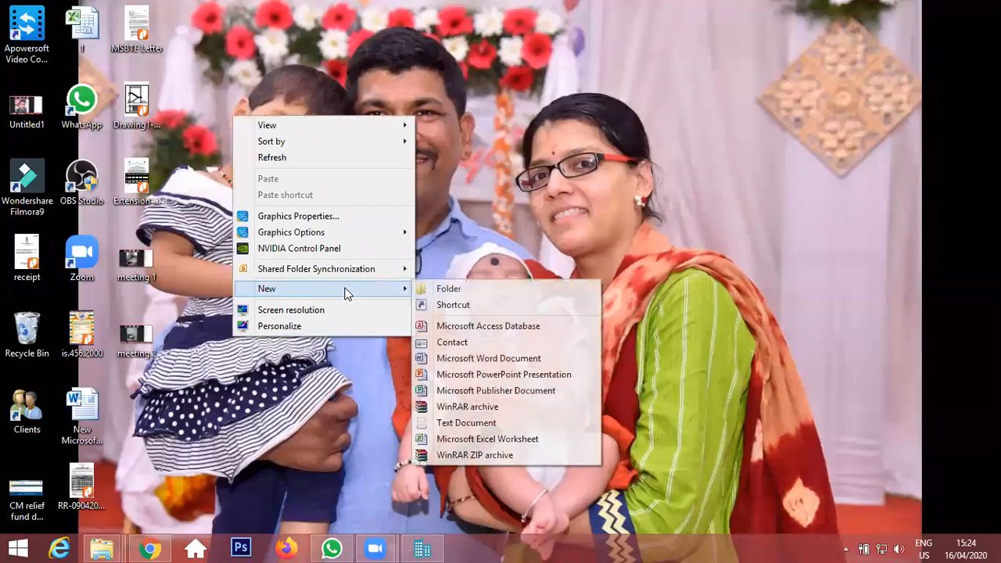
pyautogui.click(489, 304)
pyautogui.hotkey('ctrl', 'v')
pyautogui.click(646, 417)
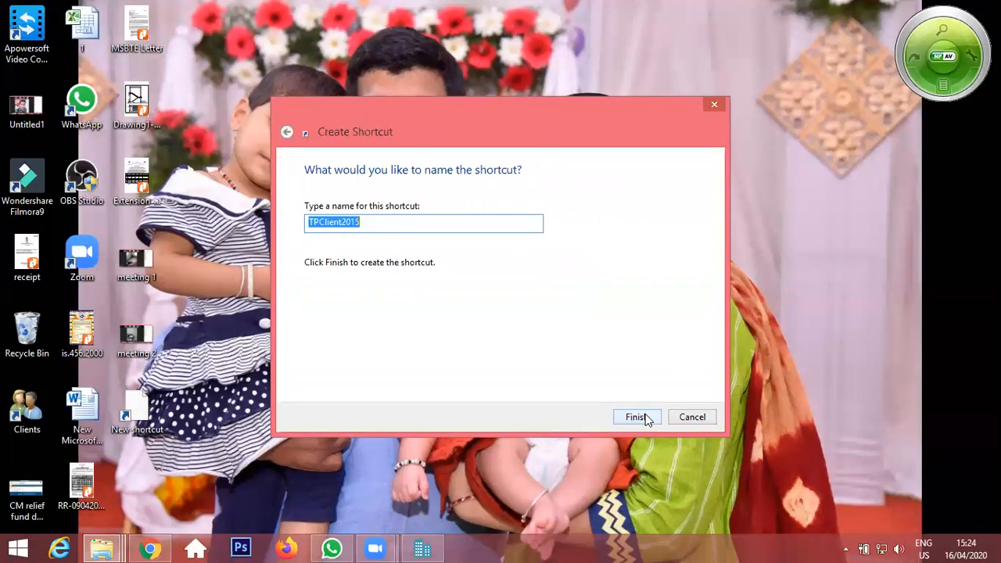
pyautogui.click(636, 416)
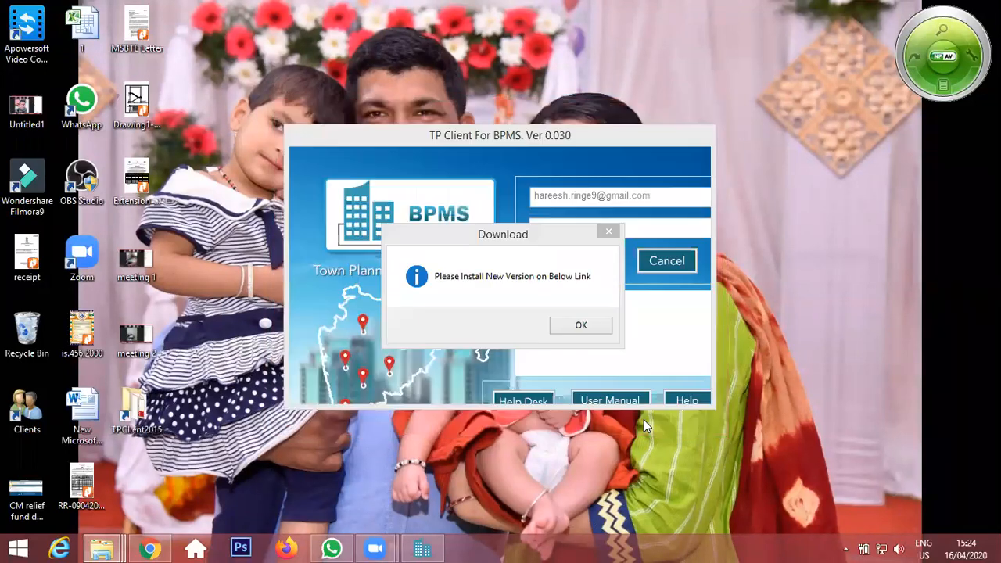
# Dismiss the new-version notice and cancel the TP Client login window.
pyautogui.click(583, 328)
pyautogui.click(569, 319)
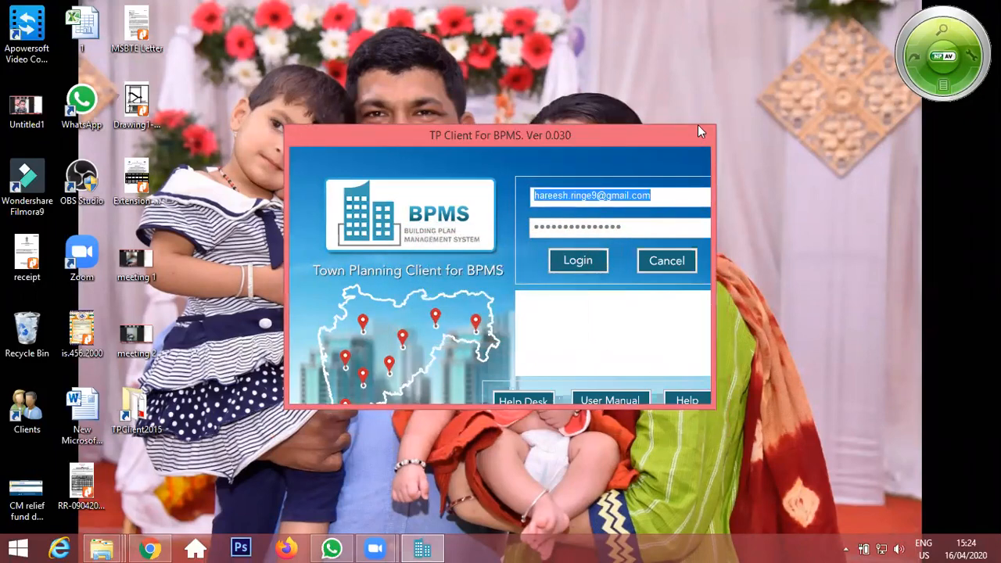
pyautogui.click(677, 263)
# Open the TPClient2015 desktop shortcut, maximize the folder window, and launch TPClient again.
pyautogui.doubleClick(141, 422)
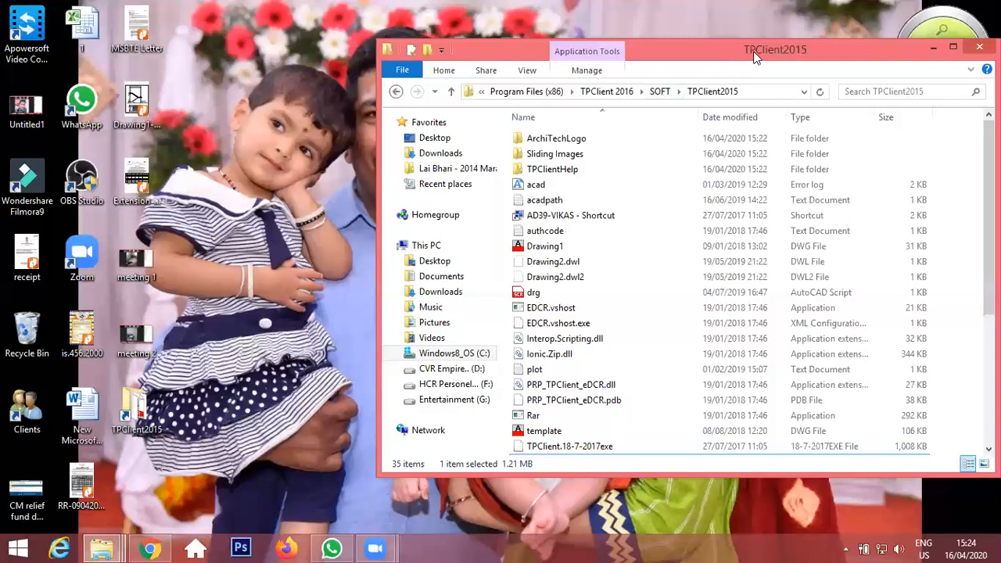
pyautogui.doubleClick(755, 49)
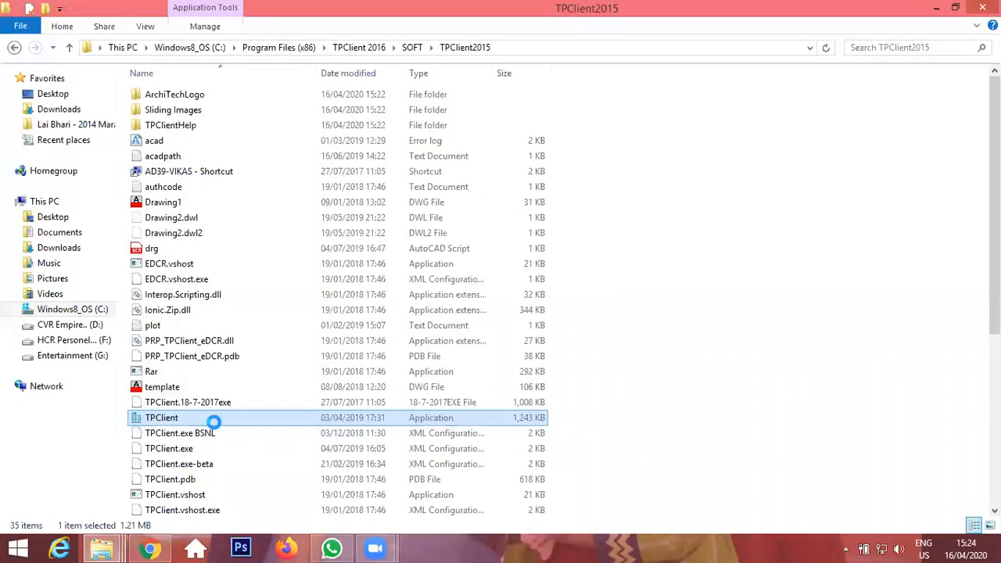
pyautogui.rightClick(213, 422)
pyautogui.click(274, 76)
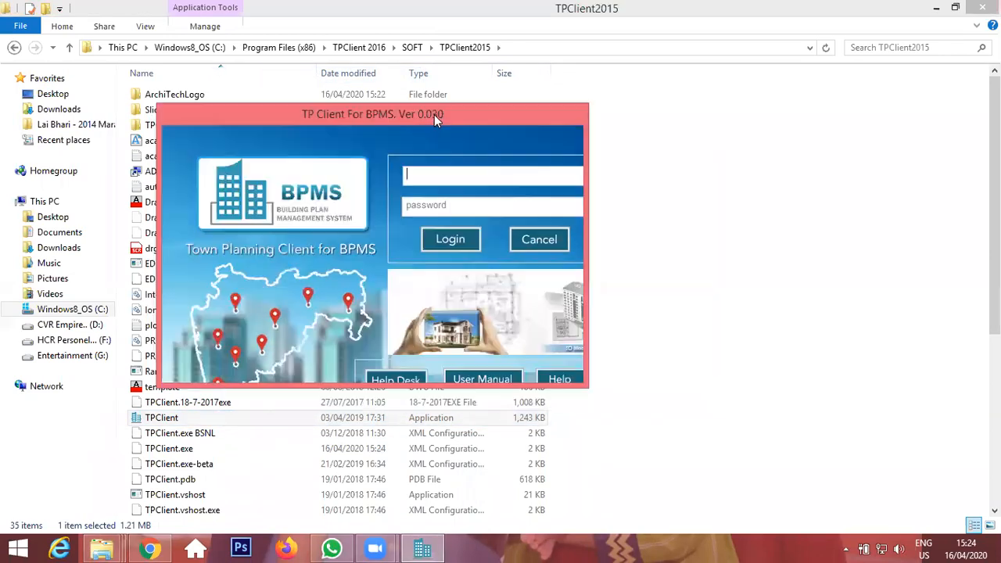
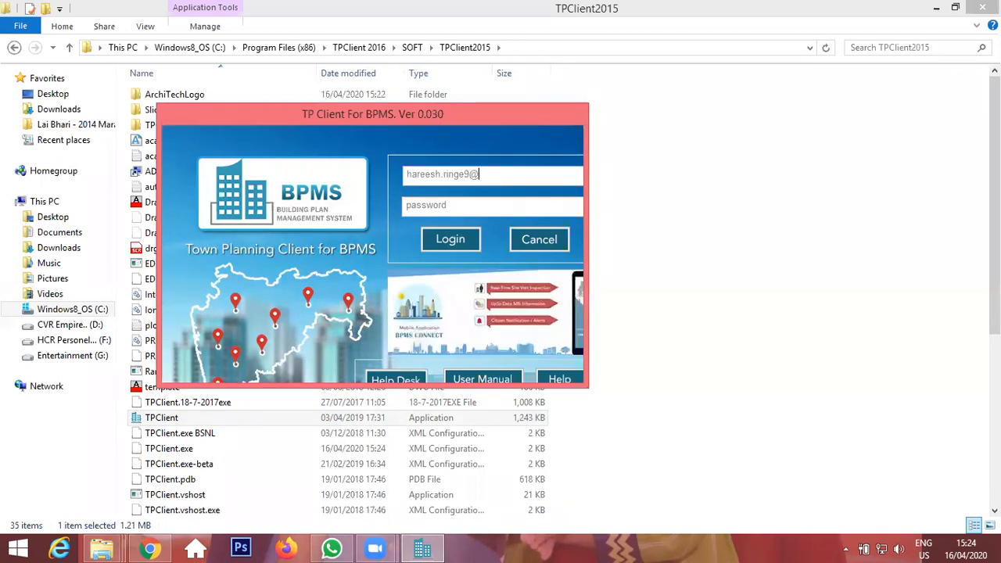
# Enter the account e-mail and the account password in the TP Client login and sign in.
pyautogui.press('Tab')
pyautogui.write('**************')
pyautogui.press('Tab')
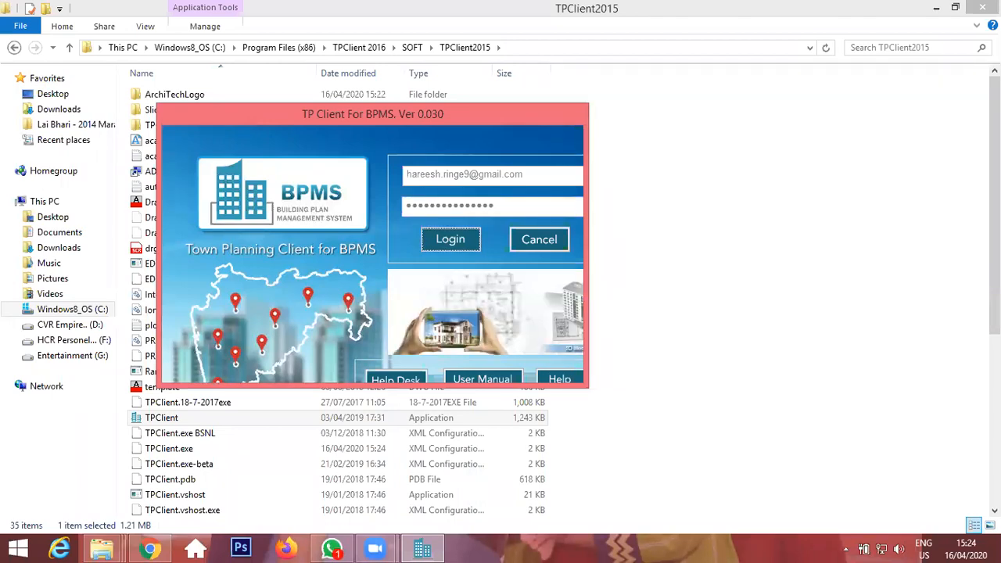
pyautogui.click(449, 233)
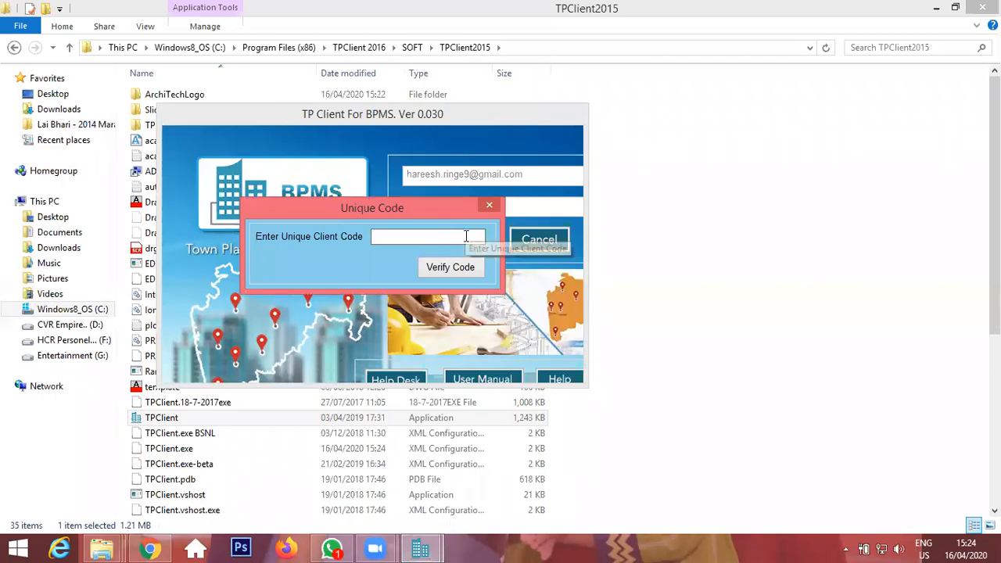
# Move the Unique Code dialog aside, switch to the BPMS website, open My Profile, and select the Security Code value.
pyautogui.moveTo(437, 206); pyautogui.dragTo(554, 129)
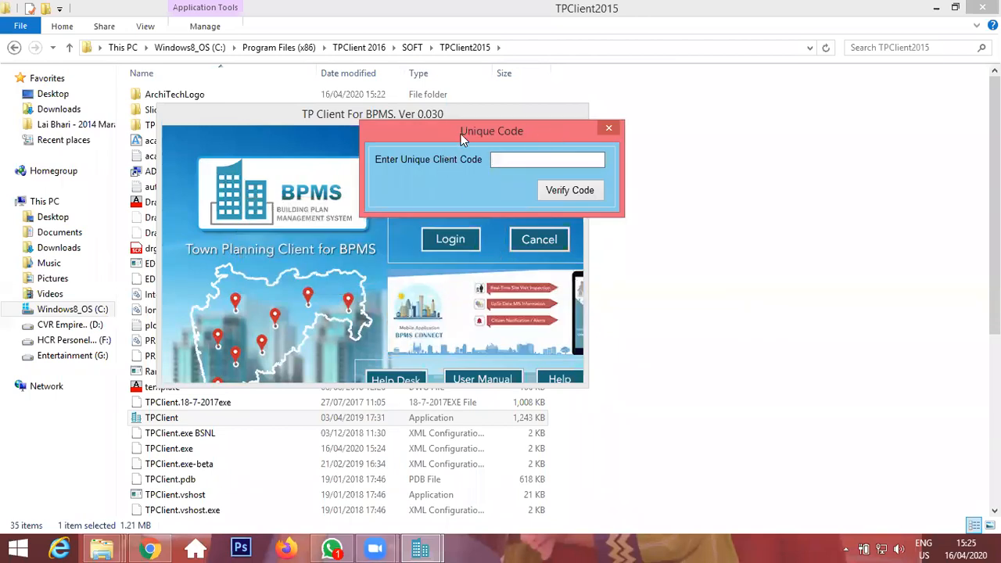
pyautogui.moveTo(460, 134); pyautogui.dragTo(437, 187)
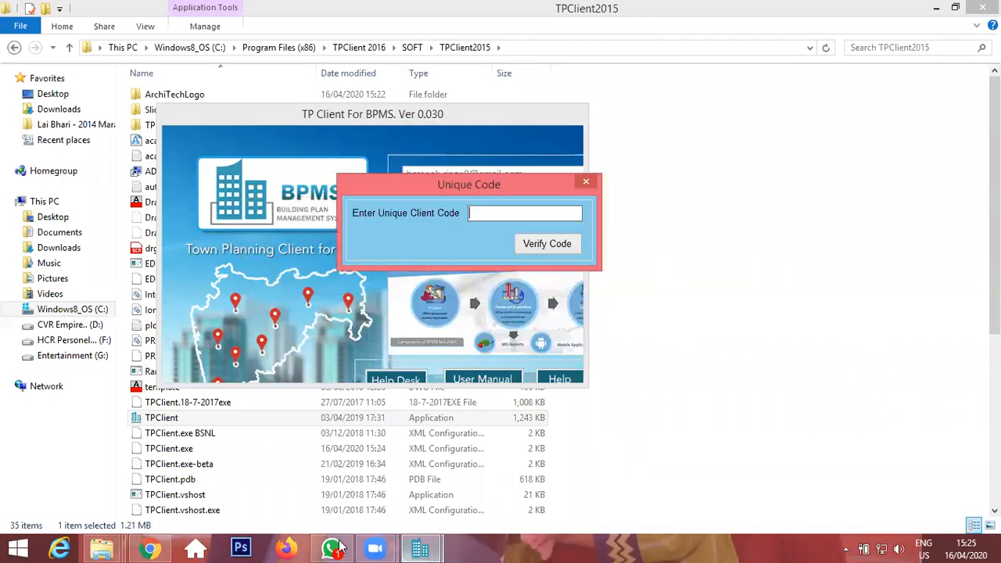
pyautogui.click(150, 548)
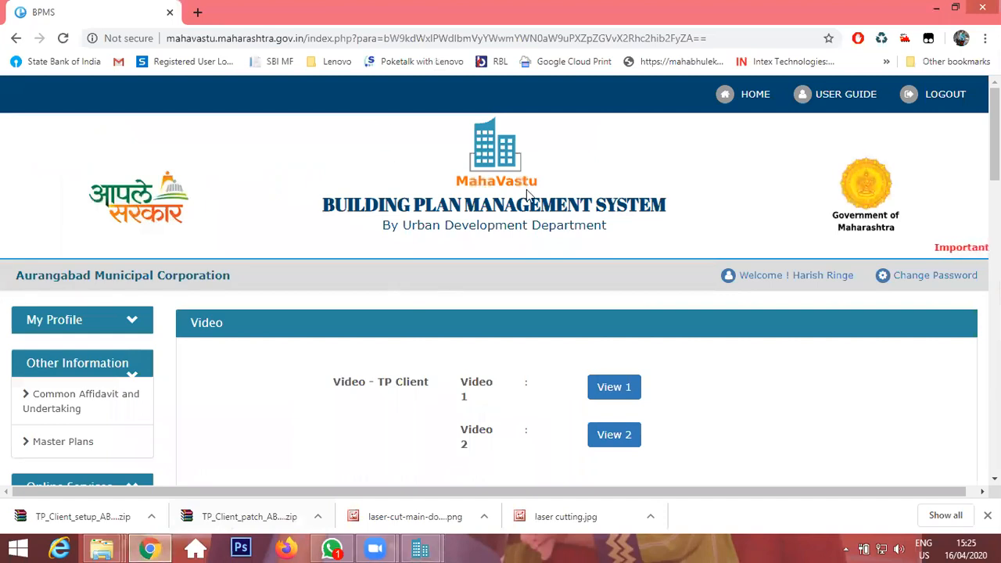
pyautogui.scroll(-2, 541, 235)
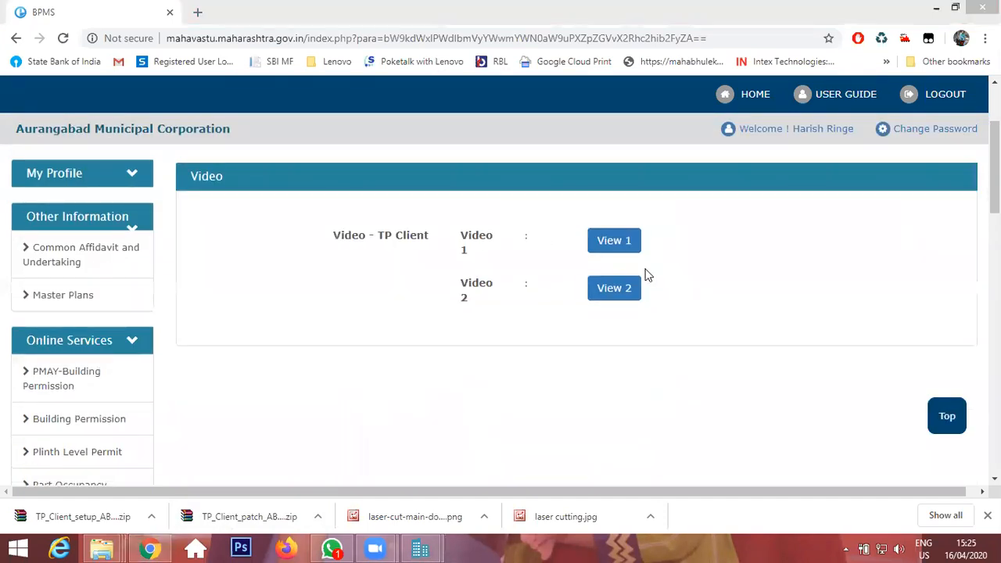
pyautogui.click(52, 176)
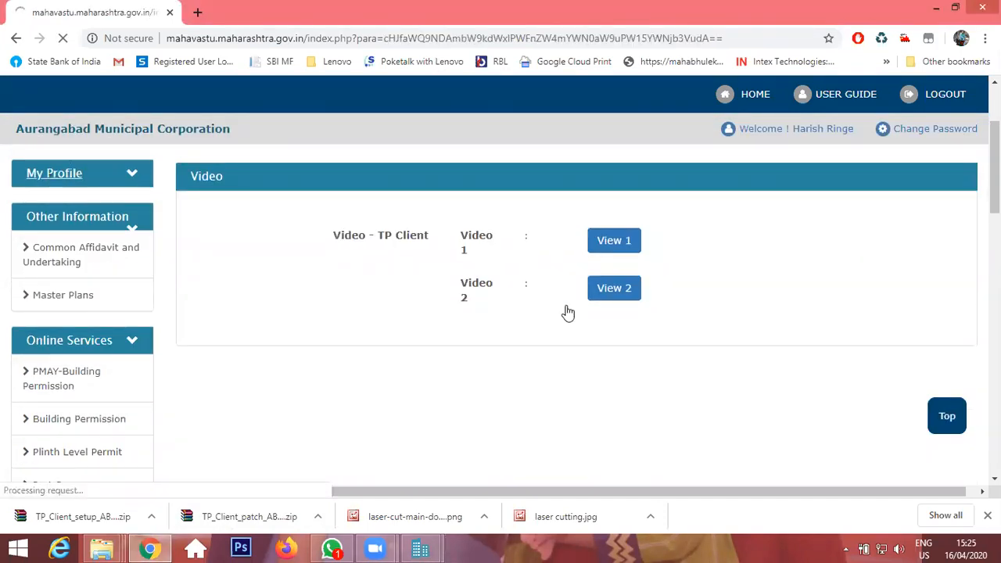
pyautogui.scroll(-2, 653, 267)
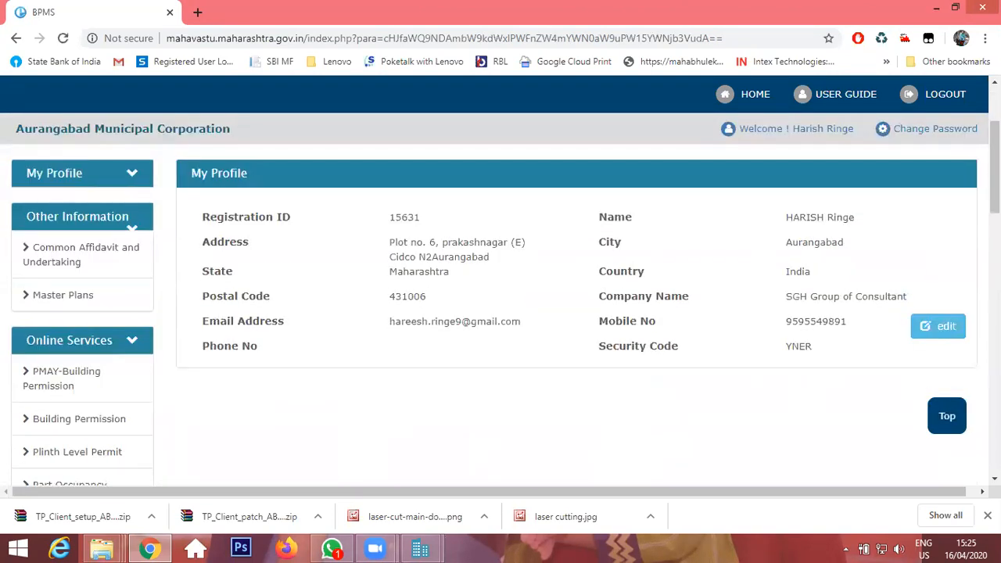
pyautogui.moveTo(810, 341); pyautogui.dragTo(745, 345)
pyautogui.hotkey('ctrl', 'c')
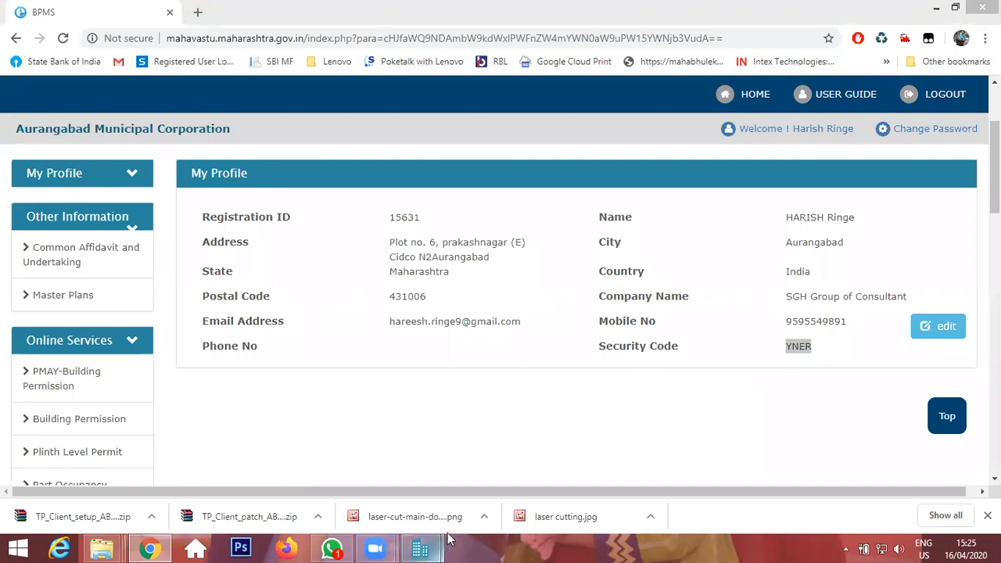
# Paste the security code into the unique client code field, verify it, and acknowledge the confirmation.
pyautogui.click(420, 547)
pyautogui.hotkey('ctrl', 'v')
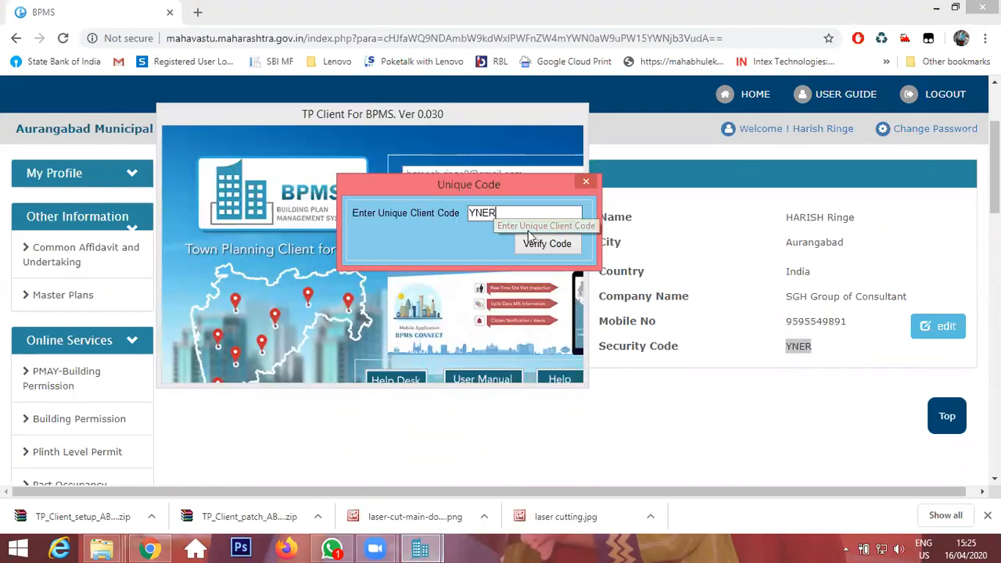
pyautogui.click(547, 243)
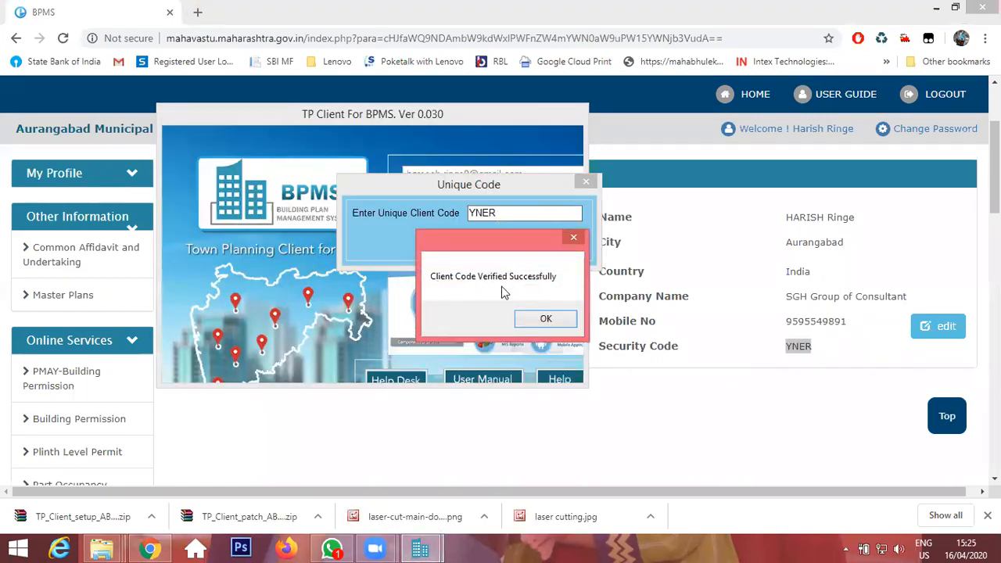
pyautogui.click(545, 319)
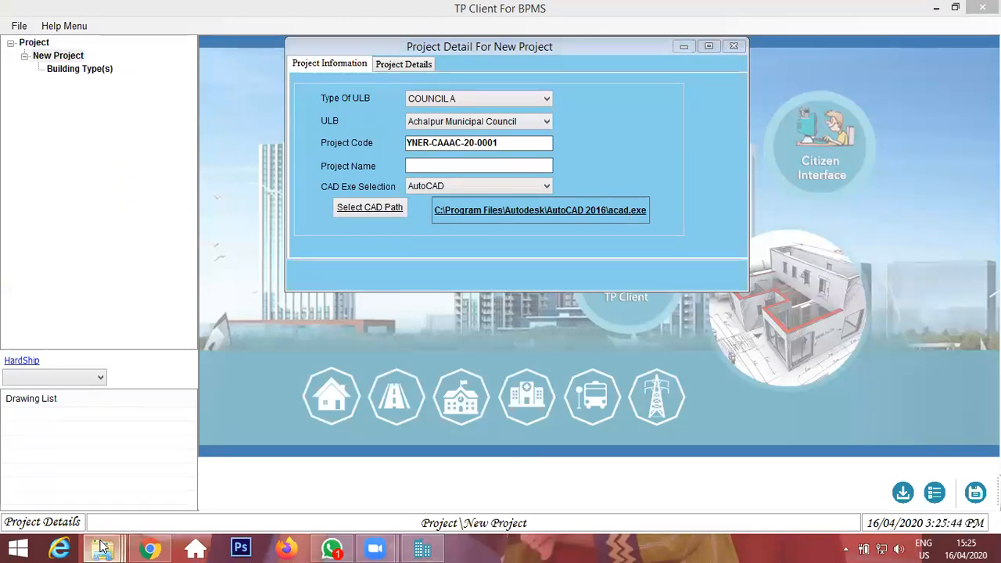
# Browse the F: drive's online courses\TP CLIENT INSTALLATION folders to the extracted TP_Client_setup_ABCD folder holding TPClient 2016.
pyautogui.moveTo(102, 547)
pyautogui.click(99, 459)
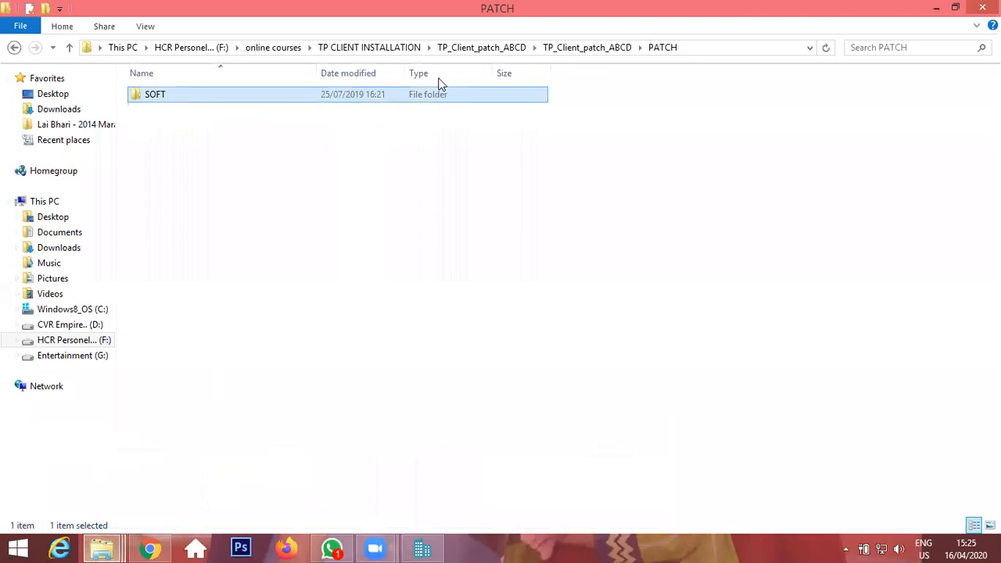
pyautogui.click(272, 47)
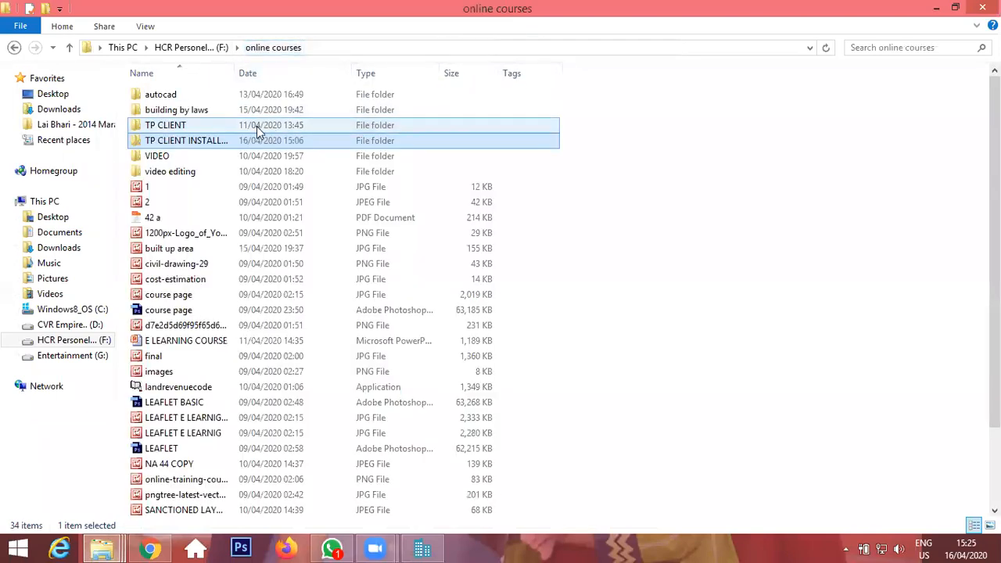
pyautogui.doubleClick(199, 146)
pyautogui.moveTo(407, 229); pyautogui.dragTo(195, 128)
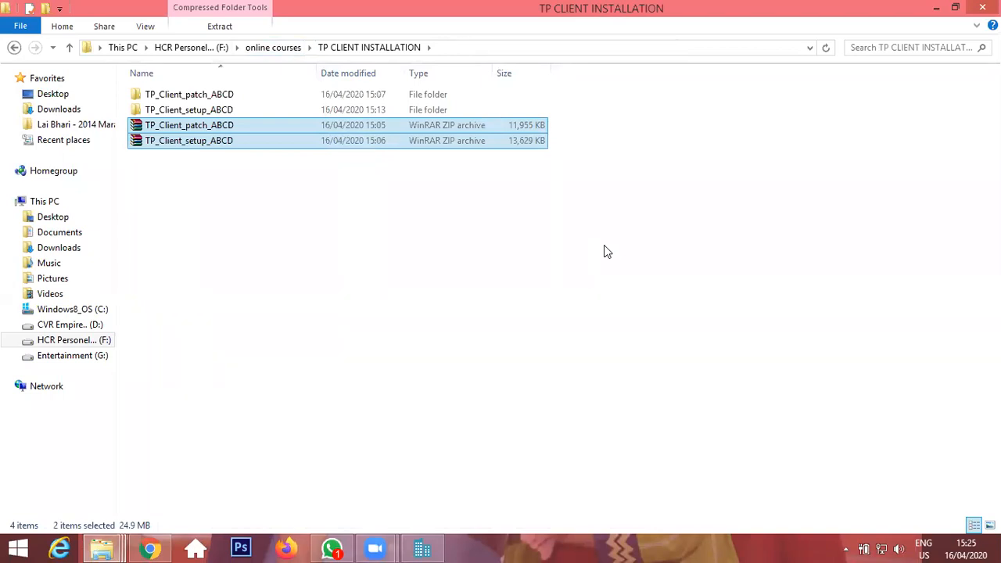
pyautogui.doubleClick(203, 107)
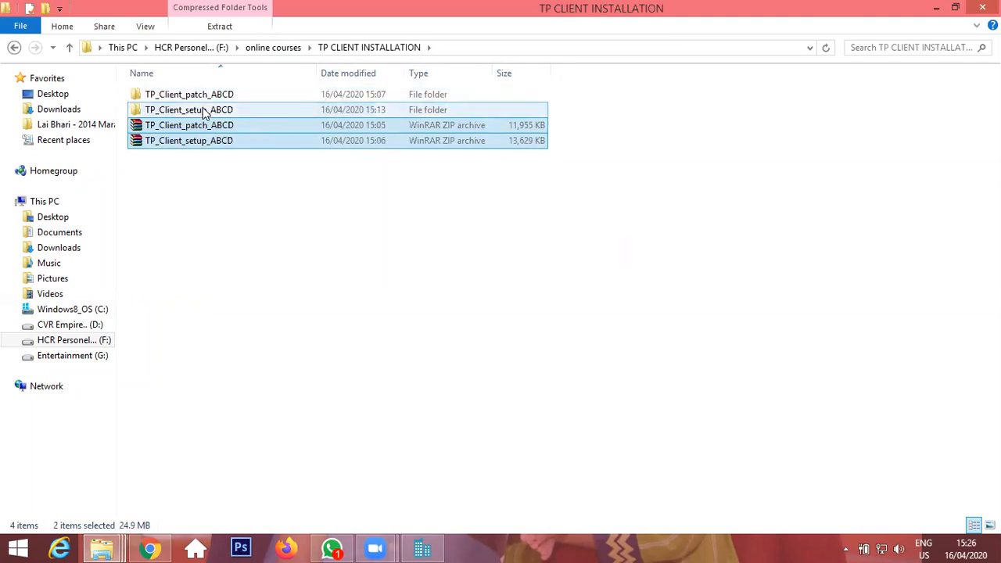
pyautogui.doubleClick(229, 97)
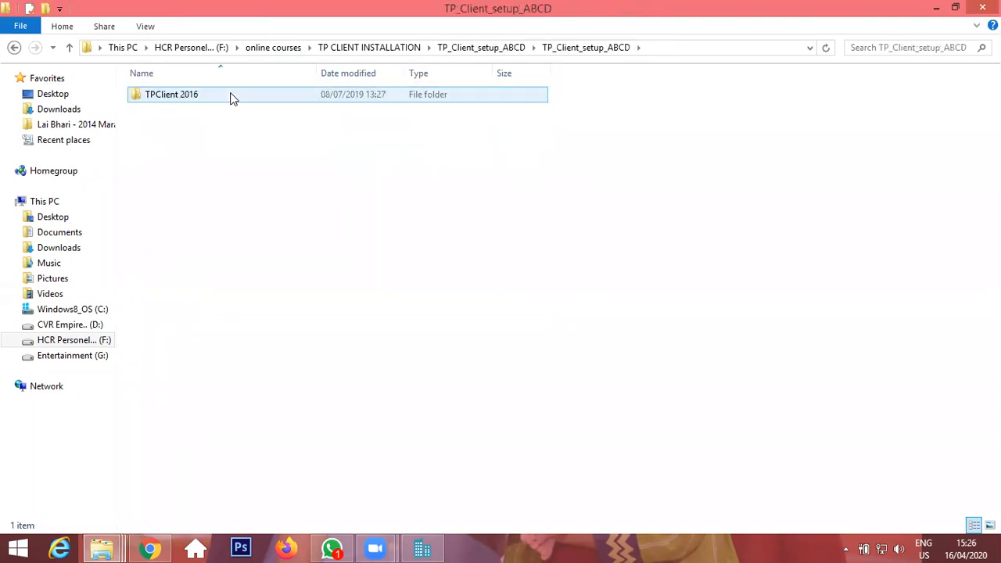
pyautogui.click(230, 97)
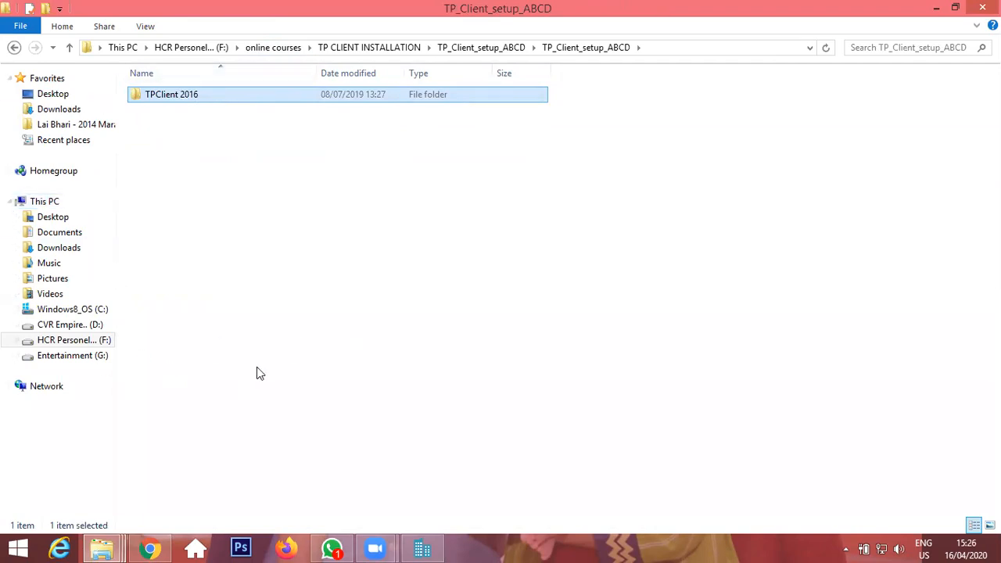
# Open a second File Explorer window and browse to C:\Program Files (x86).
pyautogui.click(342, 393)
pyautogui.press('super+e')
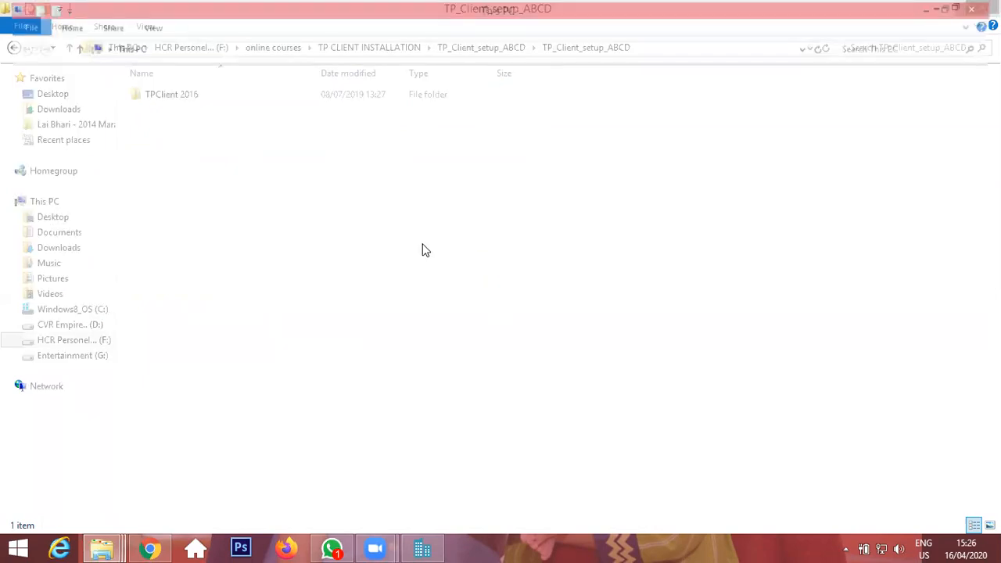
pyautogui.doubleClick(235, 206)
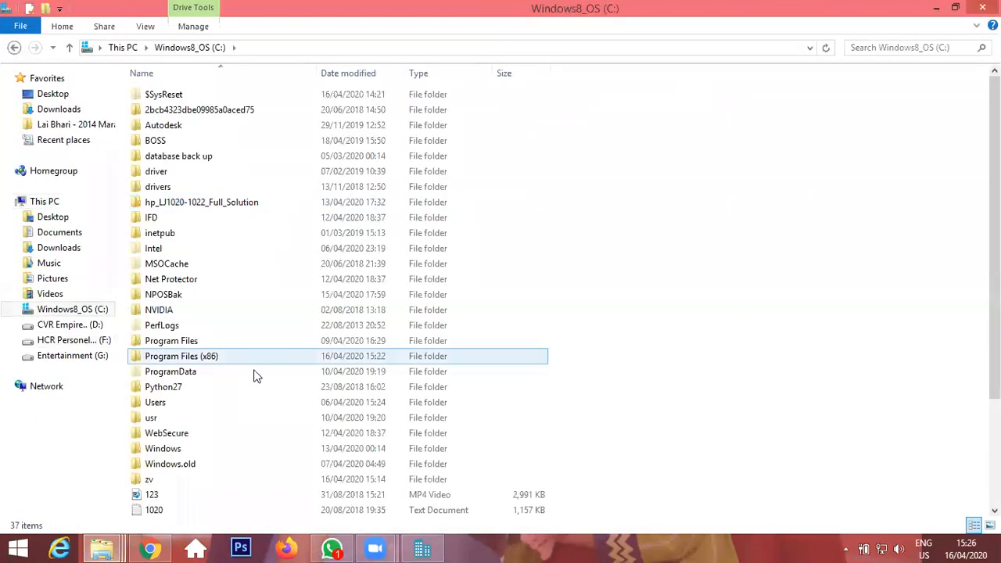
pyautogui.doubleClick(210, 358)
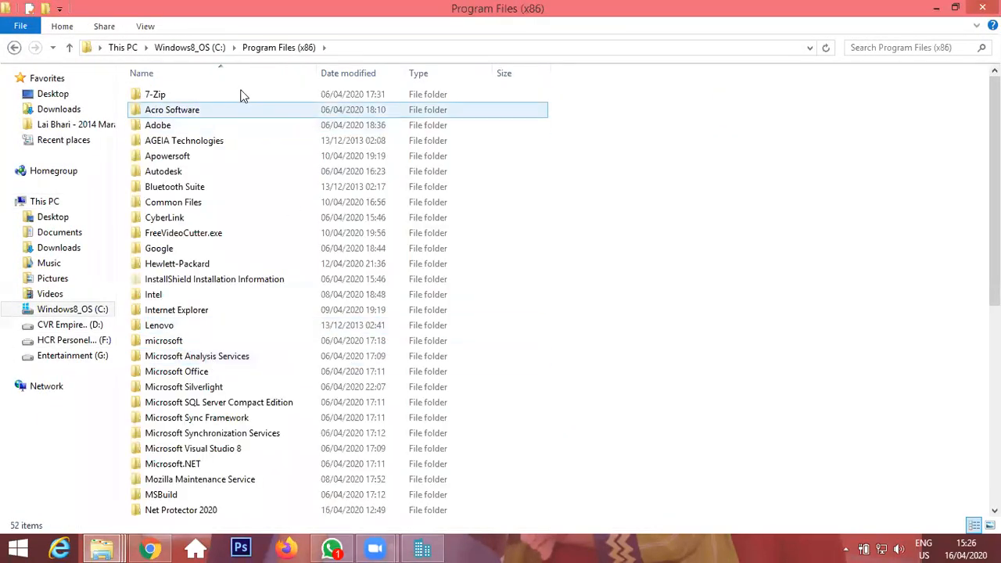
pyautogui.click(540, 264)
pyautogui.click(626, 318)
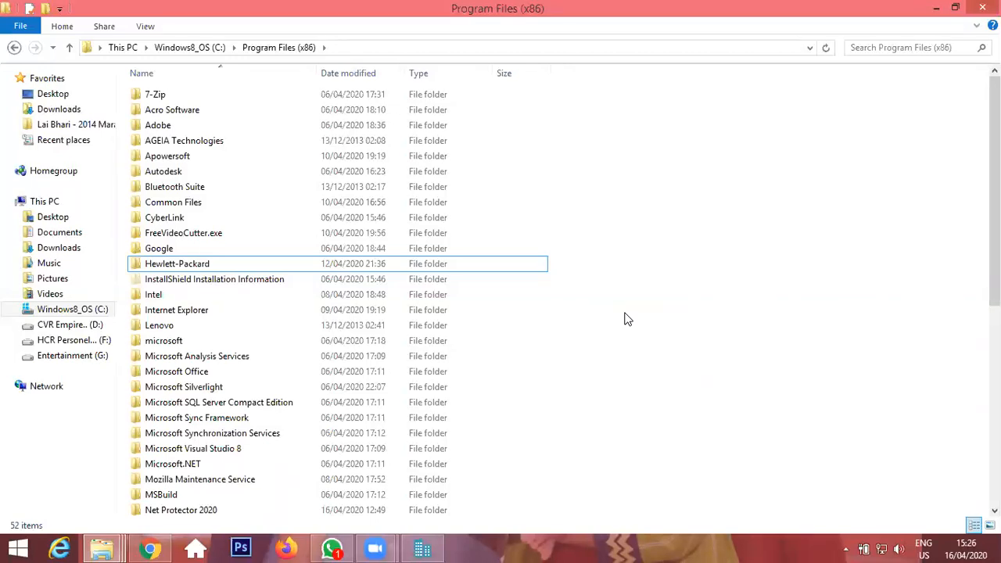
# Switch to the setup folder window and browse to the TP_Client_patch_ABCD PATCH folder holding SOFT.
pyautogui.moveTo(102, 547)
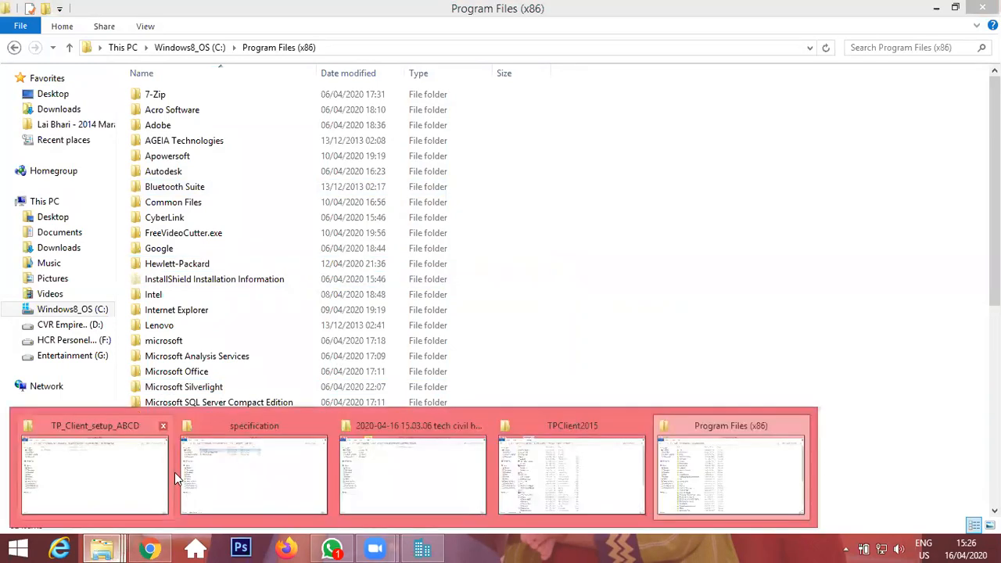
pyautogui.click(133, 469)
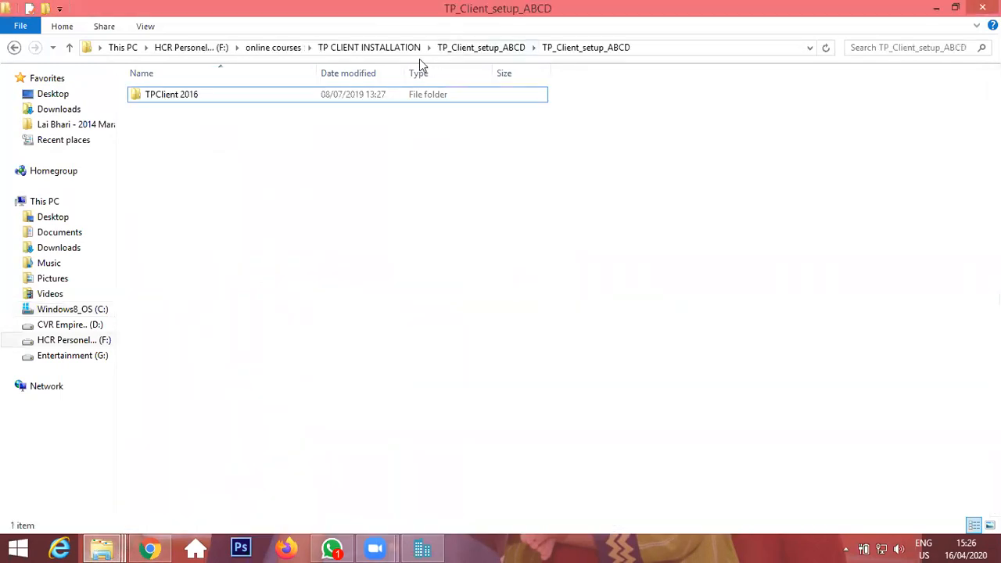
pyautogui.click(281, 49)
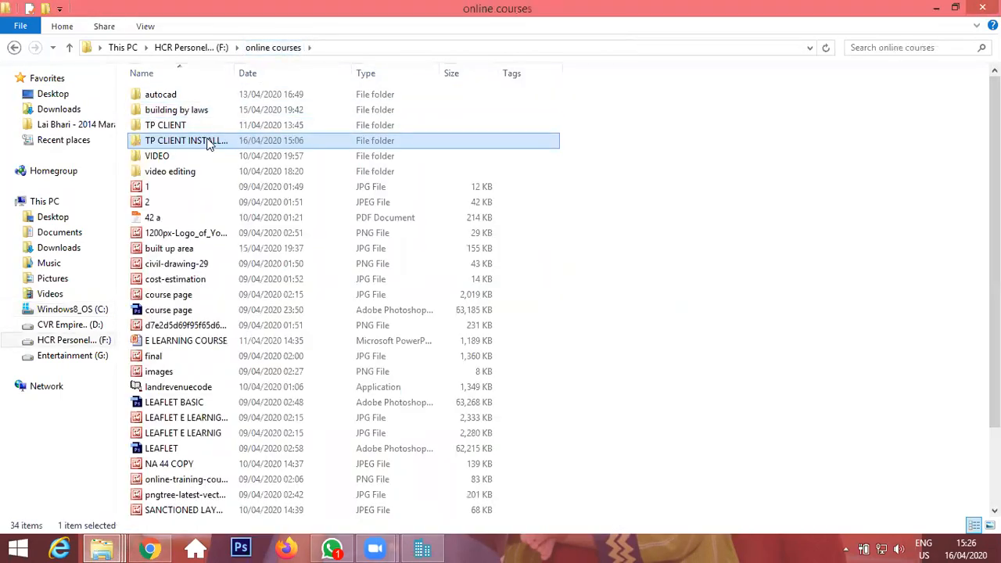
pyautogui.doubleClick(210, 142)
pyautogui.doubleClick(232, 96)
pyautogui.click(232, 95)
pyautogui.doubleClick(231, 97)
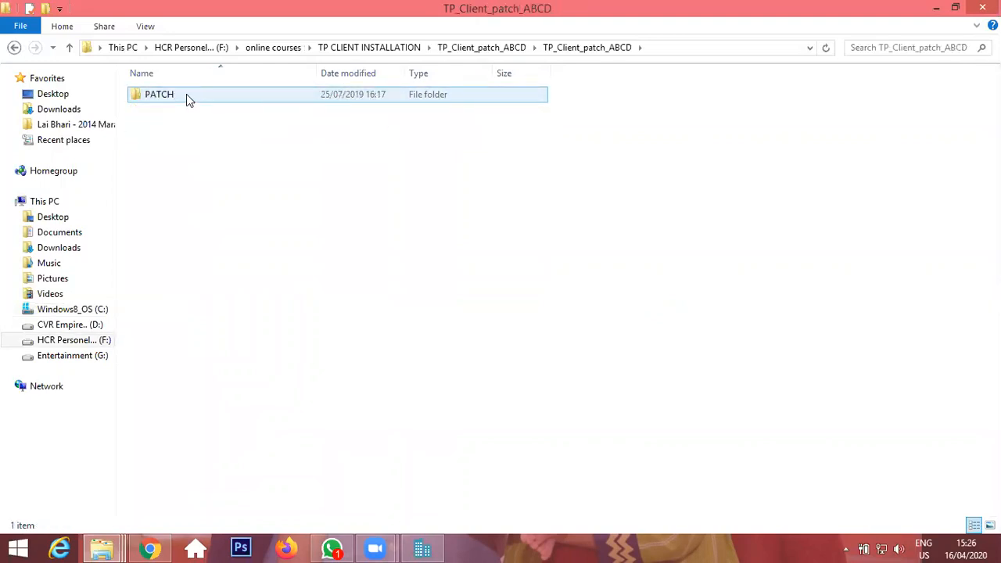
pyautogui.click(186, 95)
pyautogui.doubleClick(207, 105)
pyautogui.click(186, 102)
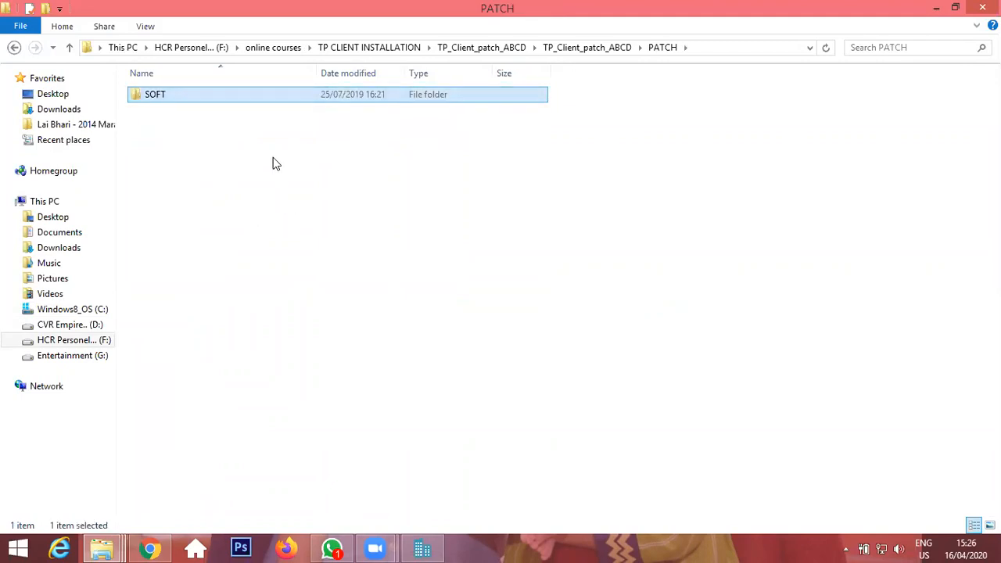
# Switch to the Program Files (x86) window and open the TPClient 2016 folder there.
pyautogui.moveTo(100, 547)
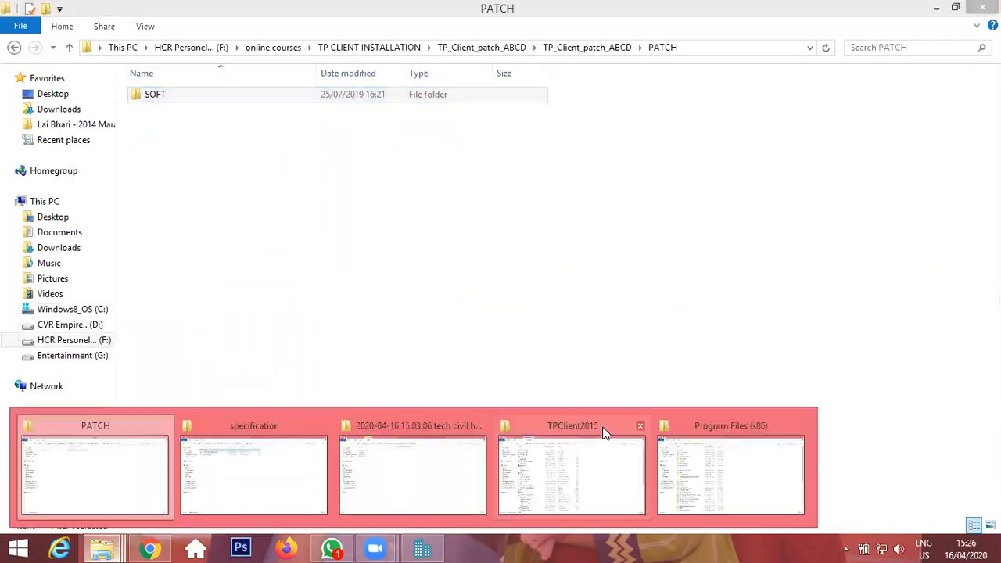
pyautogui.click(753, 456)
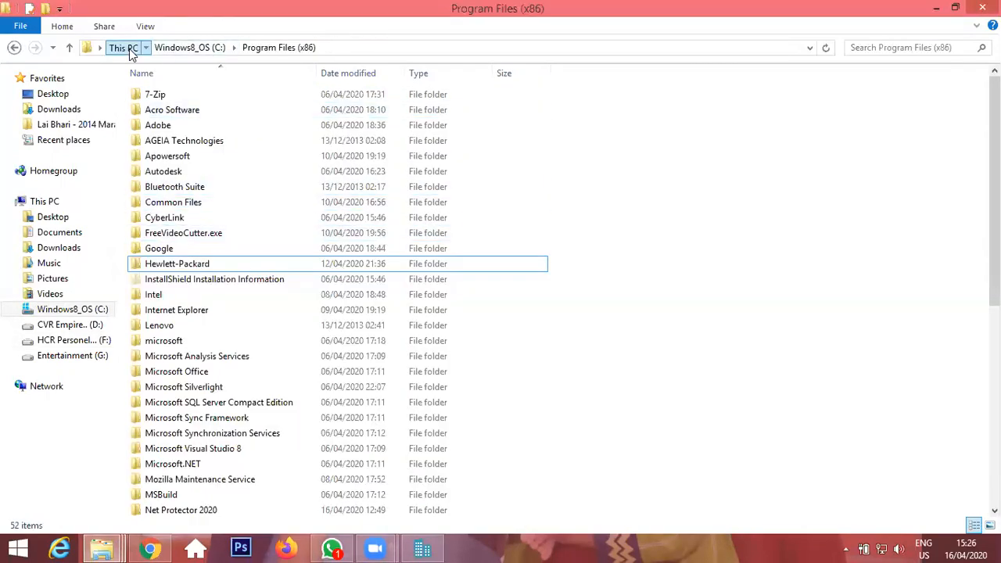
pyautogui.click(125, 48)
pyautogui.doubleClick(265, 215)
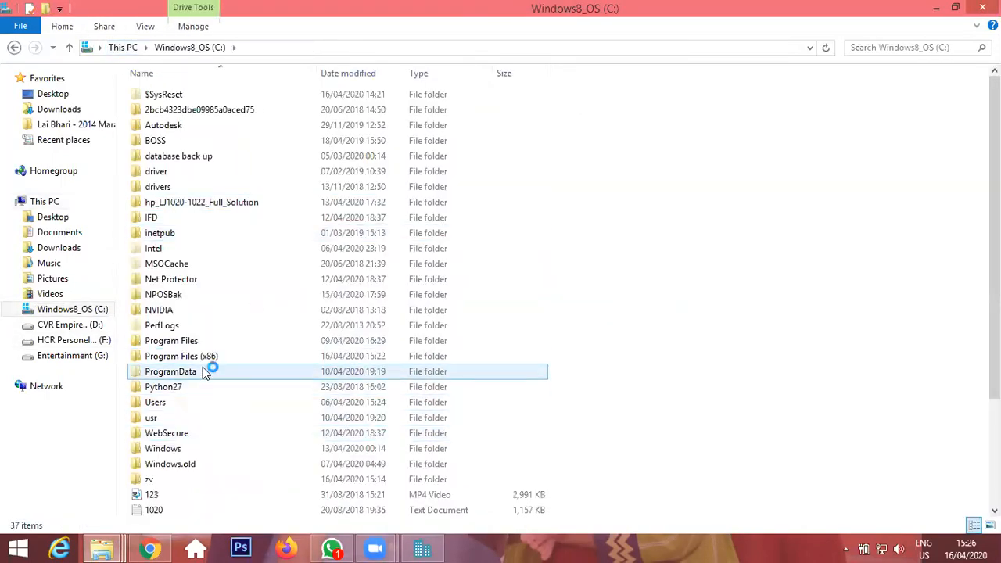
pyautogui.doubleClick(214, 354)
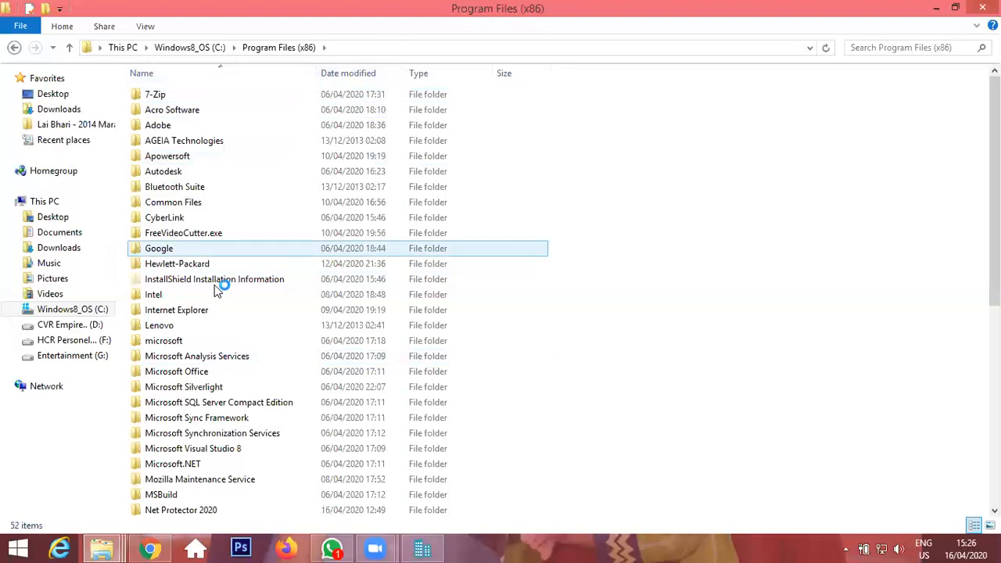
pyautogui.scroll(-3, 220, 469)
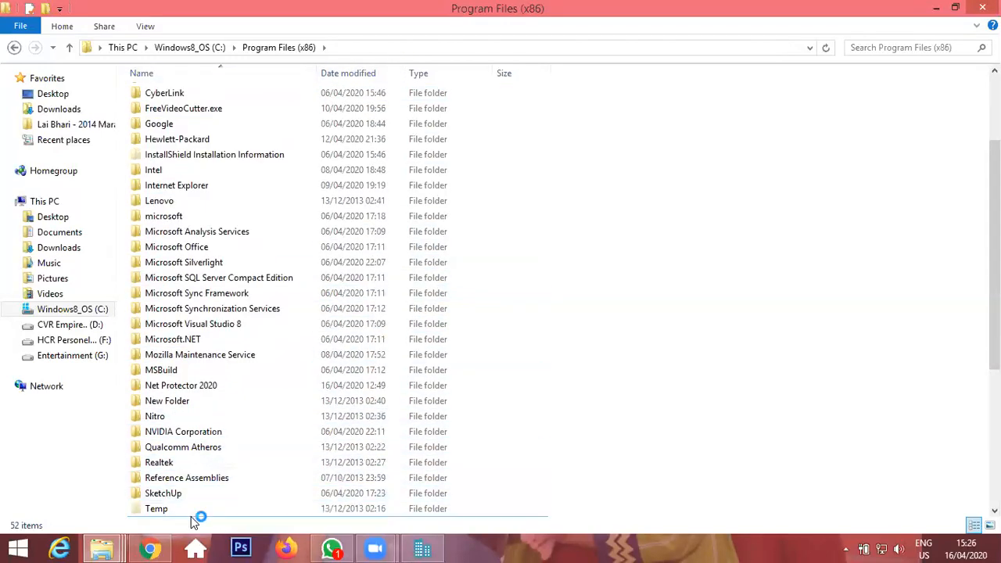
pyautogui.scroll(-4, 194, 510)
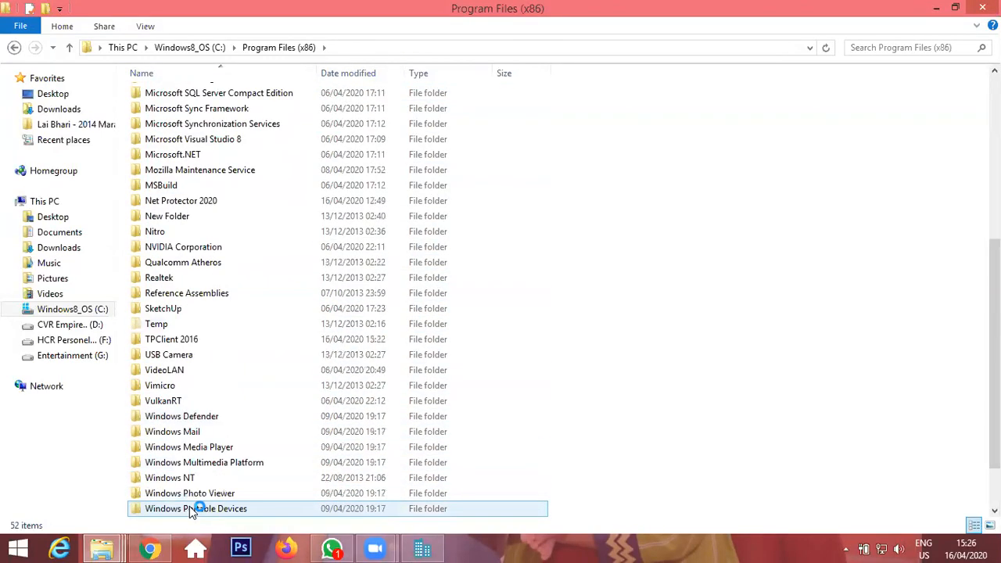
pyautogui.doubleClick(212, 340)
pyautogui.click(190, 95)
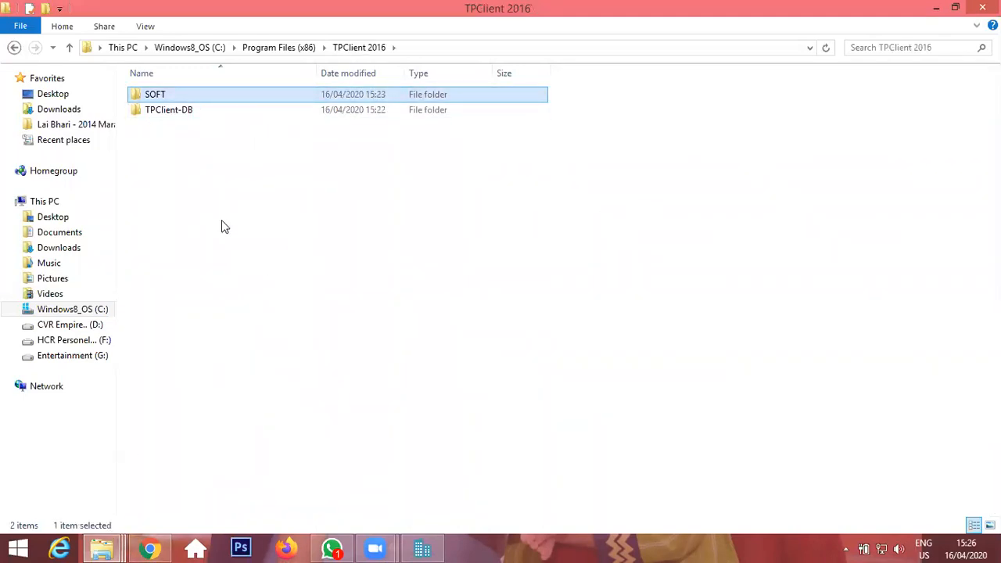
# Examine the contents of the SOFT folder inside TPClient 2016.
pyautogui.click(383, 245)
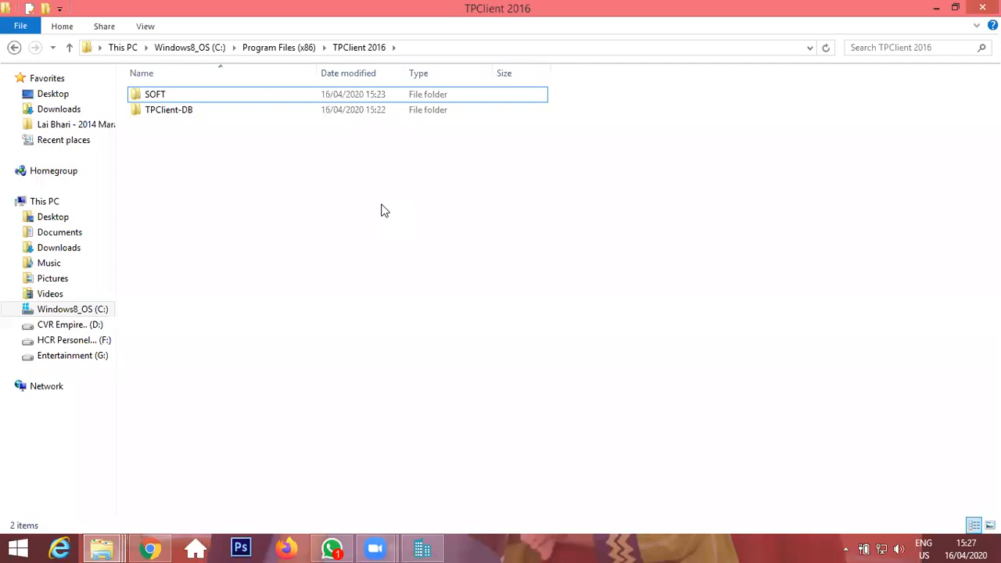
pyautogui.click(208, 94)
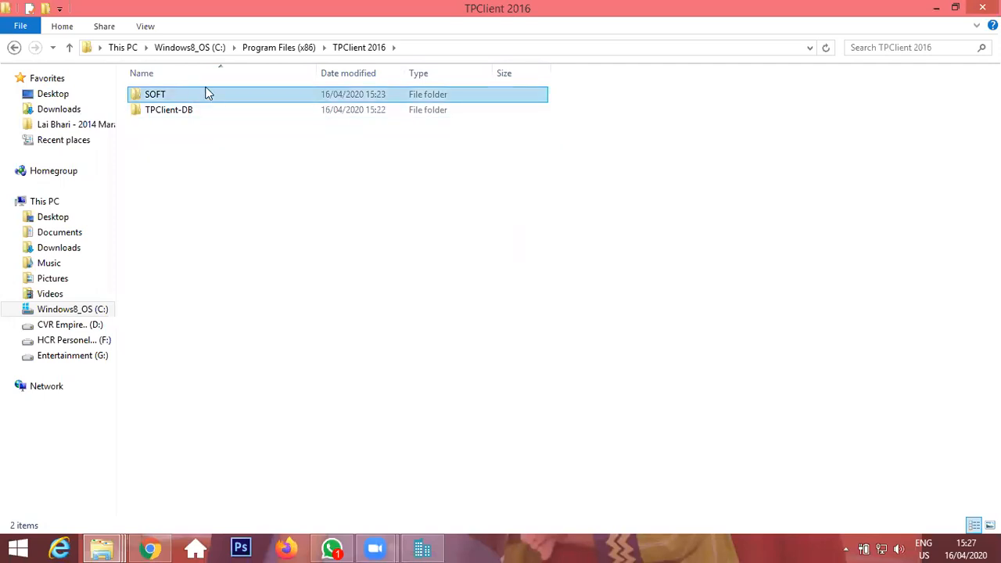
pyautogui.click(429, 374)
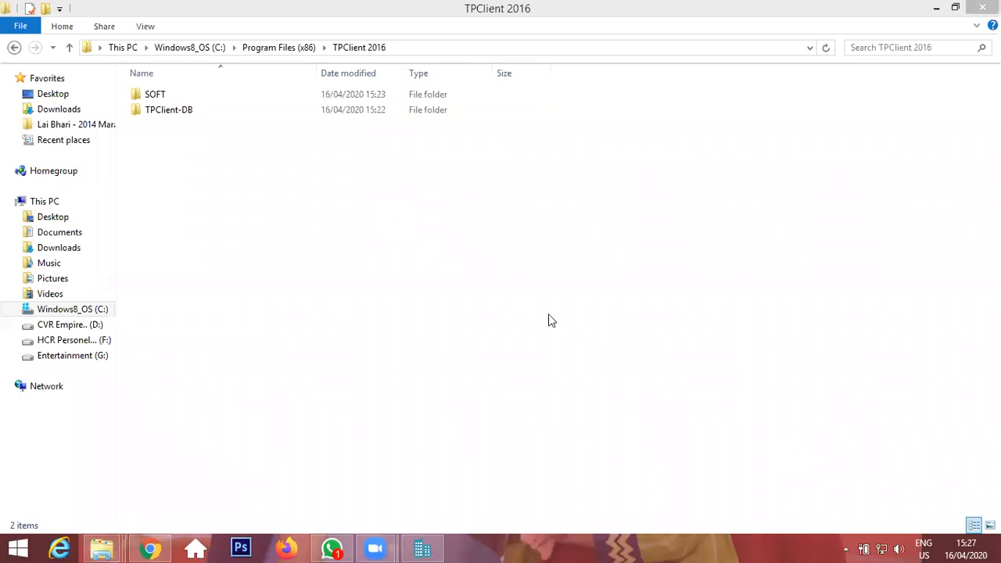
pyautogui.click(190, 95)
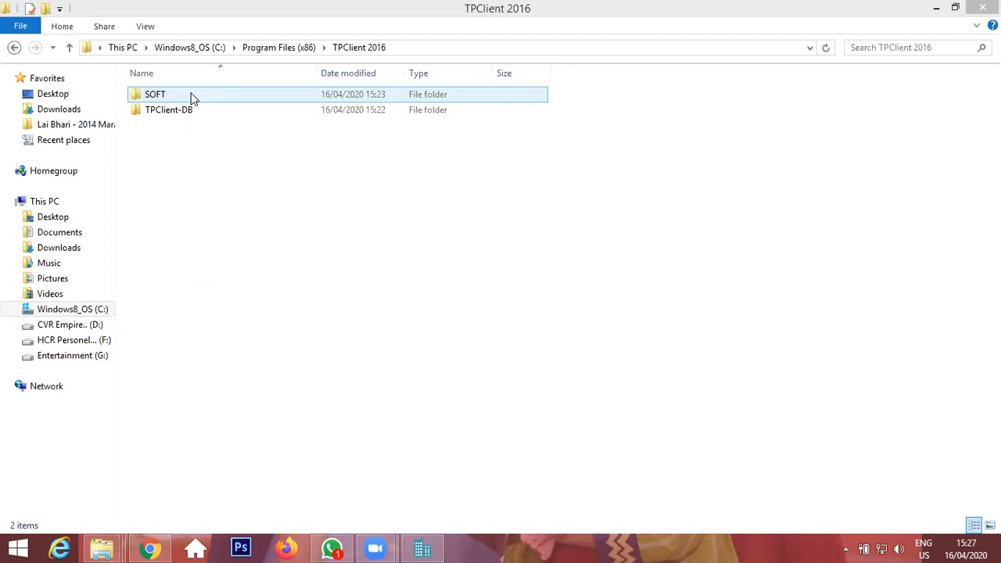
pyautogui.doubleClick(193, 98)
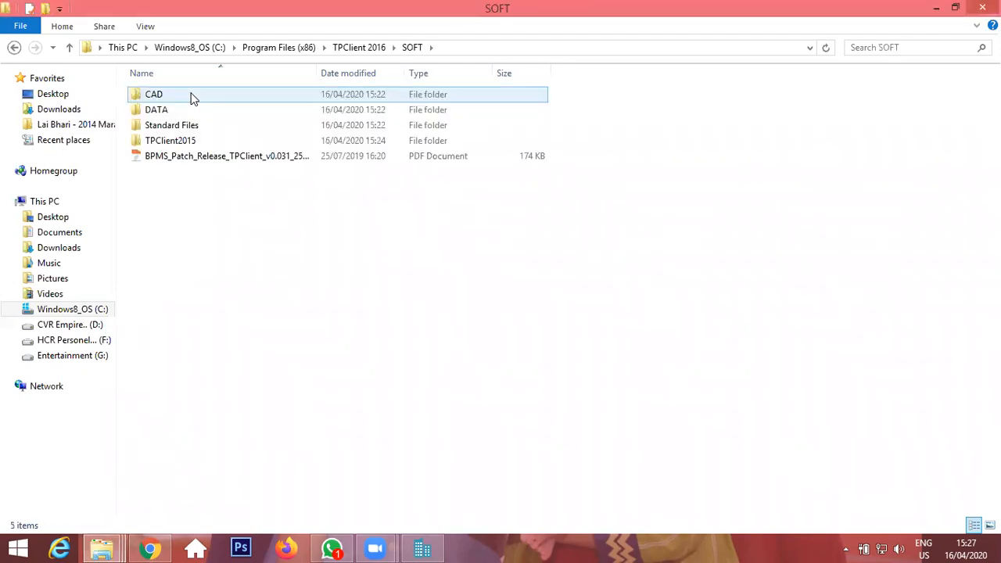
pyautogui.click(344, 49)
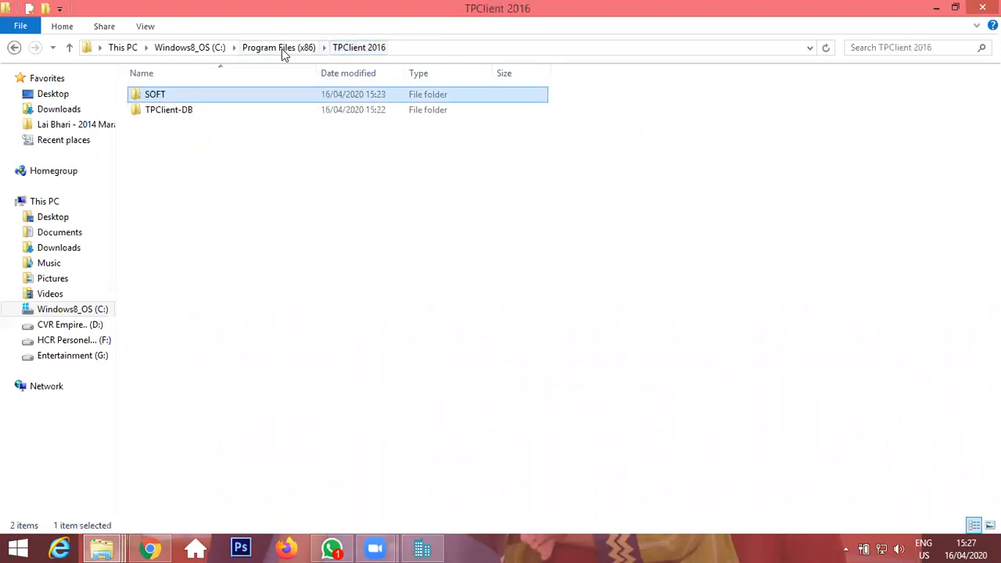
# Open the TPClient2015 folder inside SOFT and select the TPClient application.
pyautogui.doubleClick(187, 94)
pyautogui.doubleClick(191, 140)
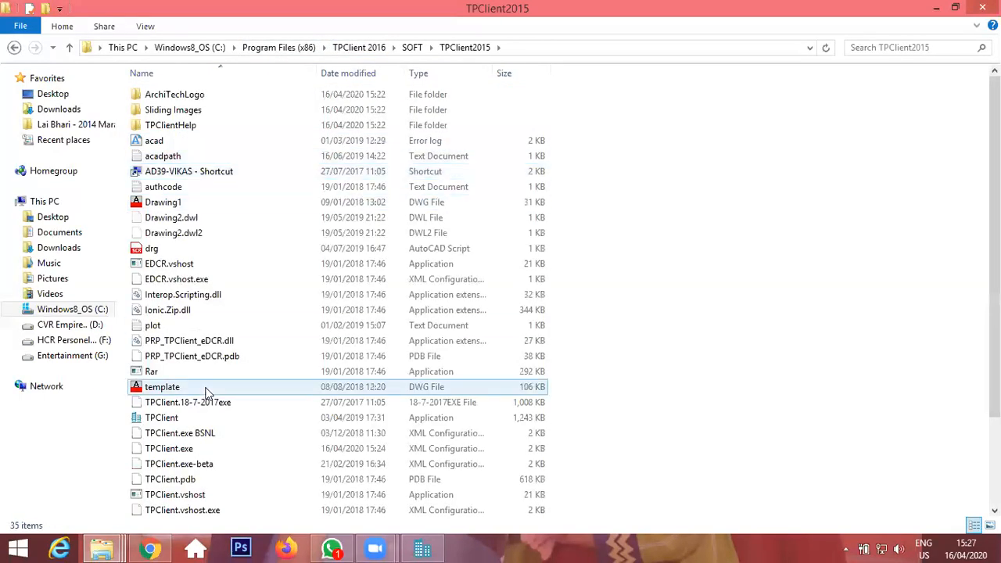
pyautogui.click(172, 417)
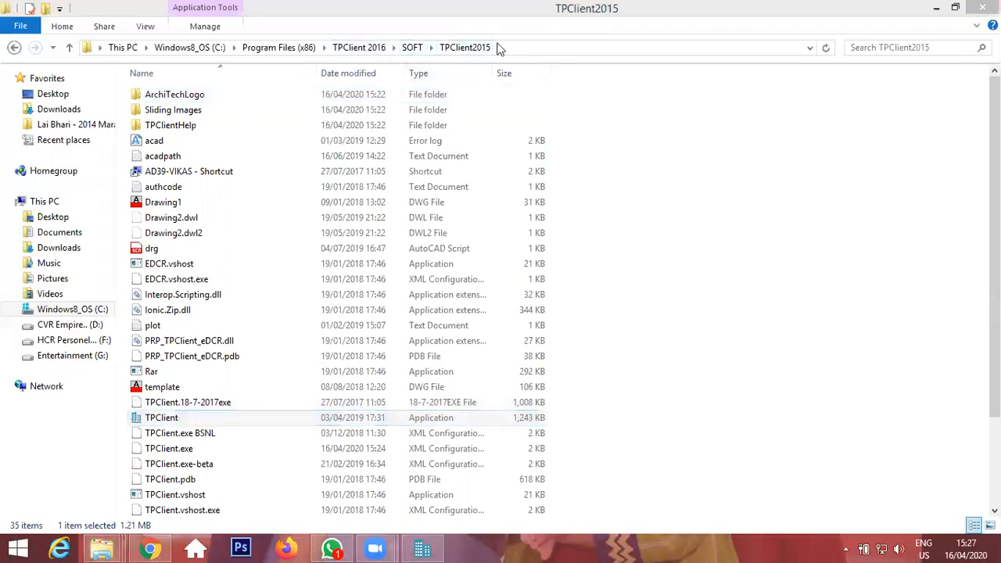
pyautogui.click(188, 420)
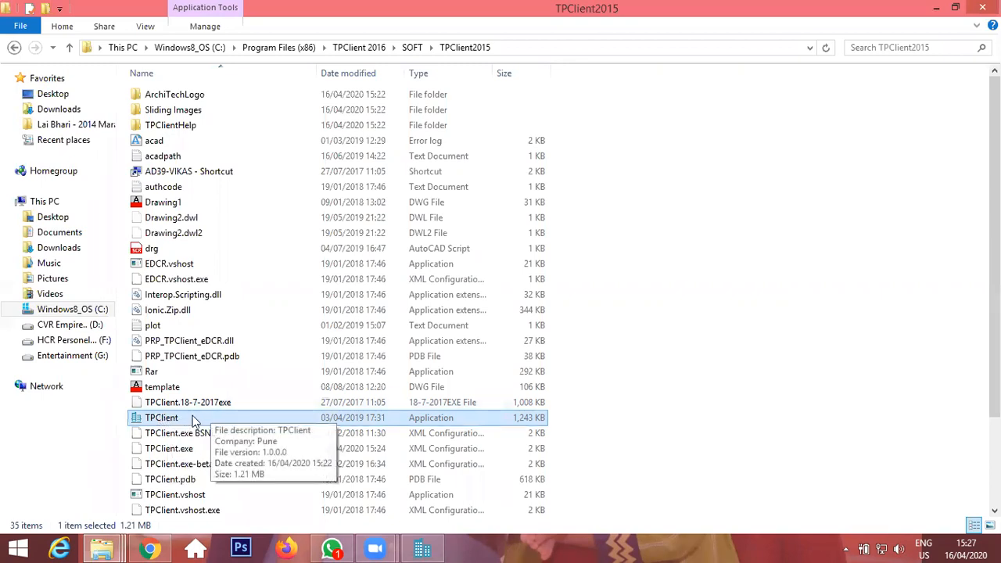
pyautogui.click(523, 50)
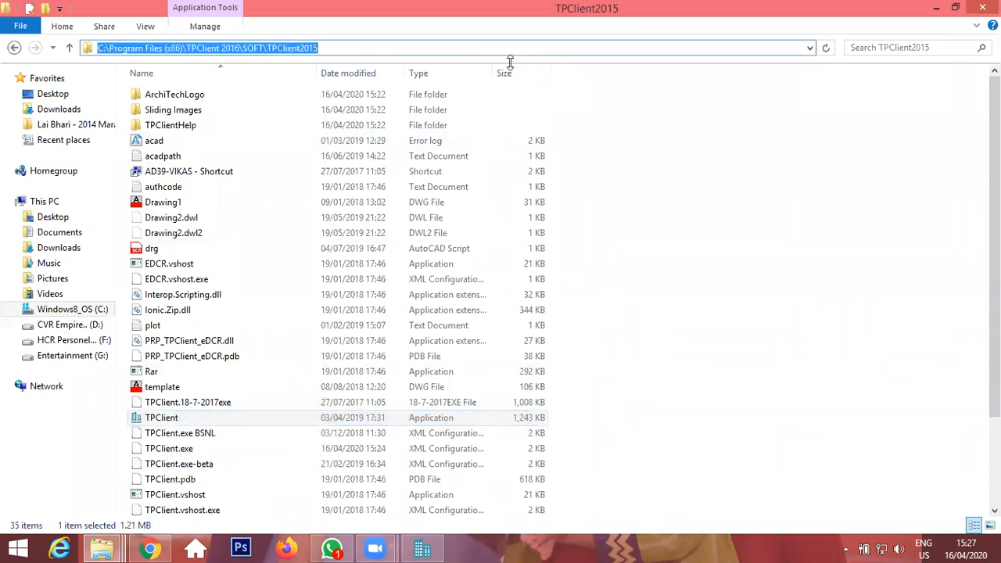
pyautogui.click(563, 83)
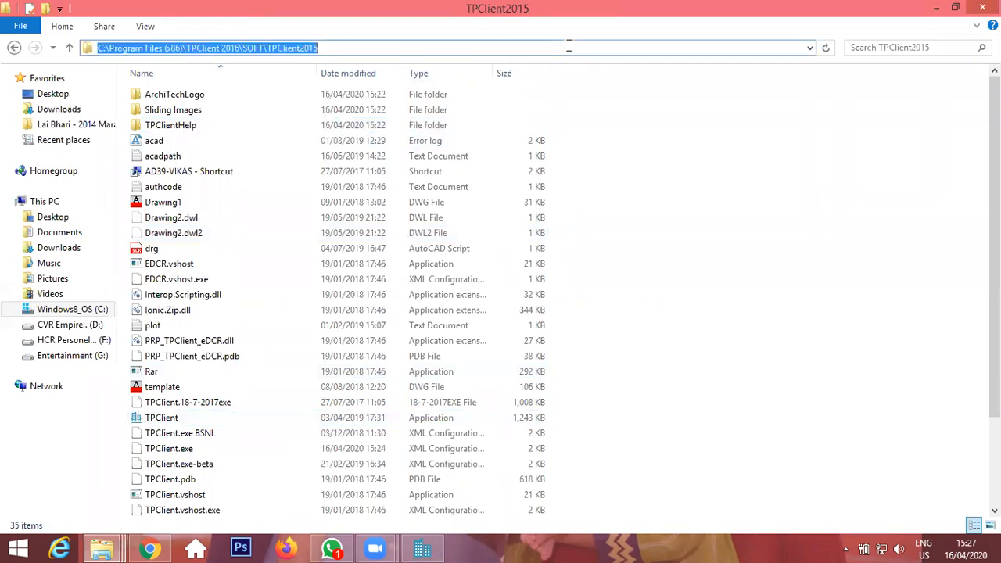
pyautogui.click(604, 48)
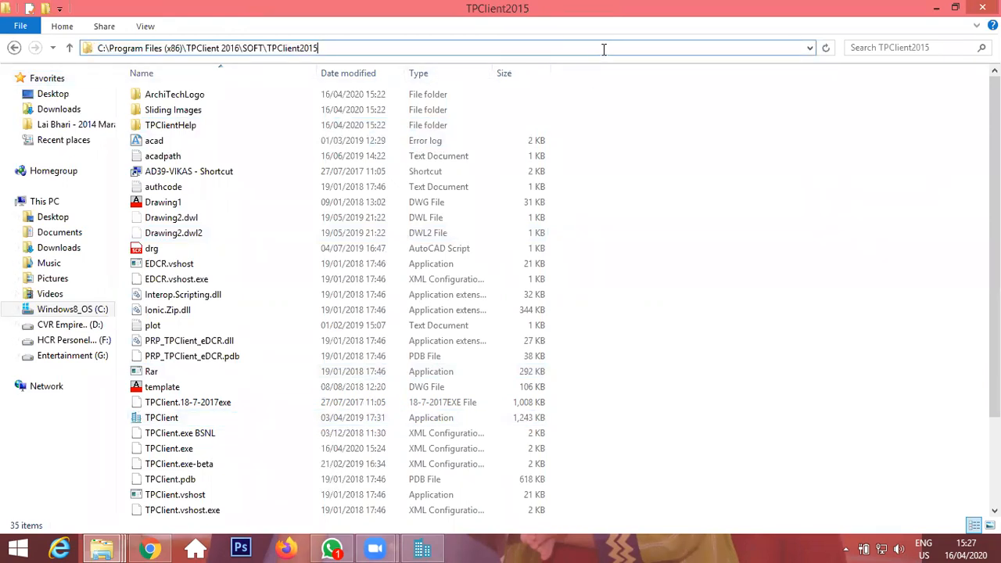
pyautogui.moveTo(318, 48); pyautogui.dragTo(19, 73)
pyautogui.hotkey('ctrl', 'c')
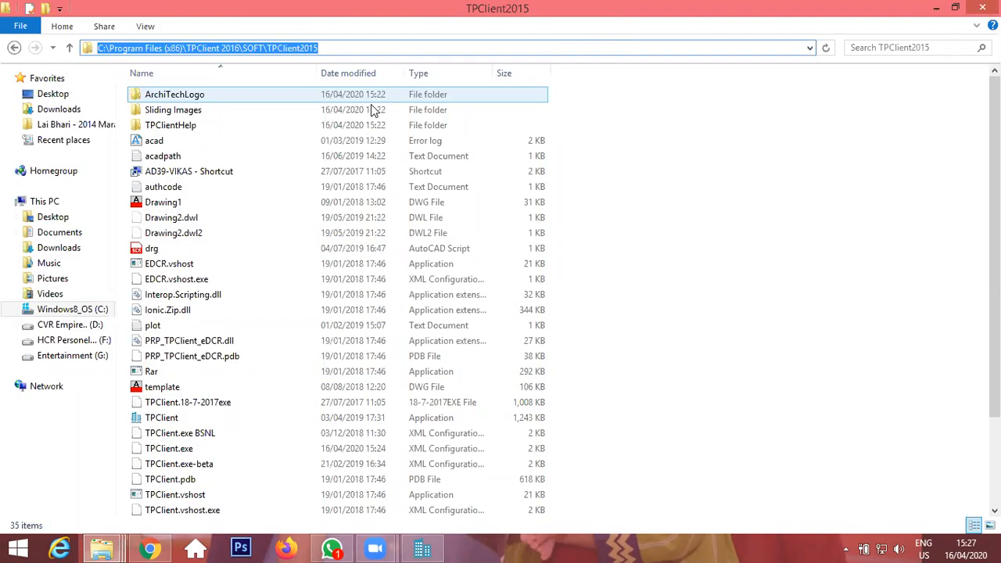
pyautogui.click(190, 552)
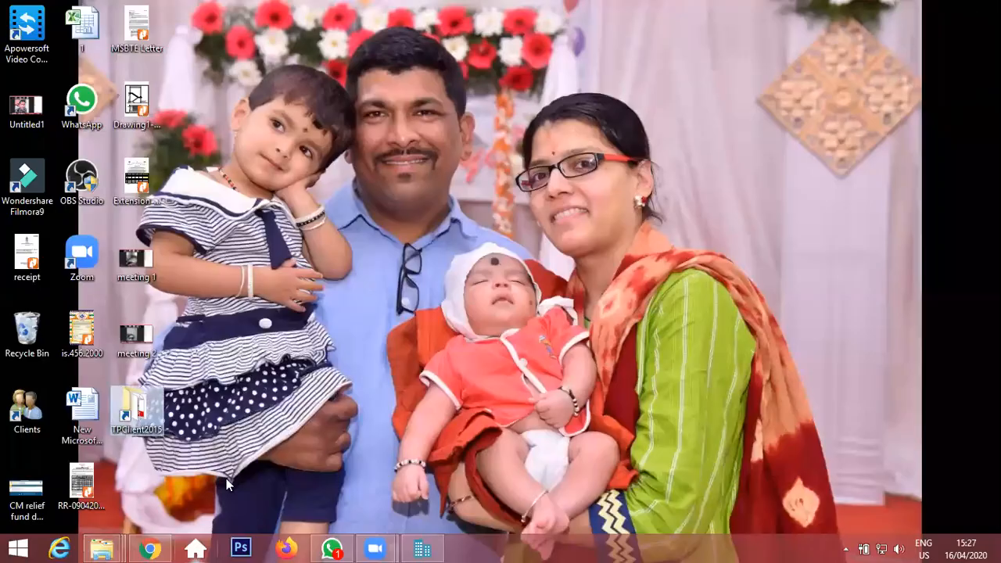
pyautogui.rightClick(352, 360)
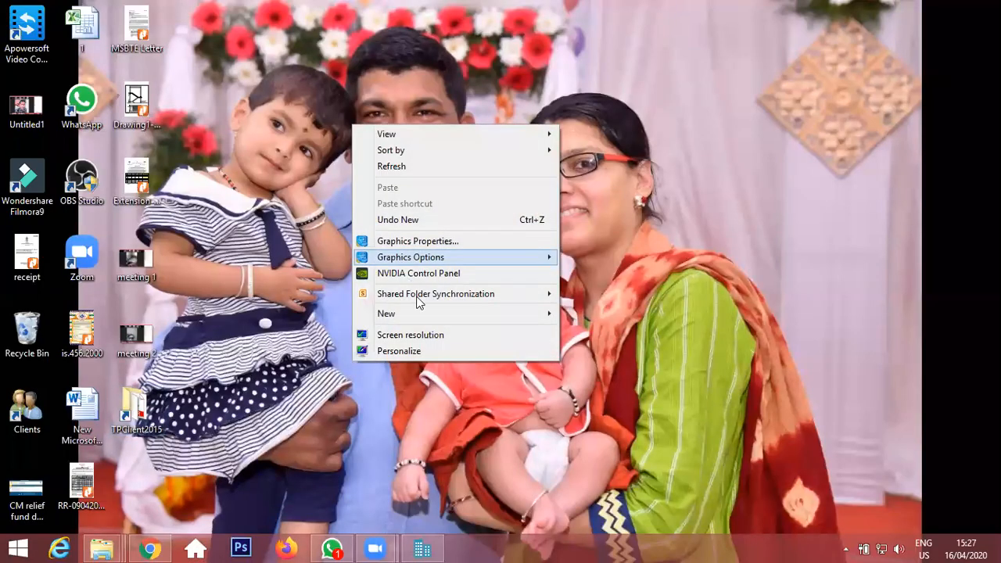
pyautogui.moveTo(468, 317)
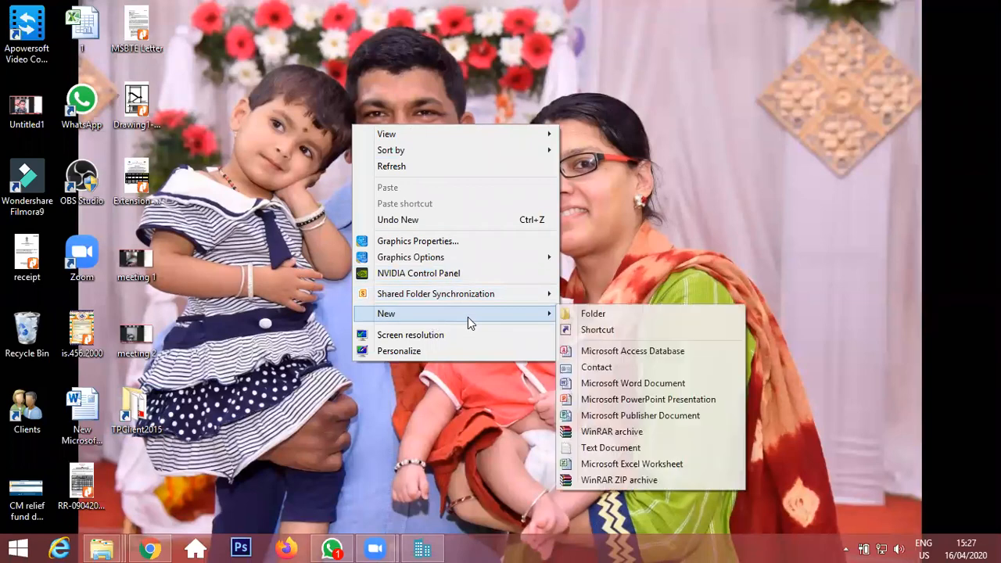
pyautogui.click(621, 328)
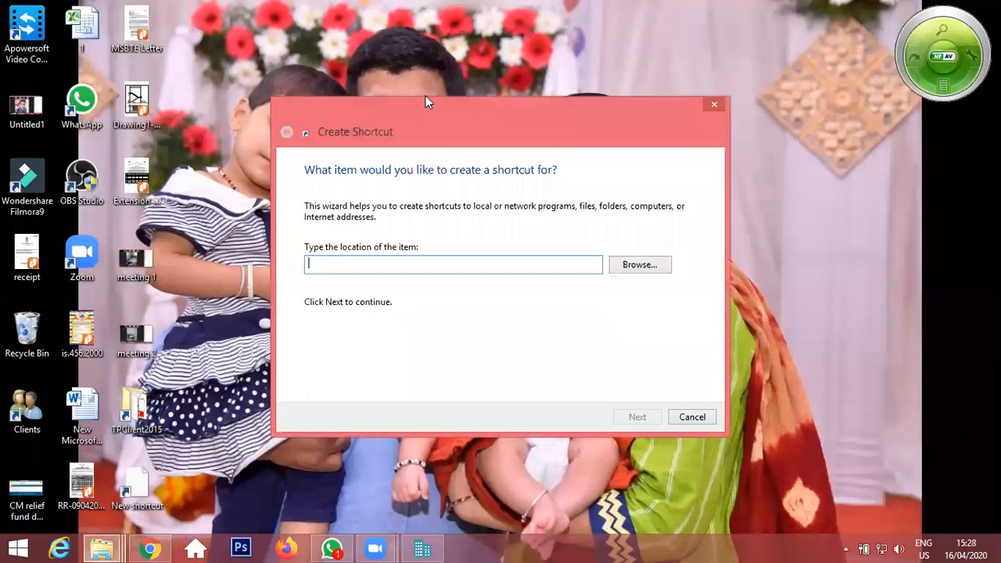
pyautogui.hotkey('ctrl', 'v')
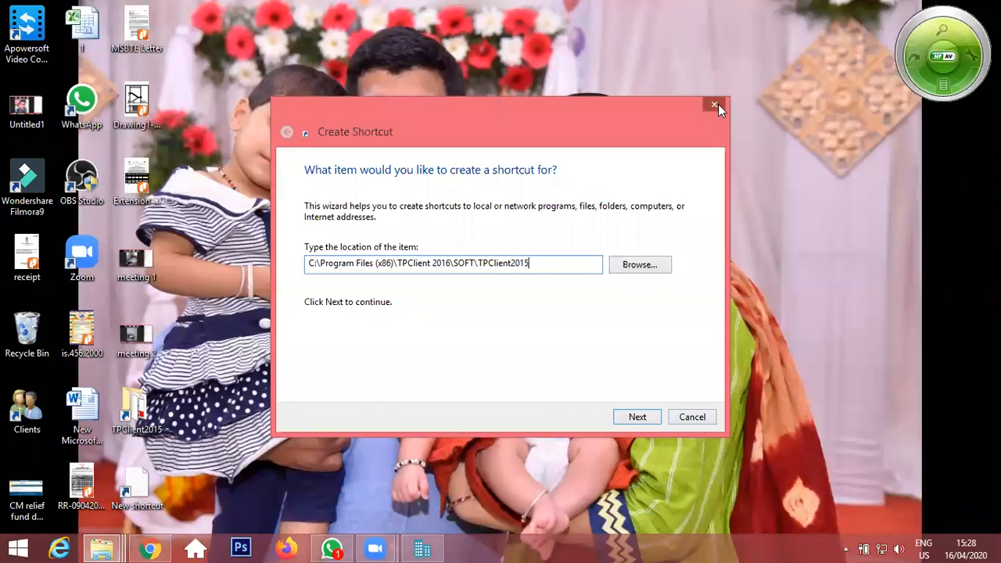
pyautogui.click(715, 105)
# Open the TPClient2015 folder from its desktop shortcut and maximize the window.
pyautogui.doubleClick(151, 424)
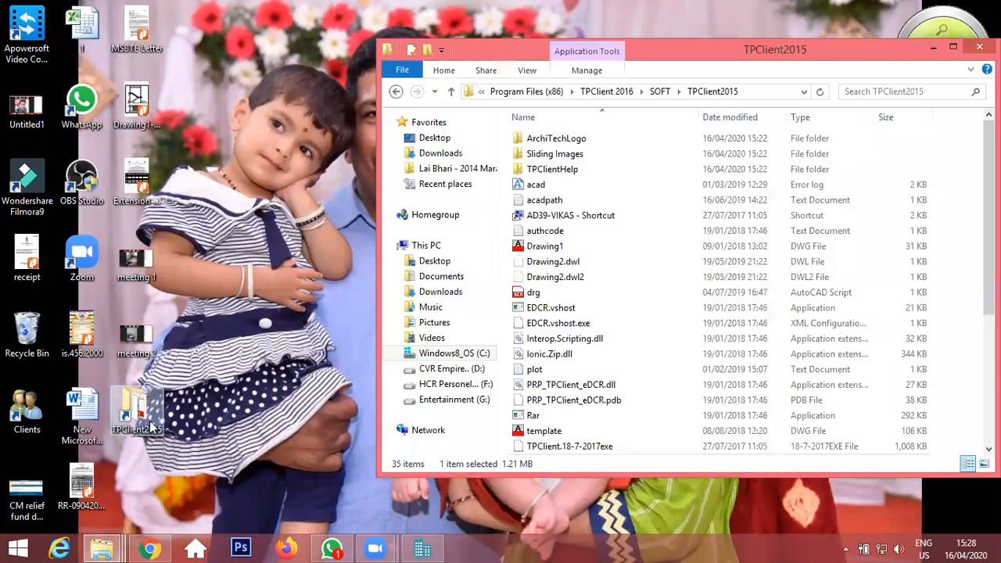
pyautogui.doubleClick(647, 39)
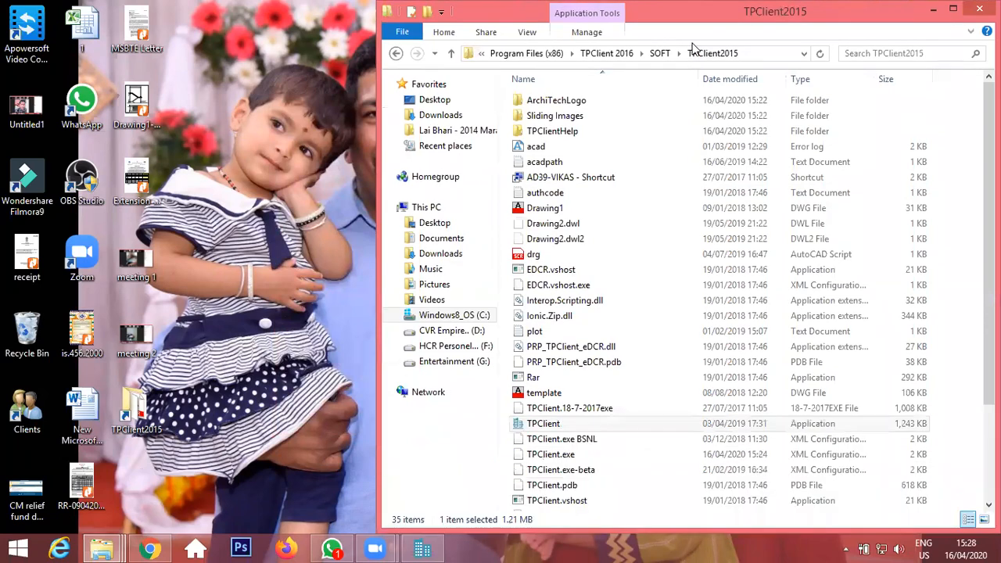
pyautogui.click(939, 10)
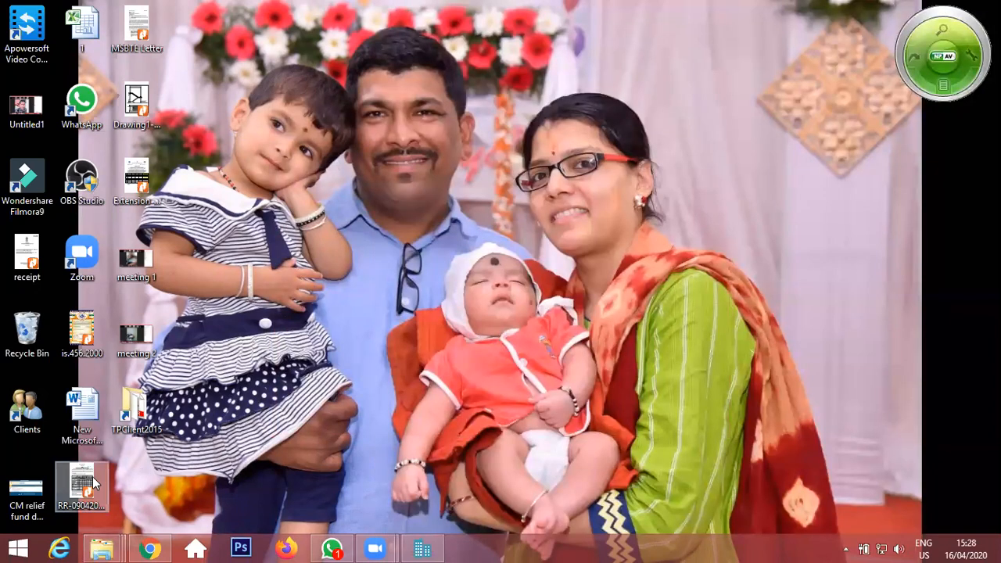
pyautogui.doubleClick(161, 419)
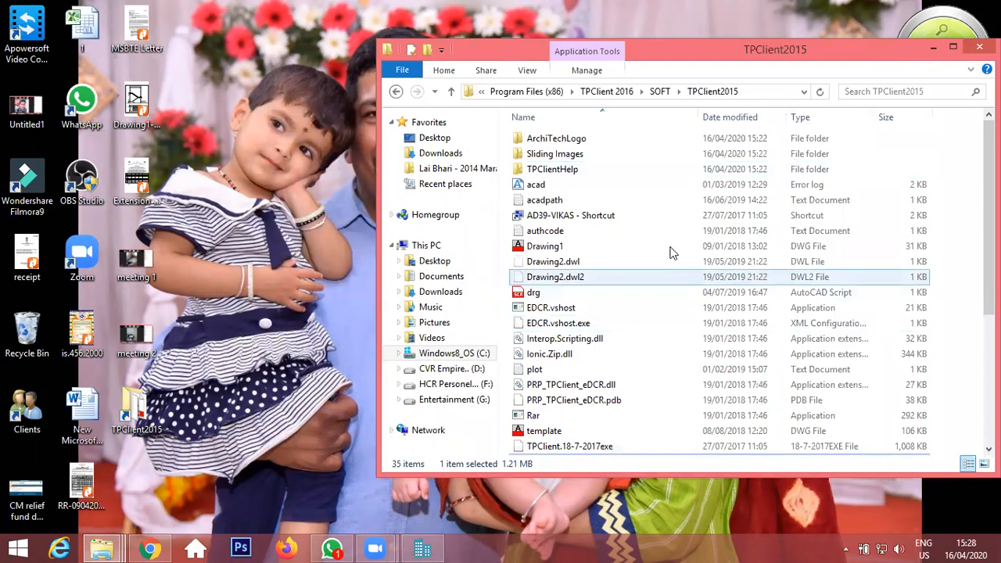
pyautogui.press('super+Up')
# Launch the TPClient application as administrator and exit it again, confirming the exit.
pyautogui.doubleClick(198, 414)
pyautogui.rightClick(198, 413)
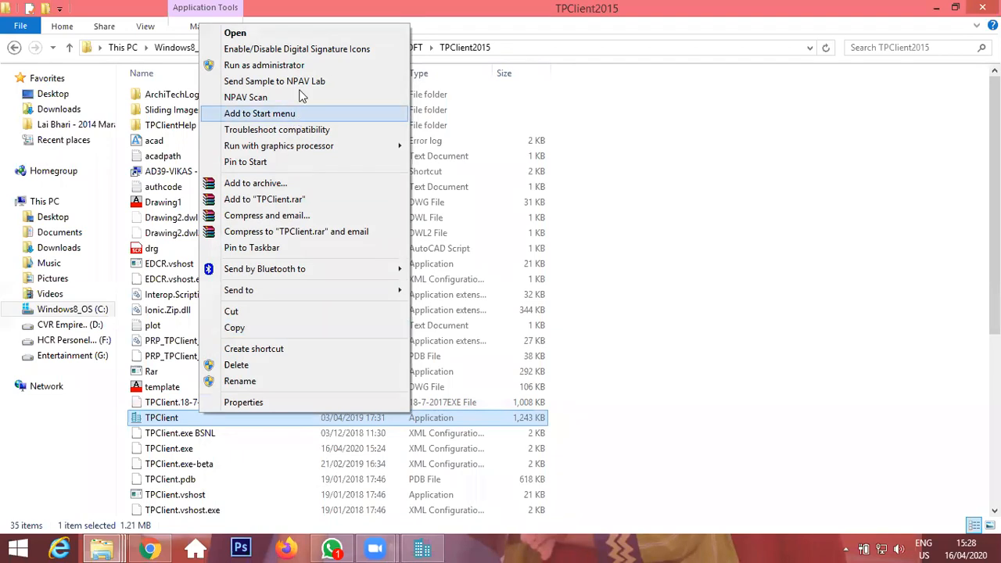
pyautogui.click(313, 68)
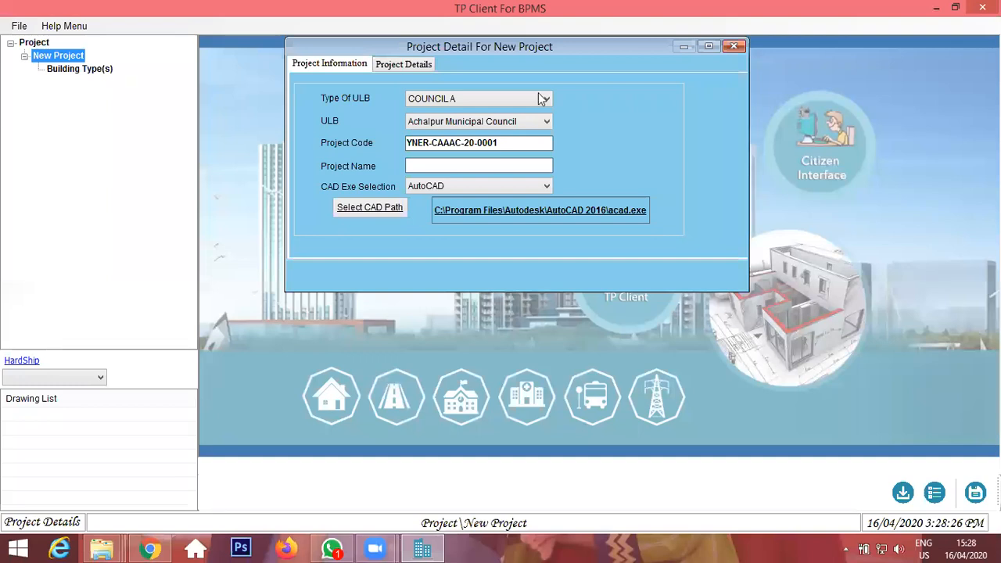
pyautogui.click(982, 7)
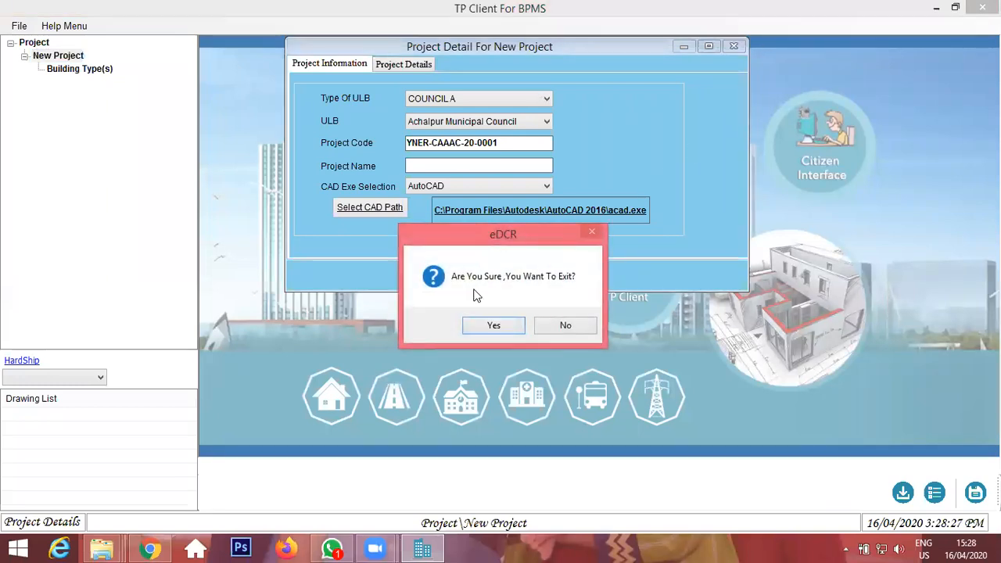
pyautogui.click(494, 325)
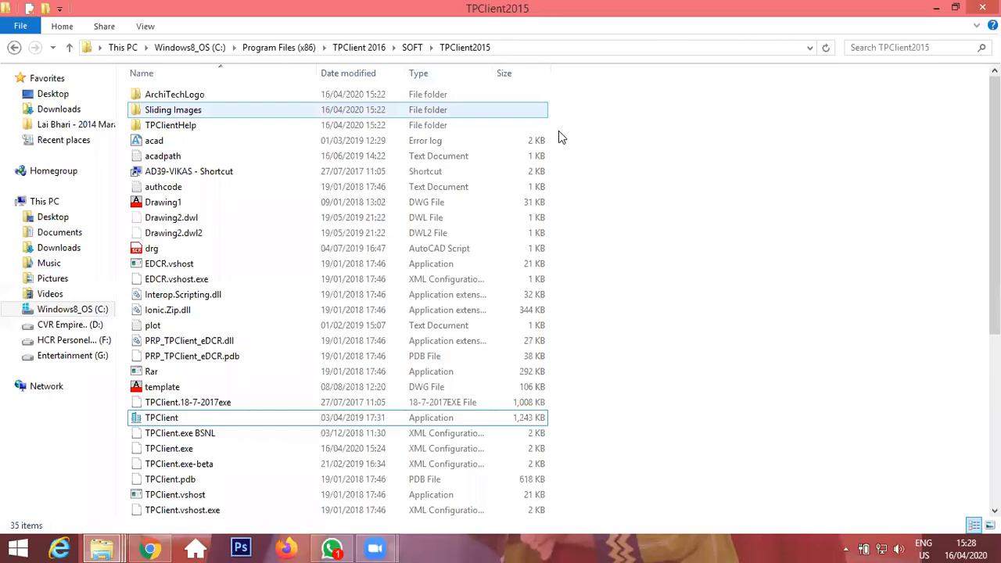
# Reopen the TPClient2015 folder from its desktop shortcut and maximize the window.
pyautogui.press('super+d')
pyautogui.rightClick(186, 118)
pyautogui.click(266, 160)
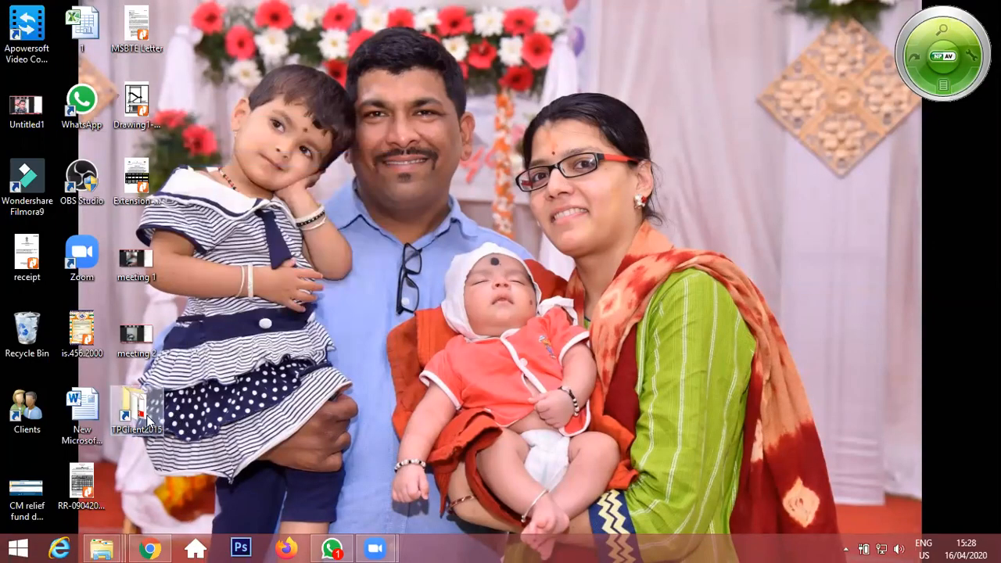
pyautogui.doubleClick(146, 420)
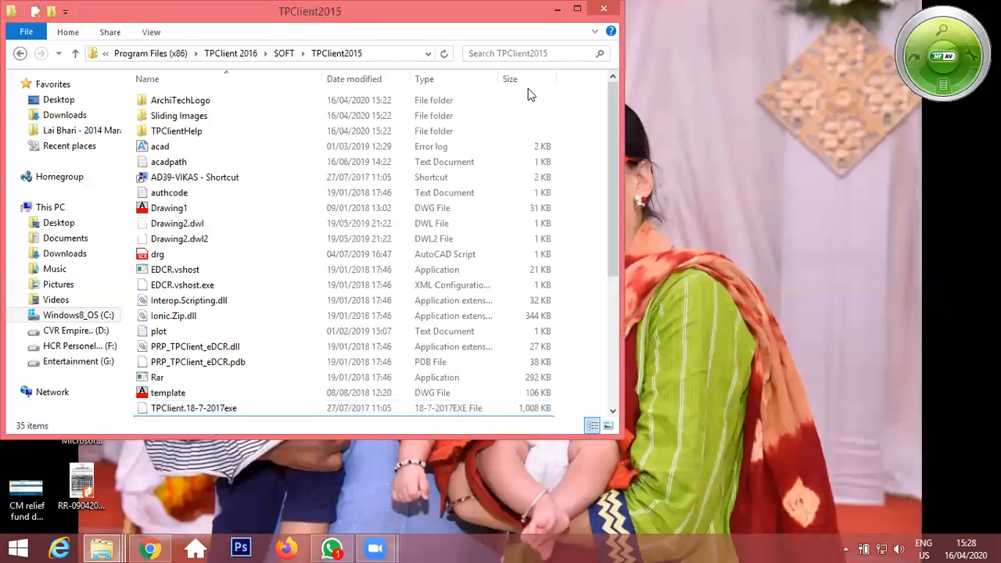
pyautogui.doubleClick(446, 25)
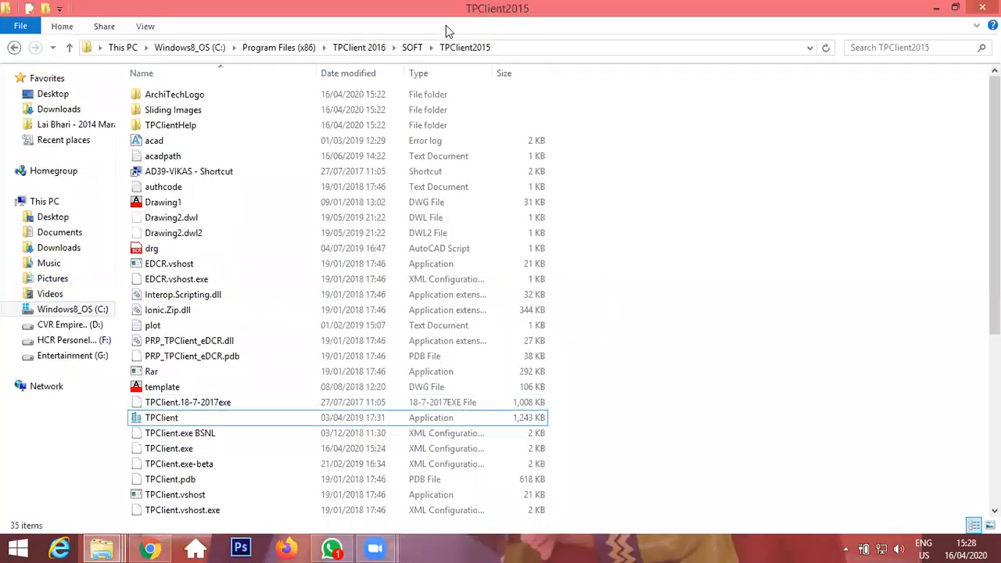
# Run the TPClient application as administrator.
pyautogui.click(164, 419)
pyautogui.rightClick(167, 420)
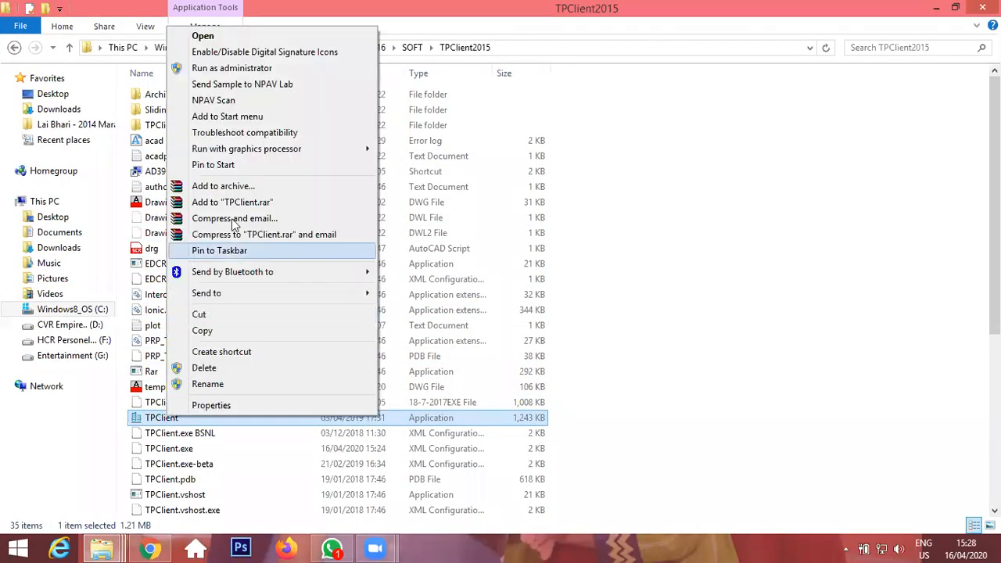
pyautogui.click(235, 68)
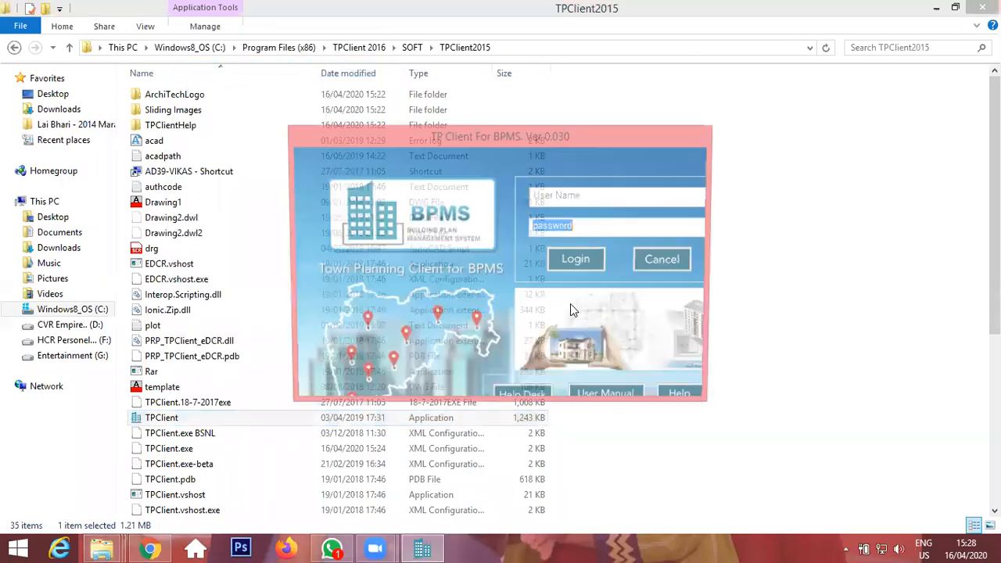
# Move the TP Client login window and enter the account e-mail address as the user name.
pyautogui.moveTo(612, 136); pyautogui.dragTo(387, 121)
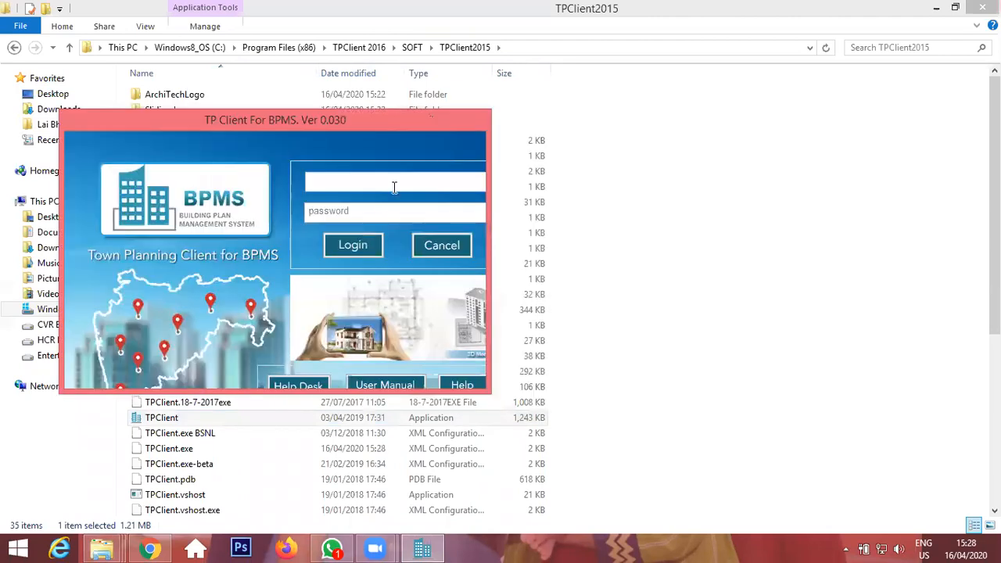
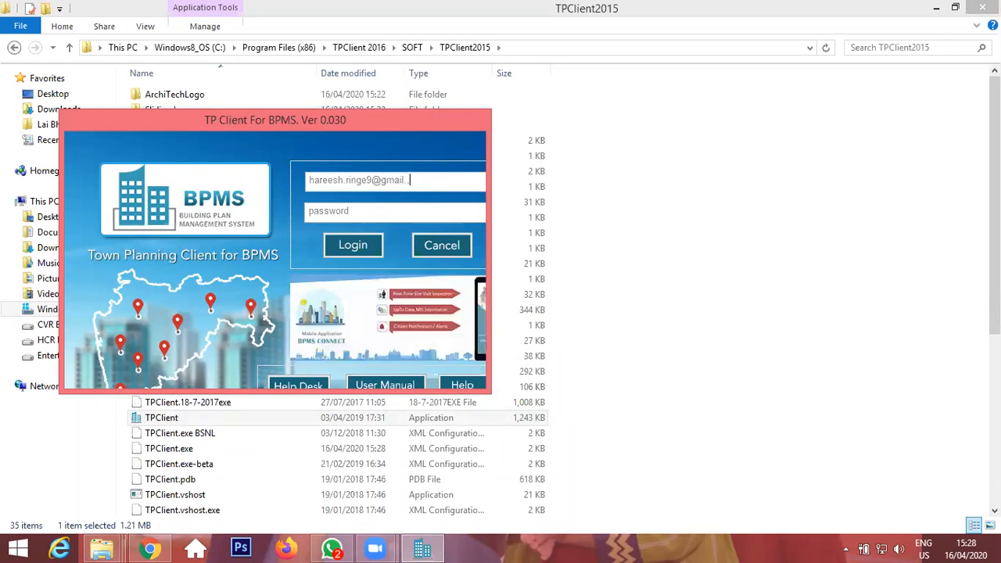
# Enter the account password and log in to TP Client.
pyautogui.press('Tab')
pyautogui.write('••••••••••')
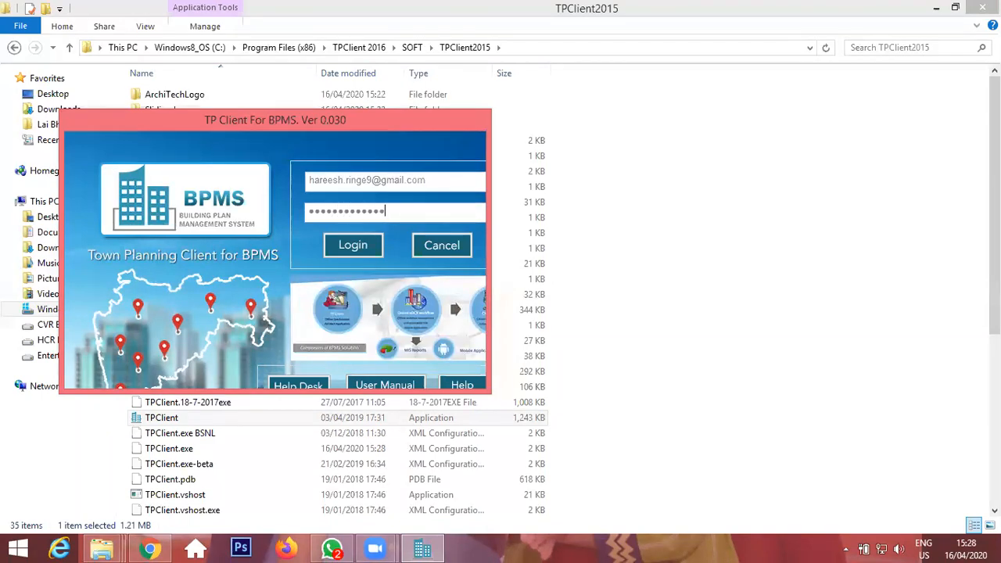
pyautogui.press('Return')
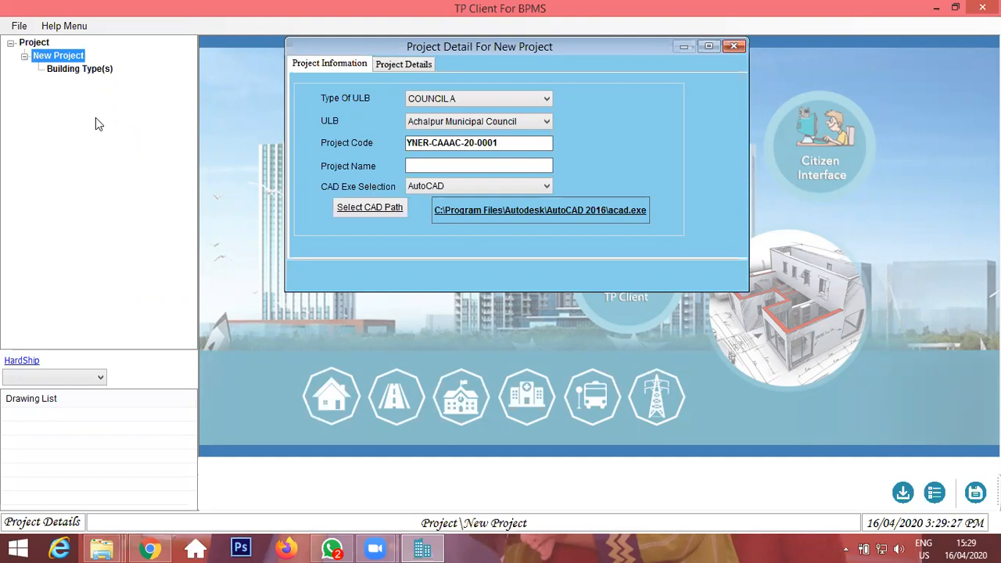
# Switch to the browser and review the BPMS profile page and its menu sections.
pyautogui.click(150, 548)
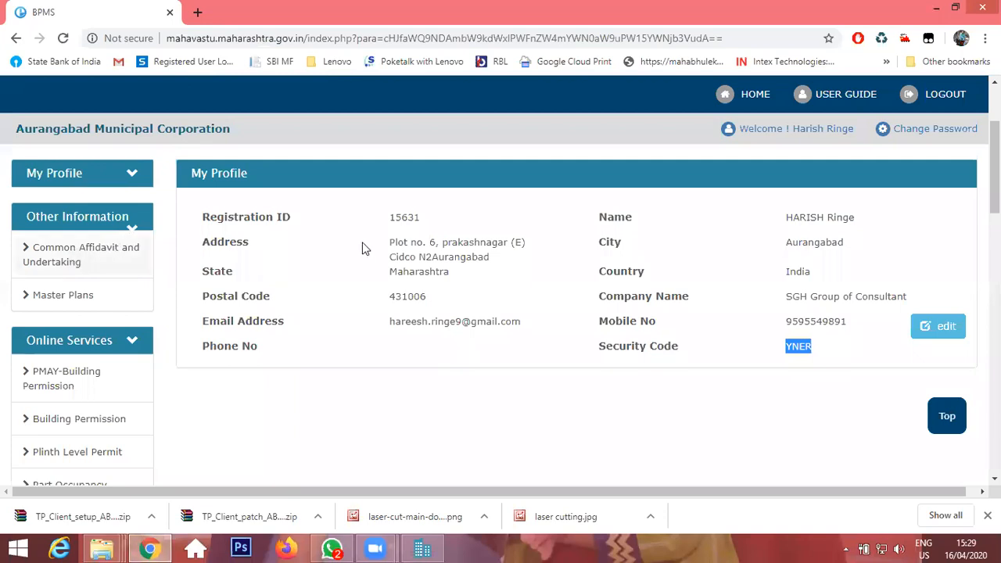
pyautogui.scroll(-5, 133, 230)
pyautogui.scroll(3, 78, 259)
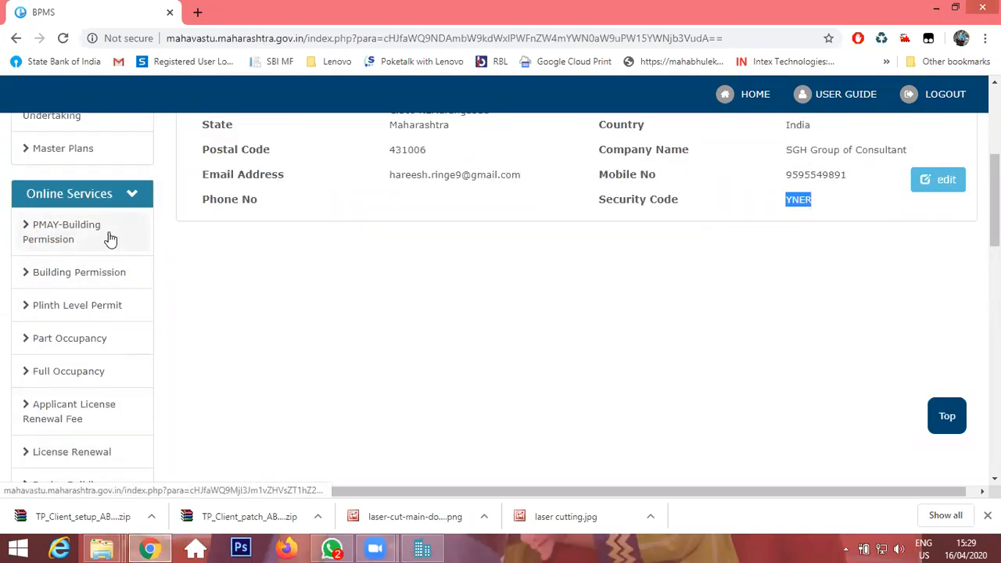
pyautogui.scroll(-5, 134, 352)
pyautogui.scroll(3, 45, 202)
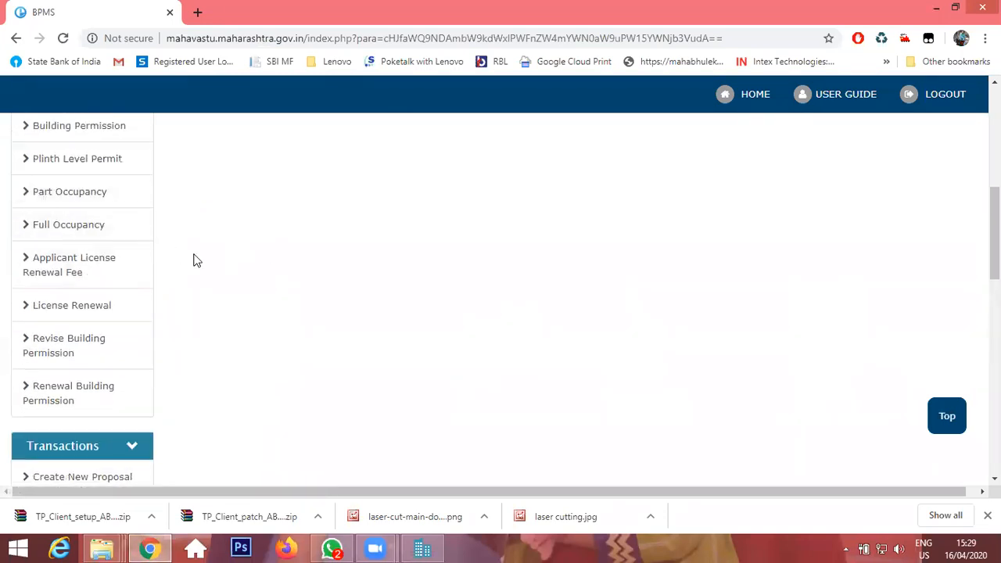
pyautogui.scroll(3, 89, 293)
pyautogui.scroll(-5, 94, 415)
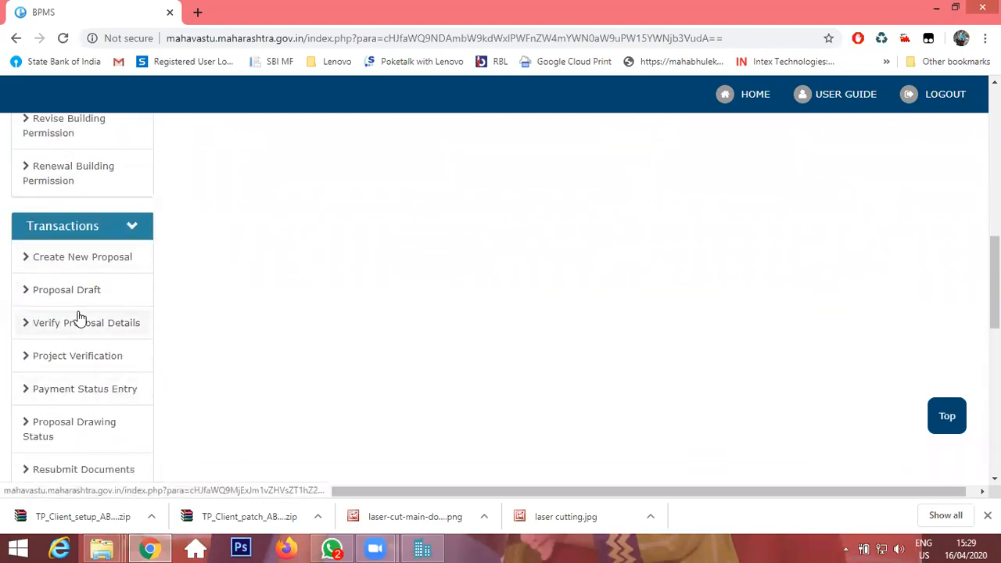
pyautogui.scroll(-7, 78, 317)
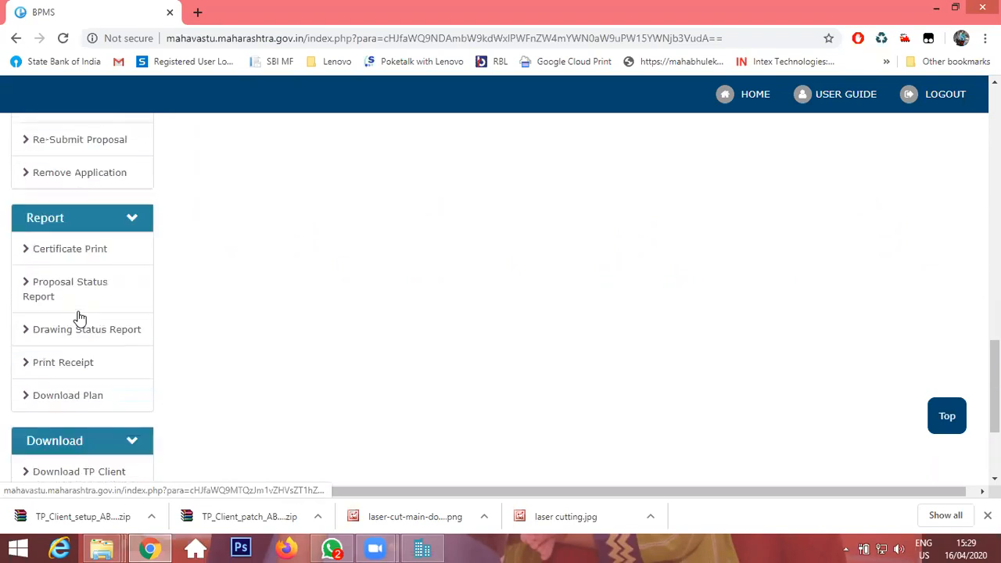
# Open the Drawing Status Report for Building Permission and set the From Date to 01/01/2020.
pyautogui.click(78, 276)
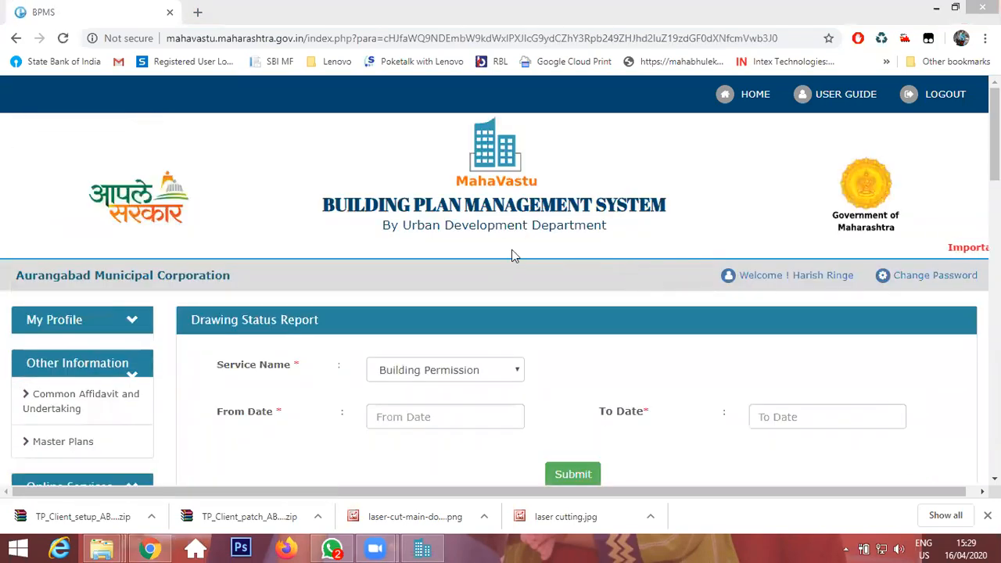
pyautogui.click(434, 372)
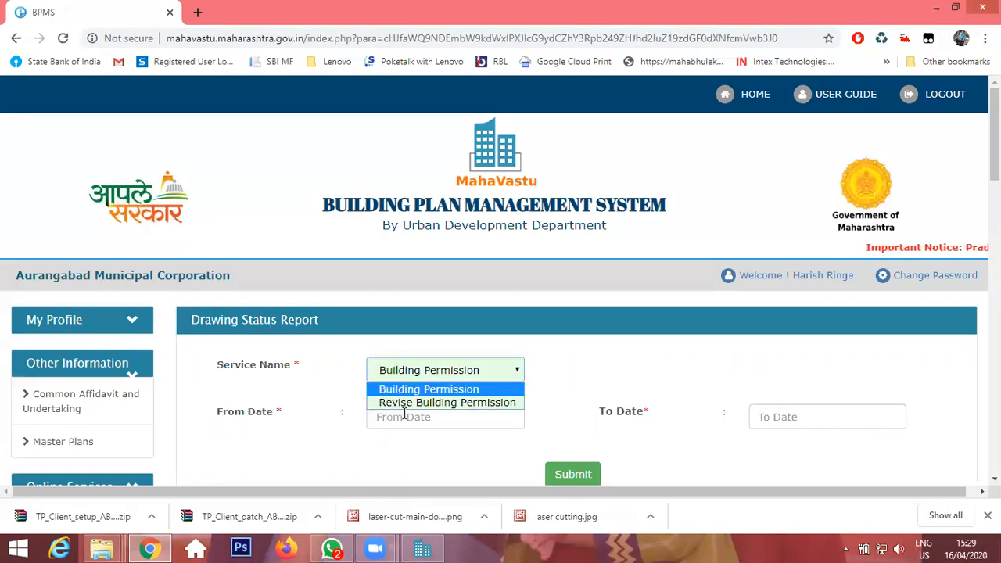
pyautogui.click(400, 416)
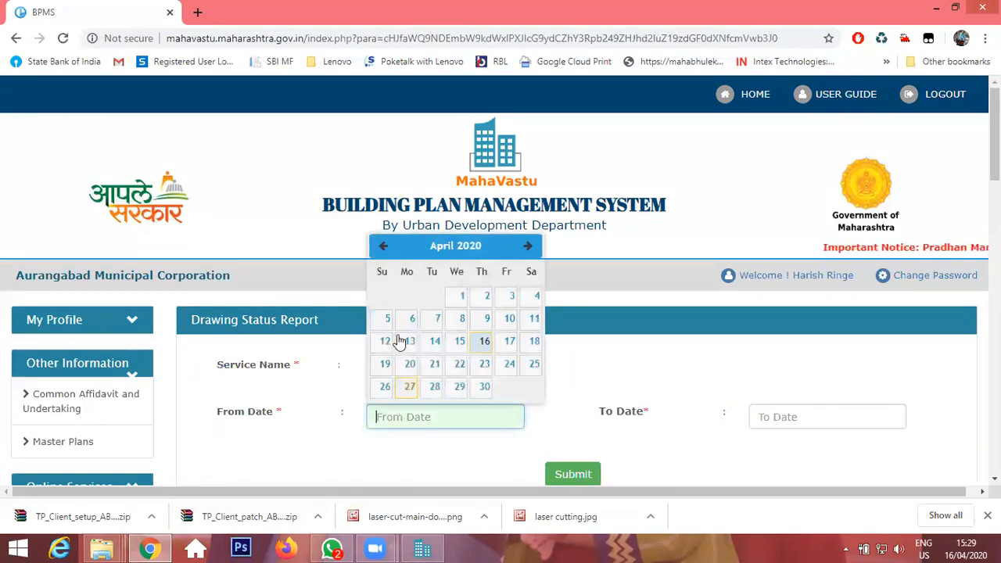
pyautogui.click(462, 296)
pyautogui.click(409, 416)
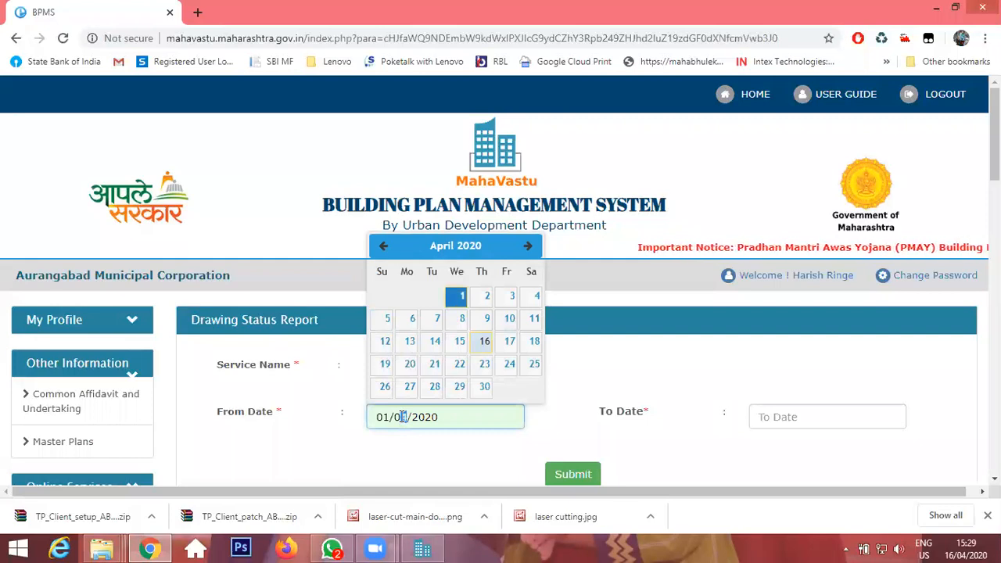
pyautogui.press('BackSpace')
pyautogui.write('1')
# Set the To Date to 16/04/2020 and submit the report.
pyautogui.click(811, 418)
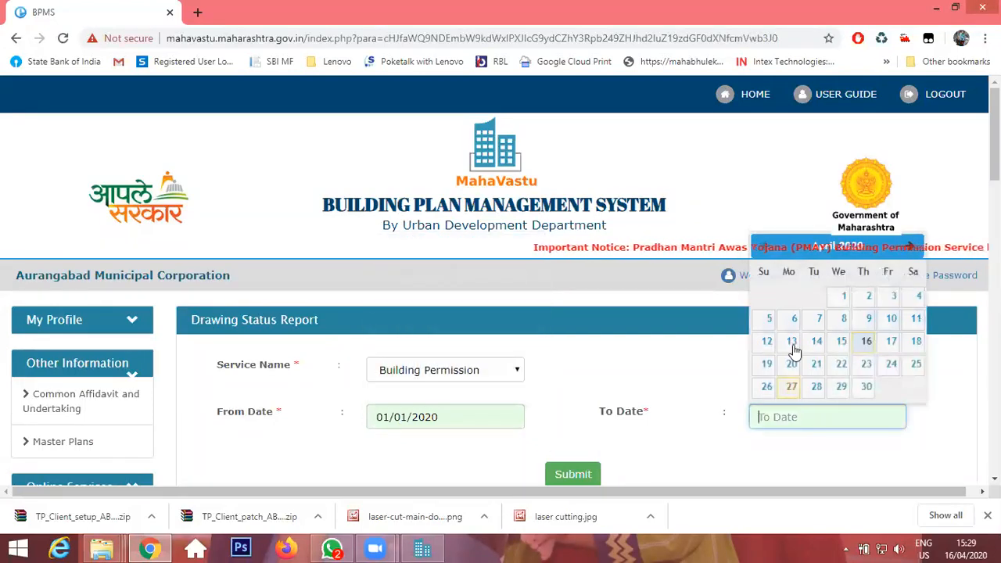
pyautogui.click(865, 341)
pyautogui.click(568, 473)
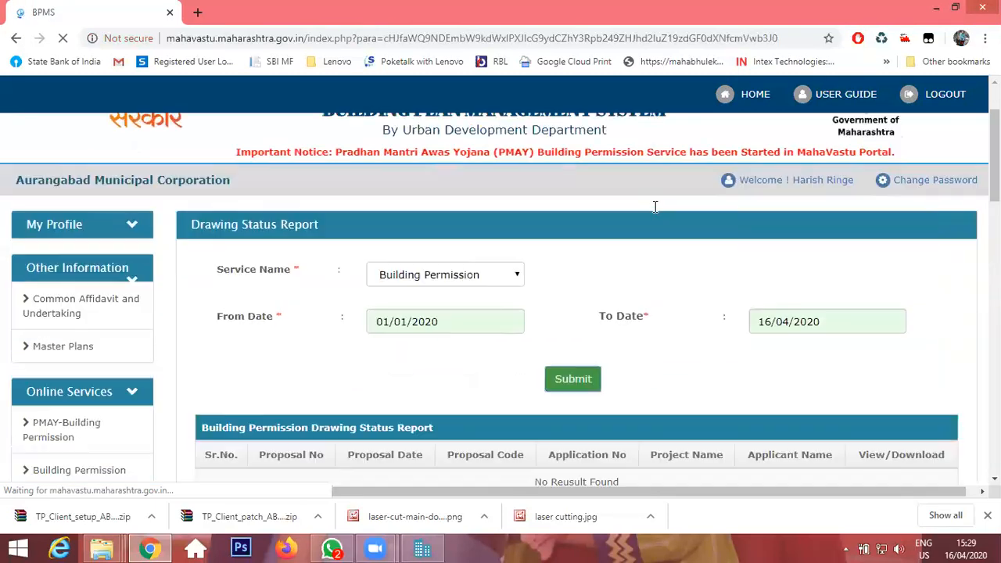
pyautogui.scroll(-3, 665, 206)
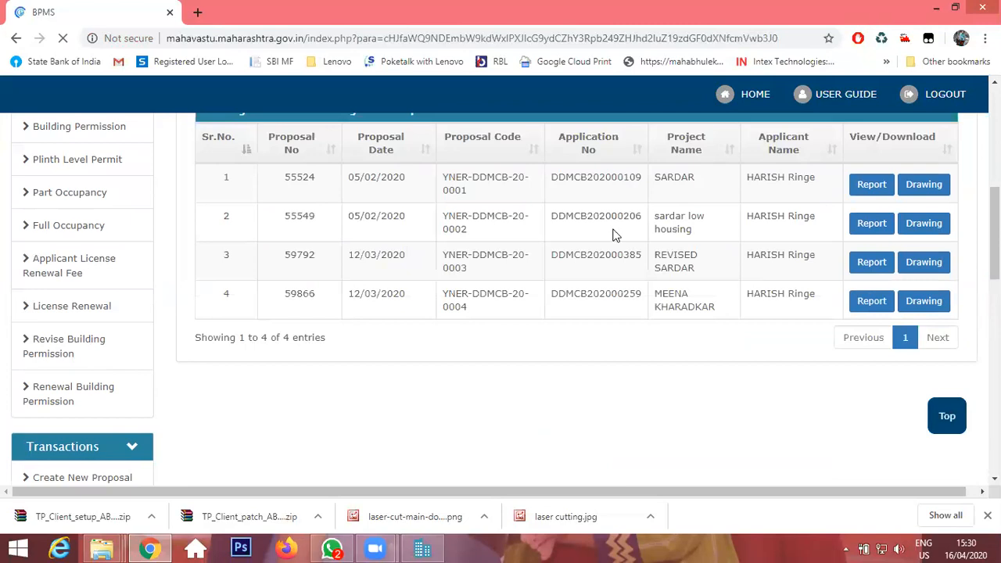
pyautogui.scroll(1, 615, 235)
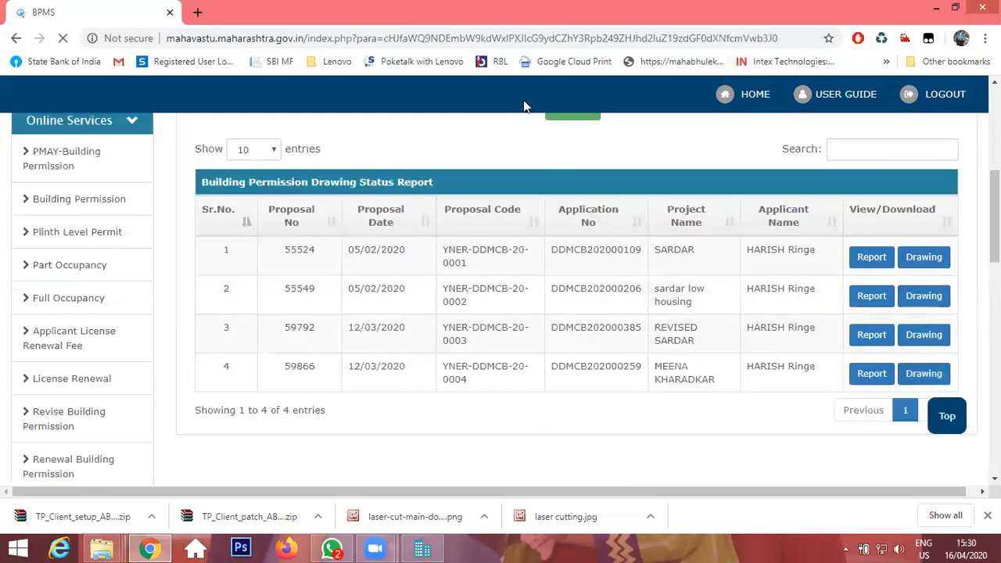
pyautogui.moveTo(444, 246); pyautogui.dragTo(511, 268)
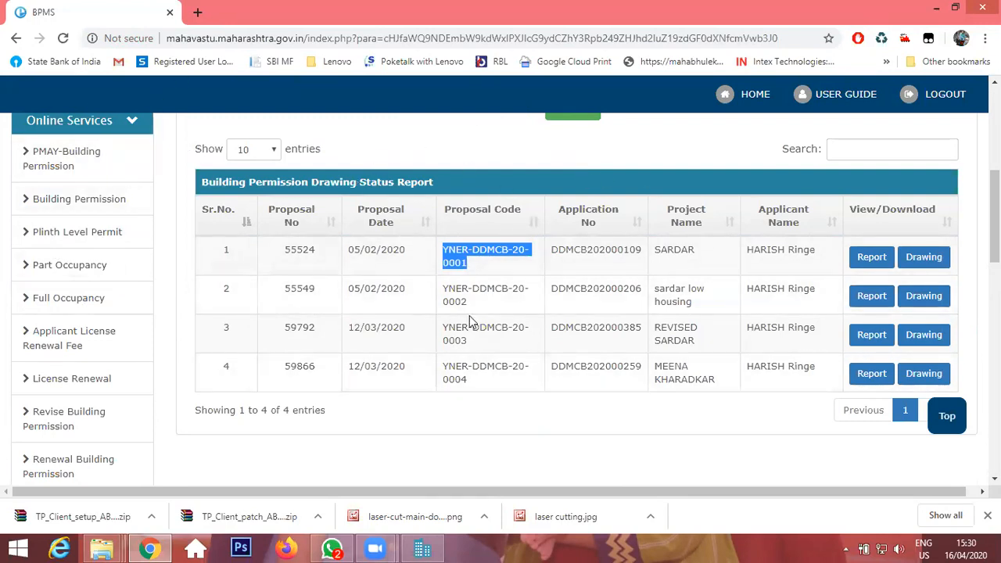
pyautogui.click(424, 548)
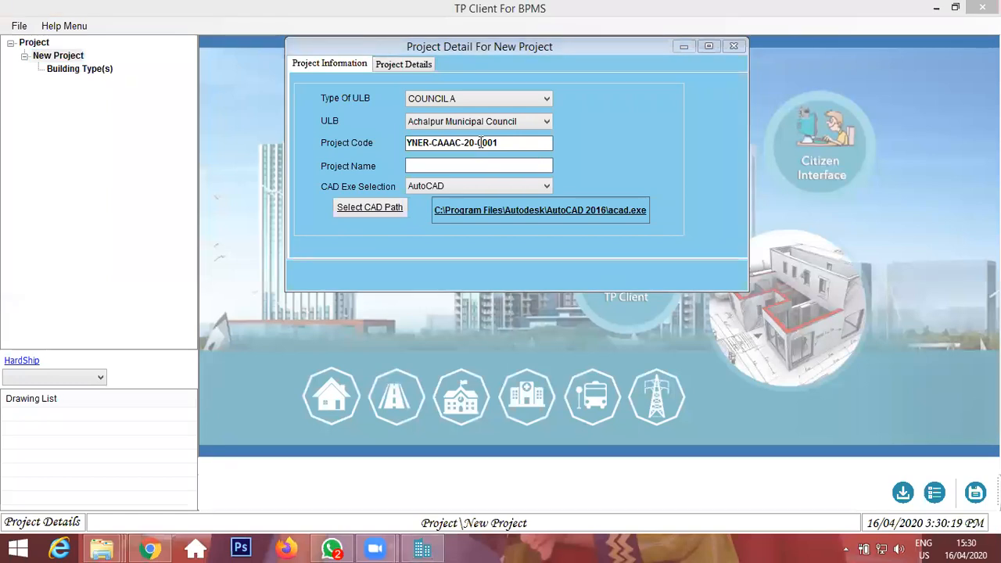
# Compare the project code in the new project details with the proposal code in the browser report.
pyautogui.click(503, 142)
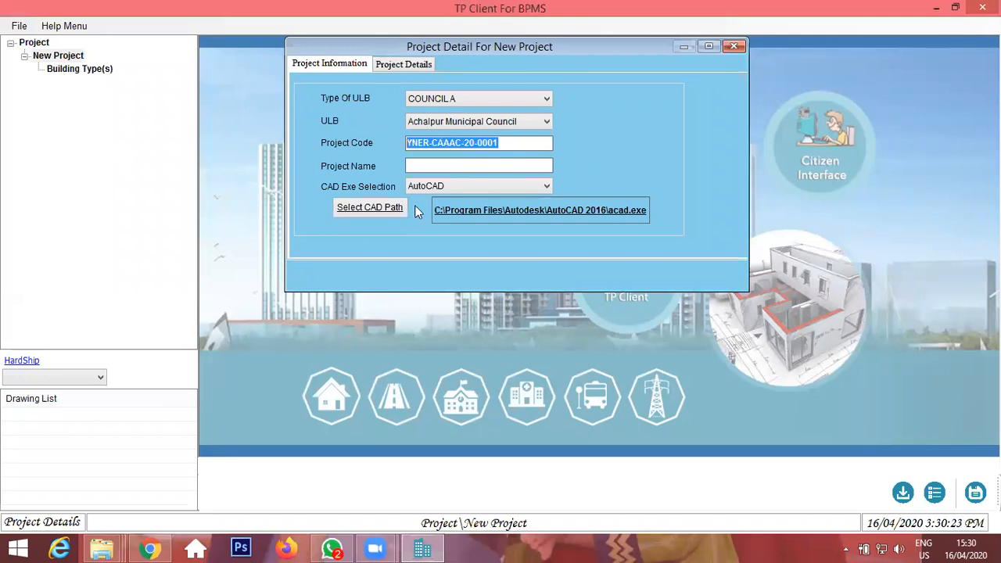
pyautogui.click(150, 549)
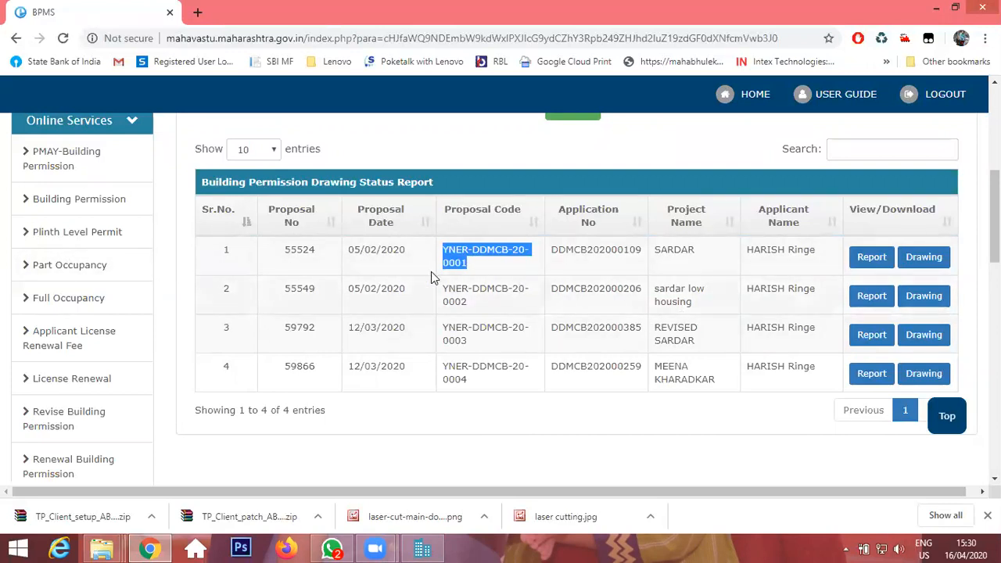
pyautogui.moveTo(447, 252); pyautogui.dragTo(512, 247)
pyautogui.moveTo(475, 386); pyautogui.dragTo(429, 380)
pyautogui.click(423, 547)
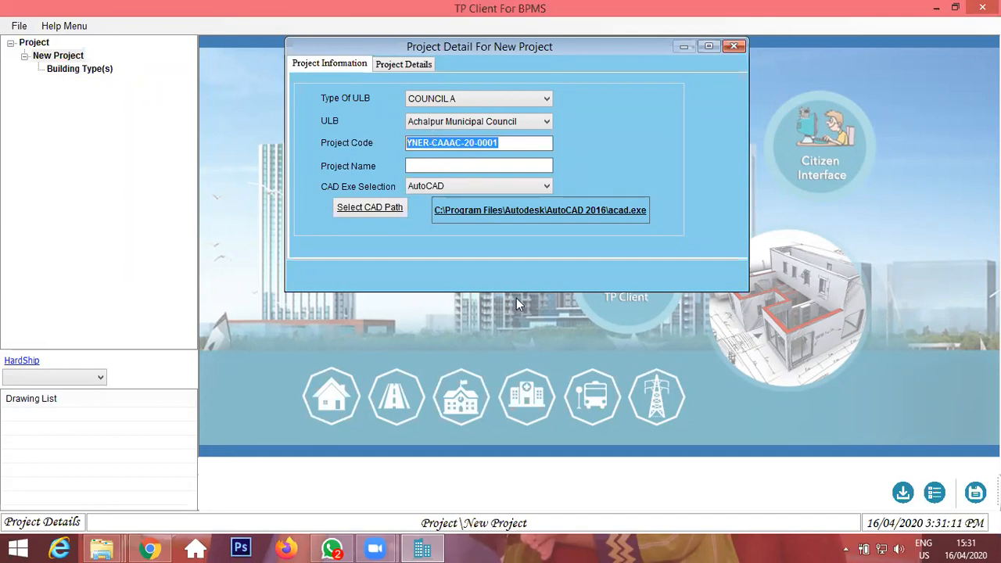
# Open the existing project list and close it again.
pyautogui.click(934, 492)
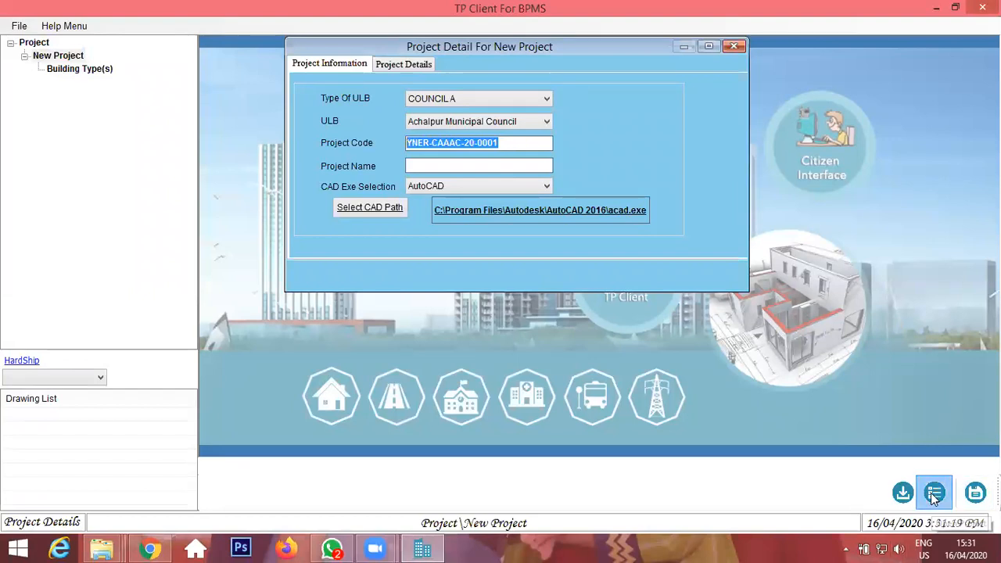
pyautogui.click(934, 494)
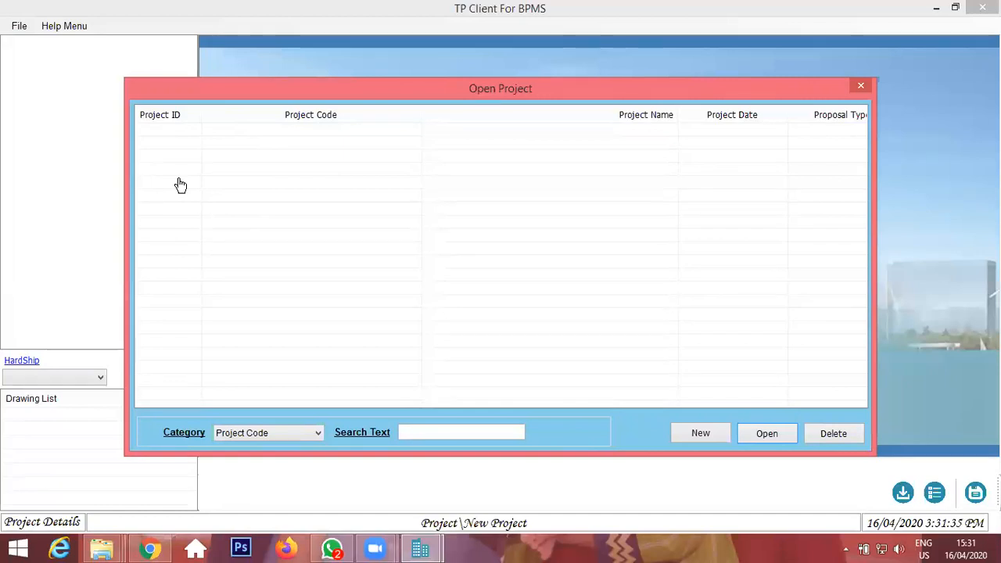
pyautogui.click(862, 86)
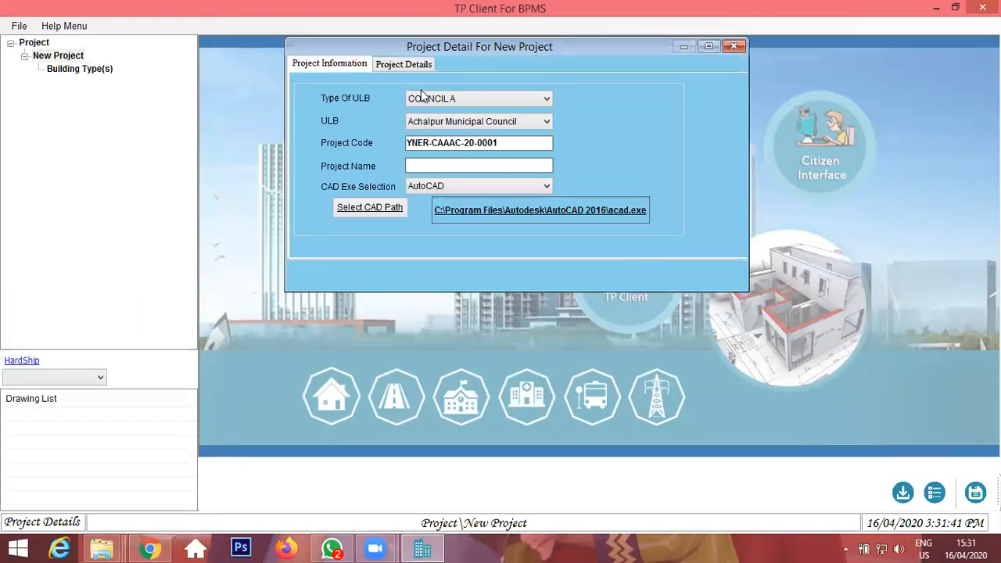
# Review the Type of ULB and ULB options for the new project.
pyautogui.click(471, 100)
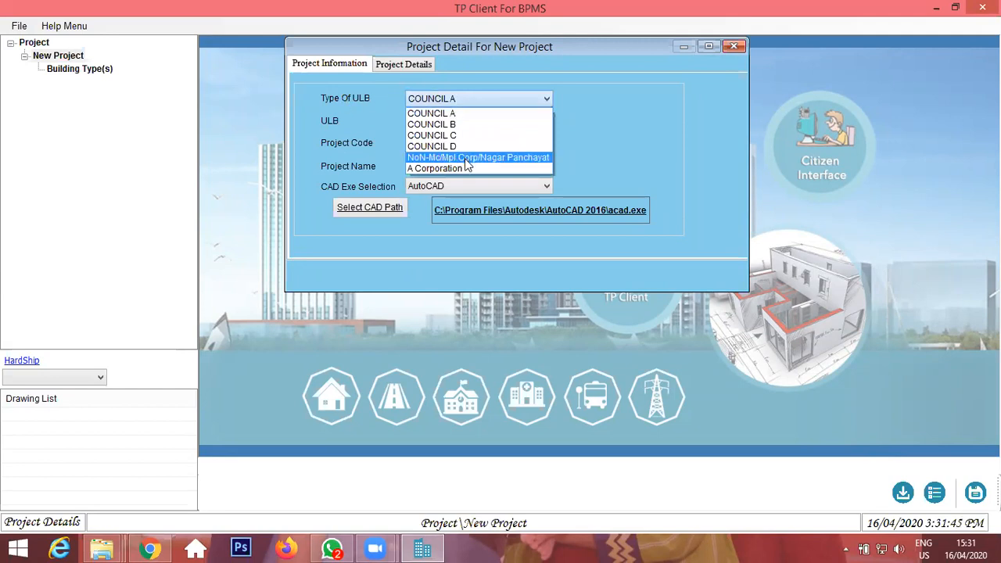
pyautogui.click(374, 116)
pyautogui.click(491, 99)
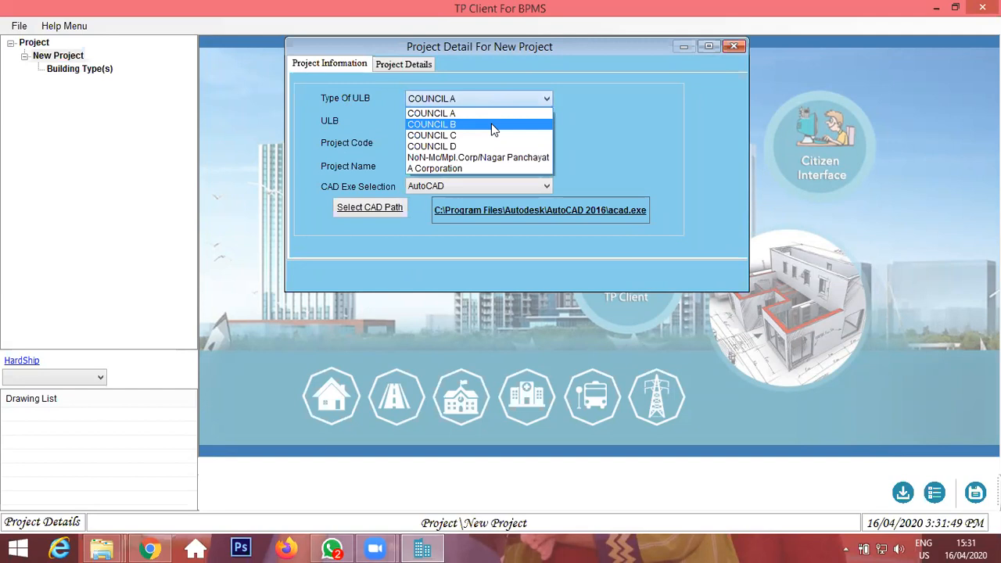
pyautogui.click(476, 112)
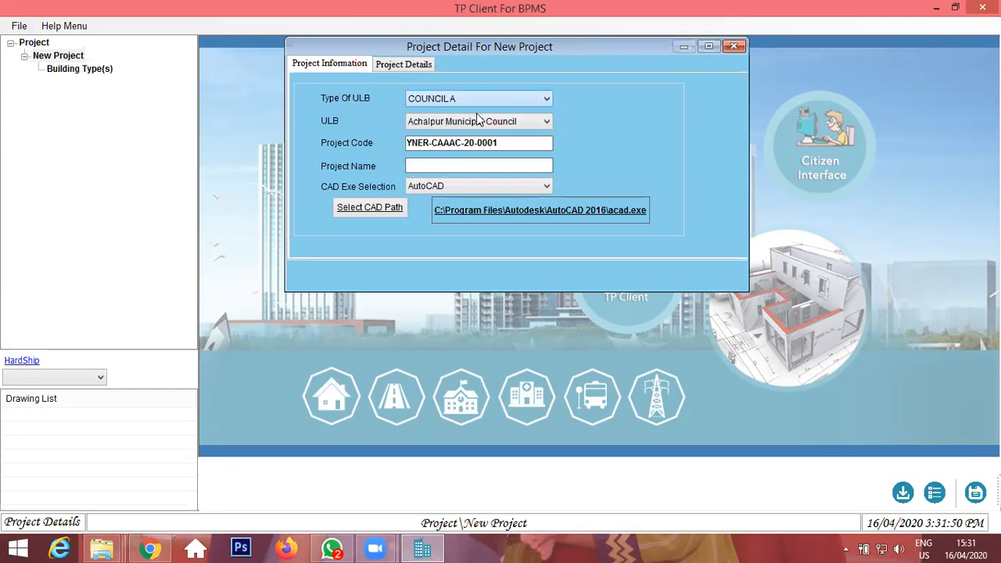
pyautogui.click(479, 121)
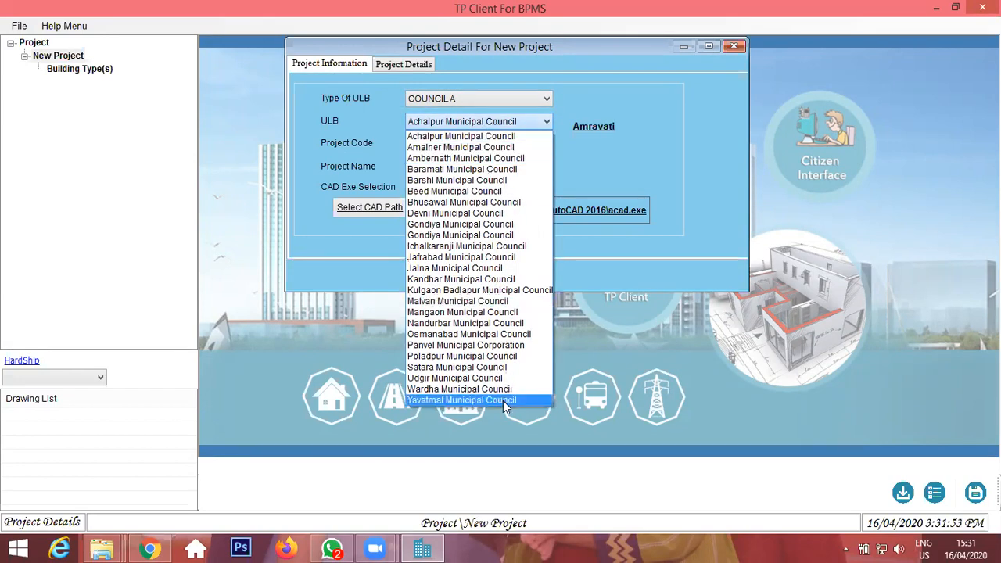
pyautogui.click(458, 136)
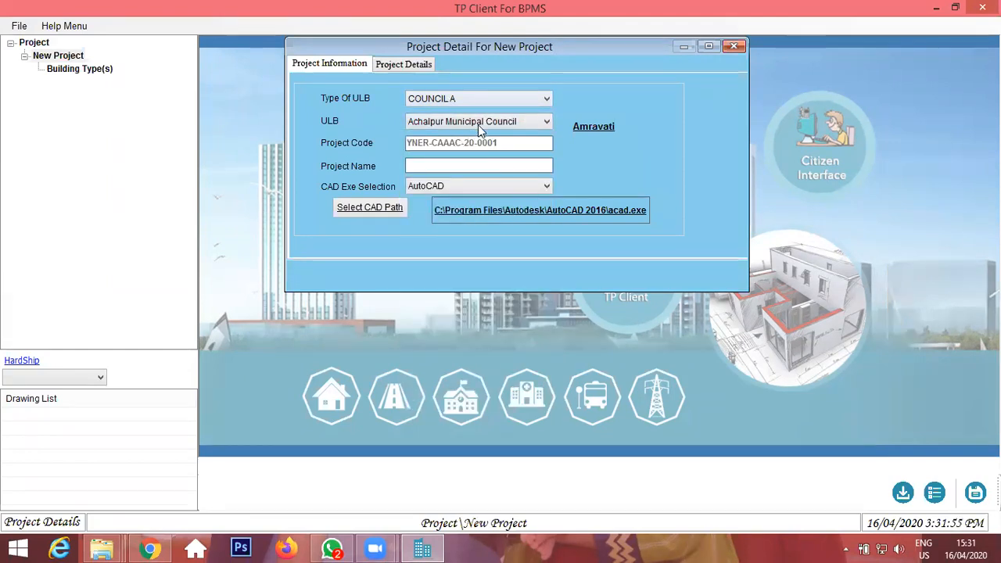
# Set the Type of ULB to COUNCIL D and the ULB to Aurangabad Municipal Corporation.
pyautogui.click(488, 102)
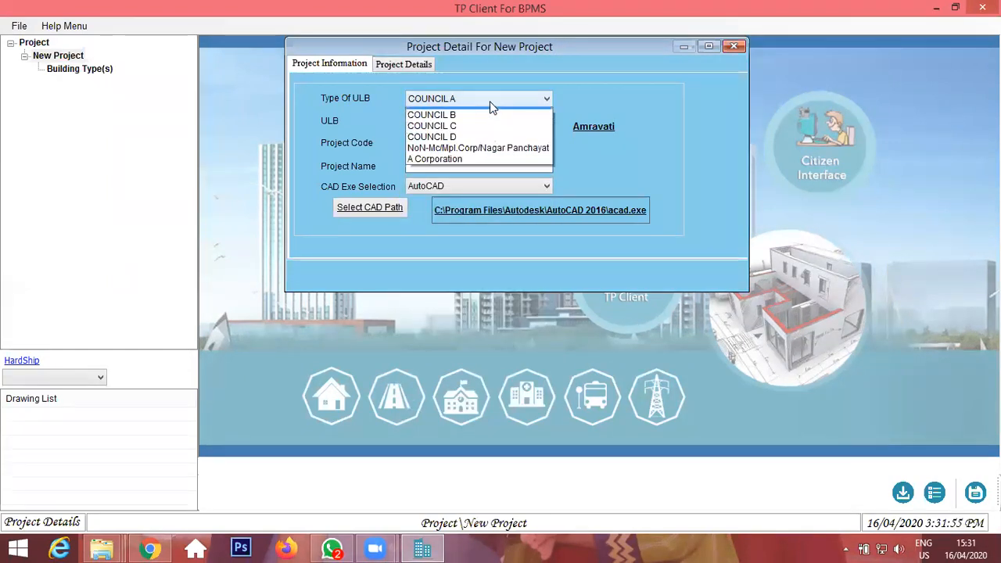
pyautogui.click(487, 148)
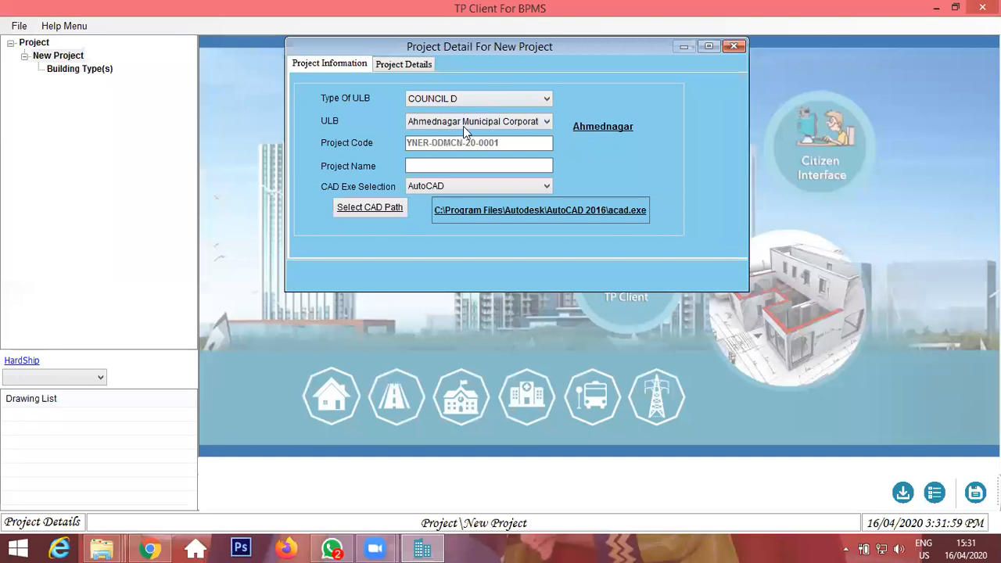
pyautogui.click(462, 126)
pyautogui.click(464, 169)
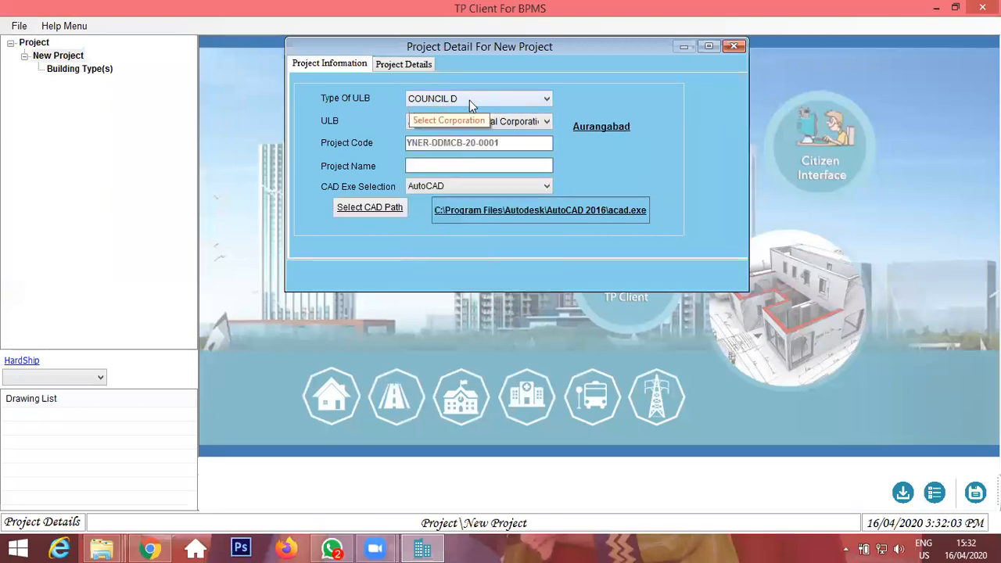
pyautogui.click(504, 119)
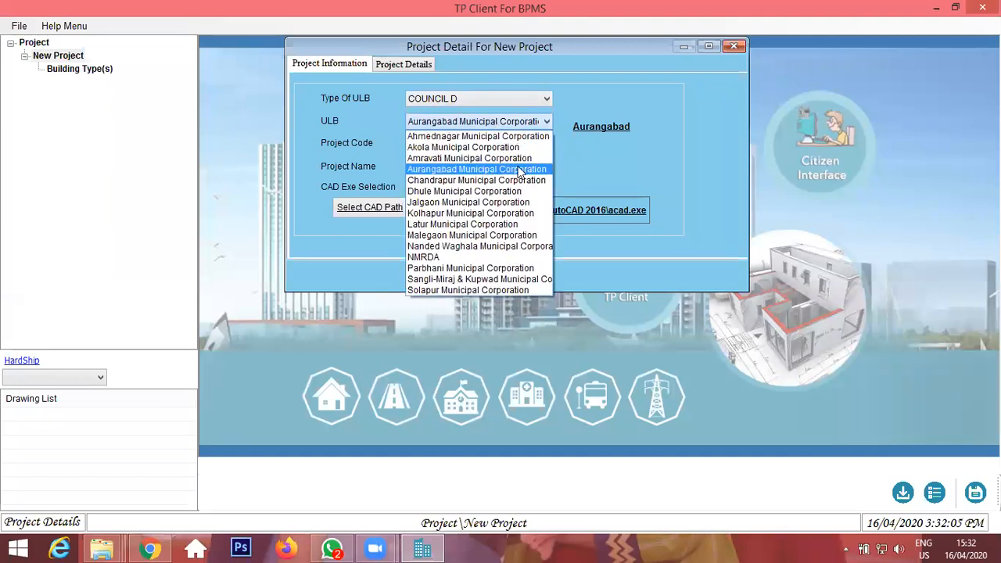
pyautogui.click(528, 170)
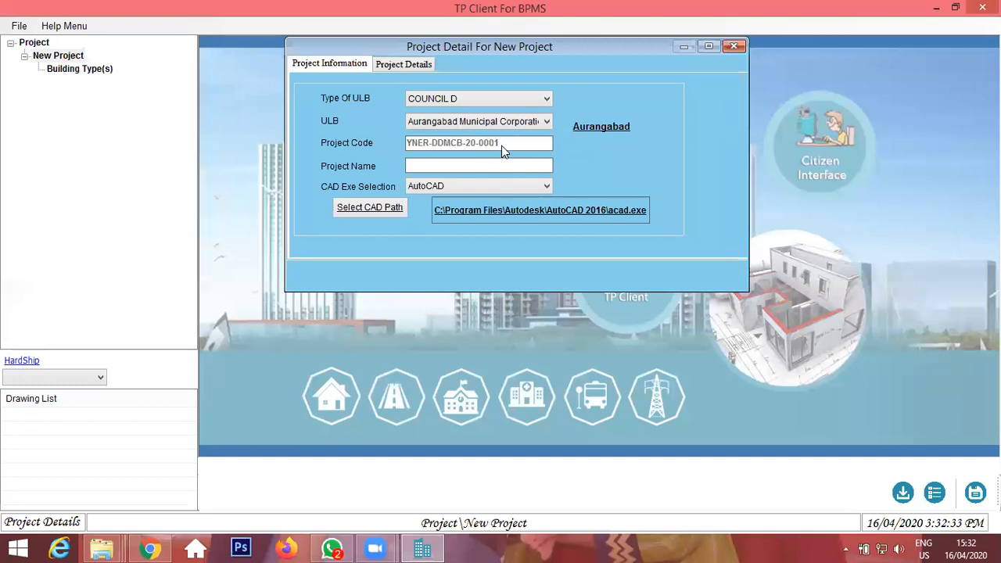
# Enter a project name made of the user's first name followed by 'for demo'.
pyautogui.click(449, 165)
pyautogui.write('harish')
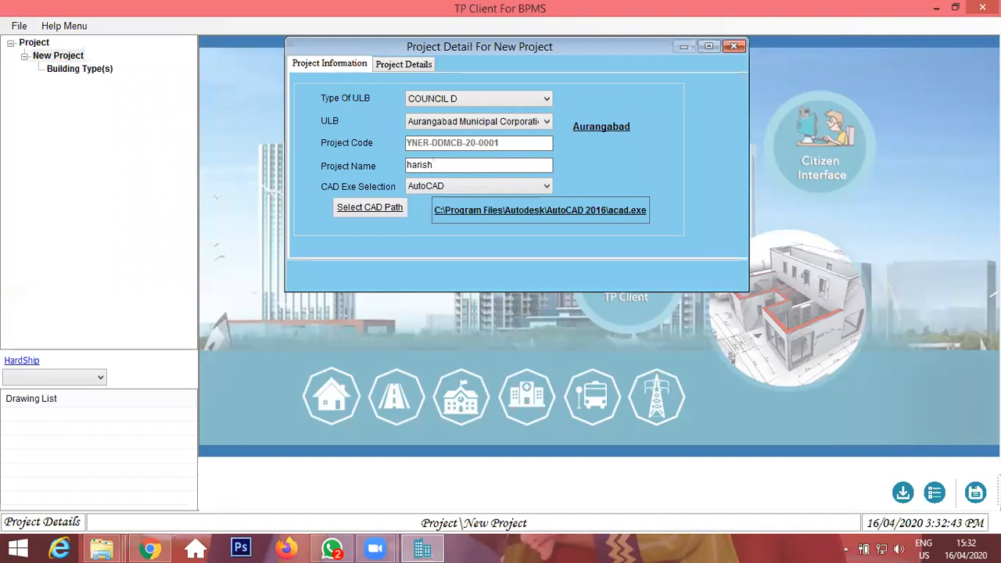
pyautogui.write(' for demo')
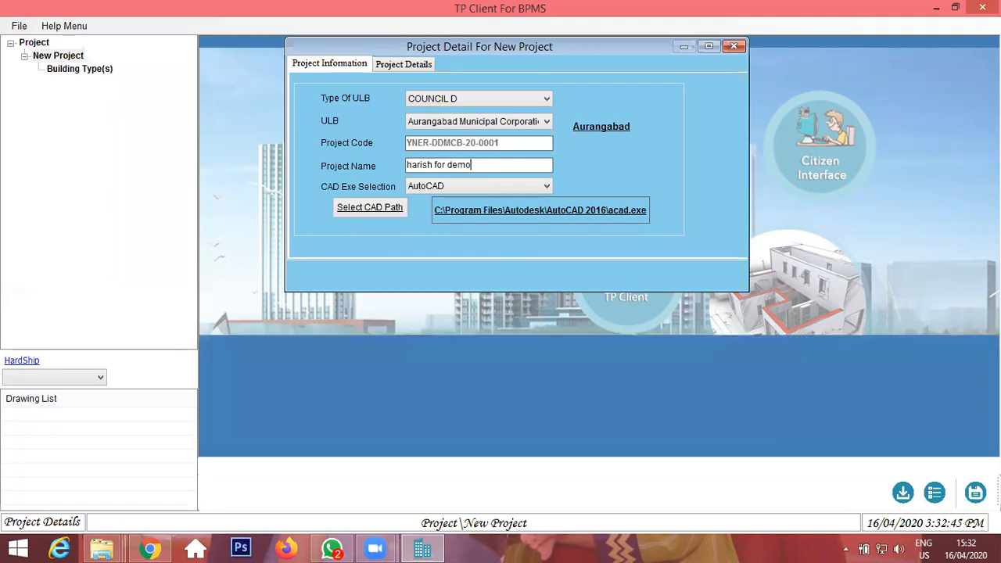
pyautogui.press('Tab')
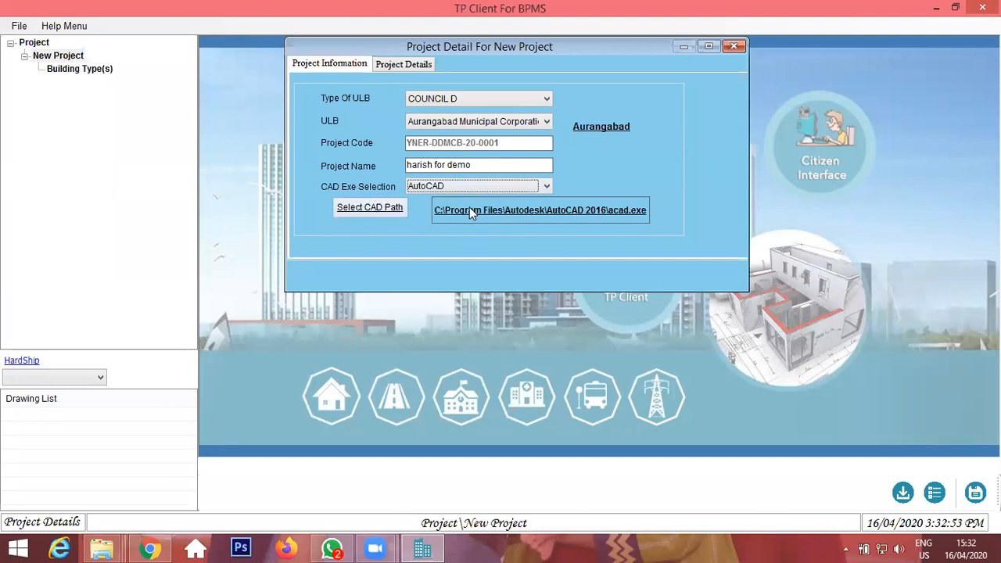
# Set the CAD path to acad.exe in Program Files\Autodesk\AutoCAD 2013.
pyautogui.click(370, 210)
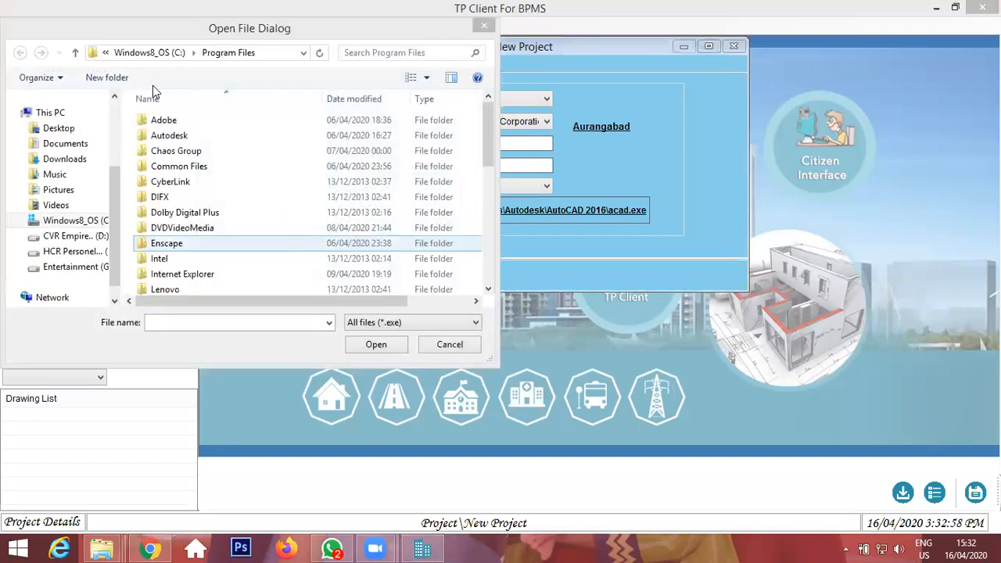
pyautogui.doubleClick(195, 137)
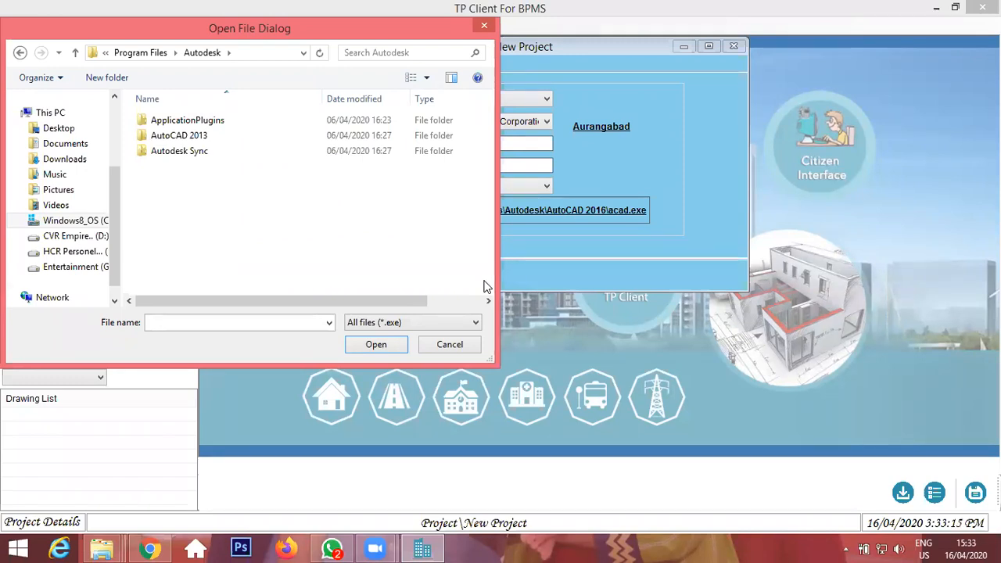
pyautogui.doubleClick(231, 139)
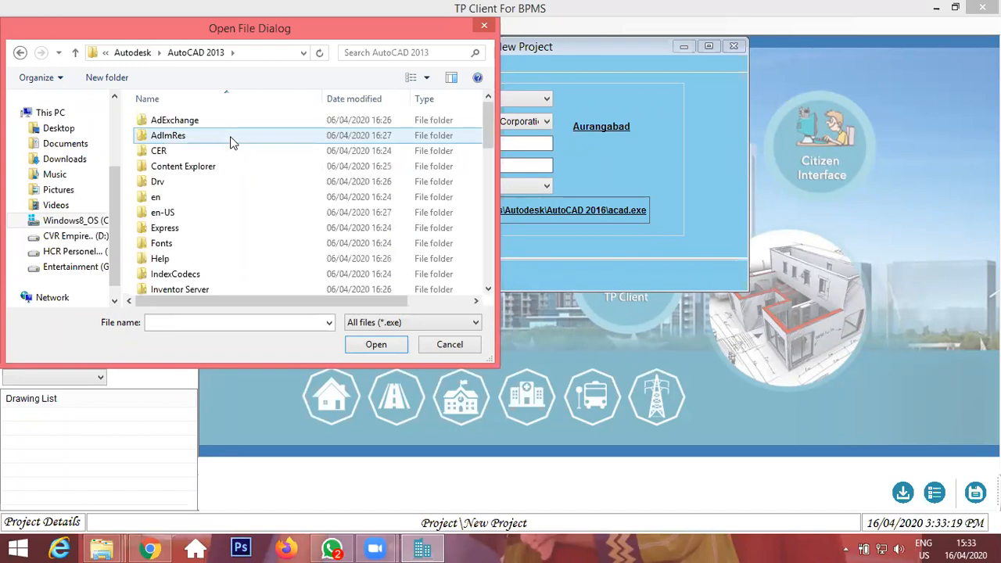
pyautogui.scroll(-3, 230, 142)
pyautogui.click(132, 54)
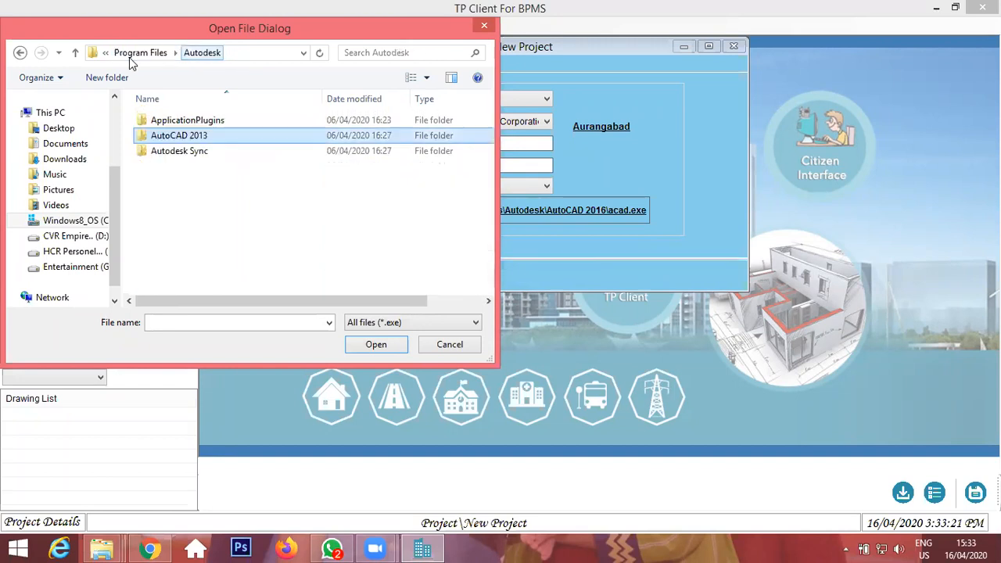
pyautogui.doubleClick(196, 137)
pyautogui.scroll(-12, 219, 210)
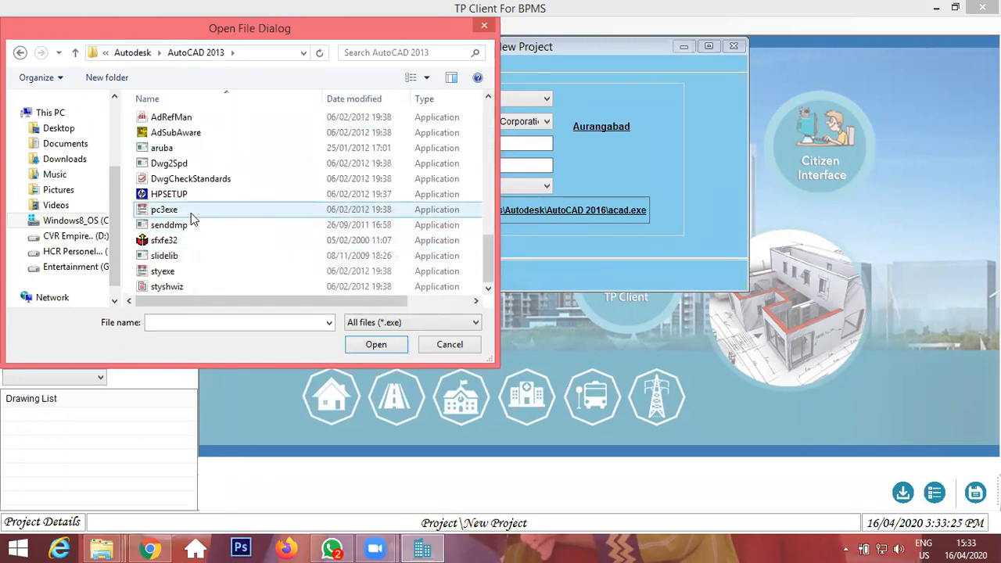
pyautogui.scroll(1, 190, 212)
pyautogui.scroll(4, 198, 144)
pyautogui.click(161, 176)
pyautogui.click(370, 344)
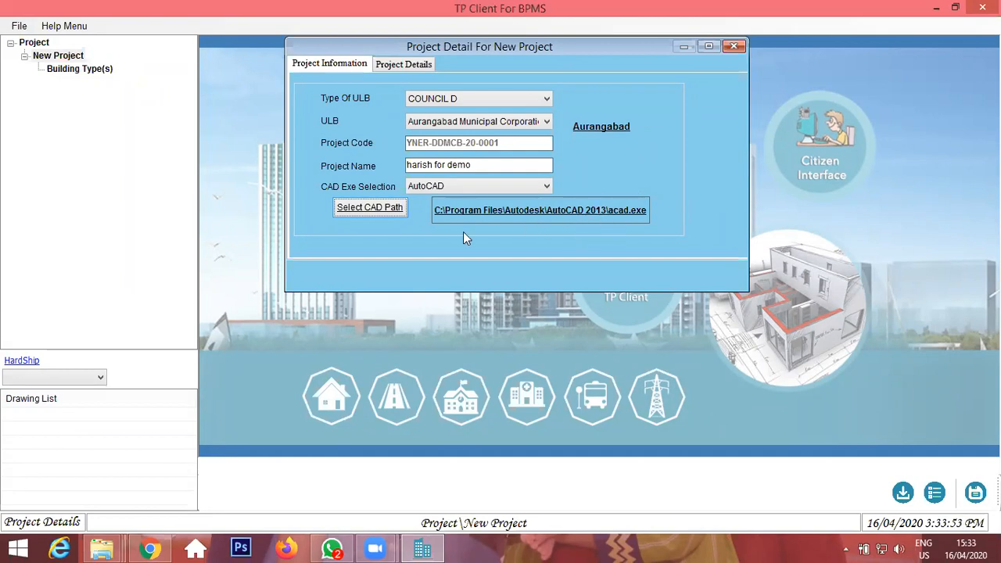
# Save the new project before opening its details.
pyautogui.click(398, 66)
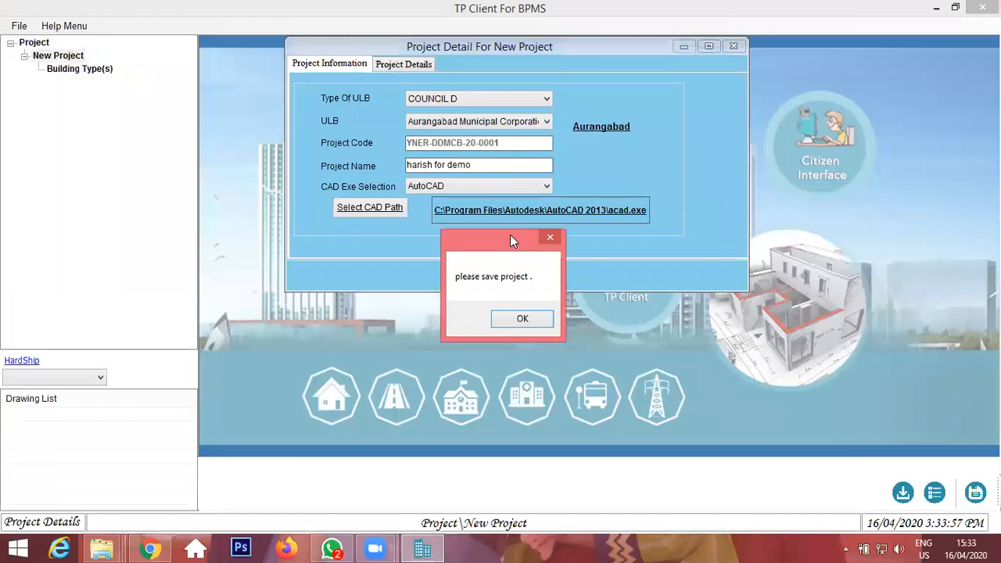
pyautogui.click(522, 319)
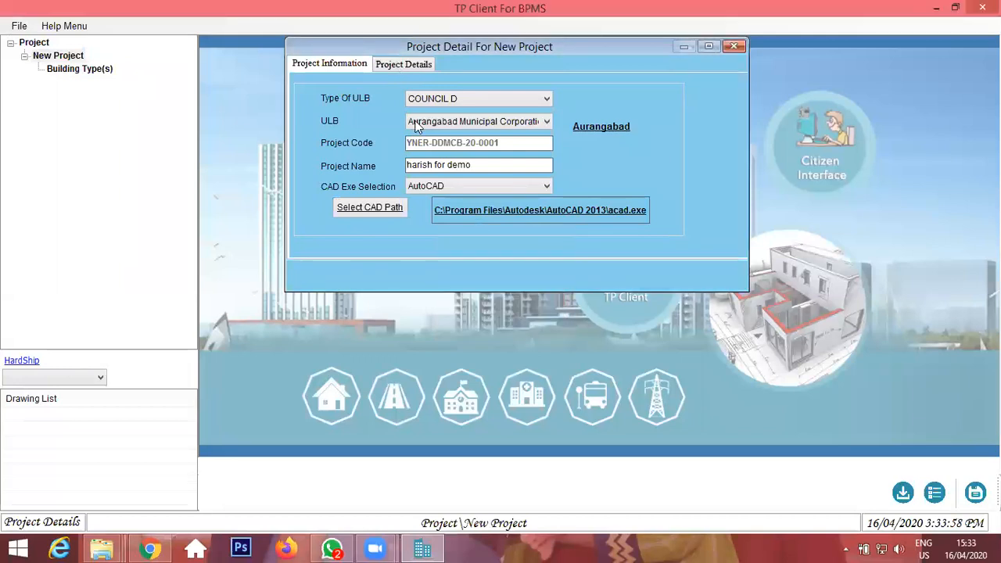
pyautogui.click(974, 504)
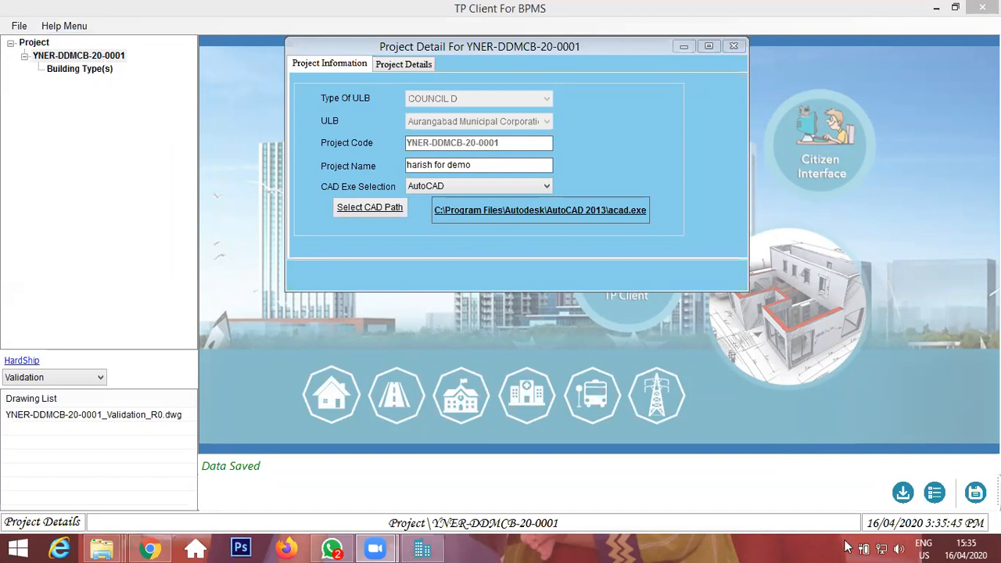
# Reopen the saved project from the project list and check the open-project list again.
pyautogui.click(942, 494)
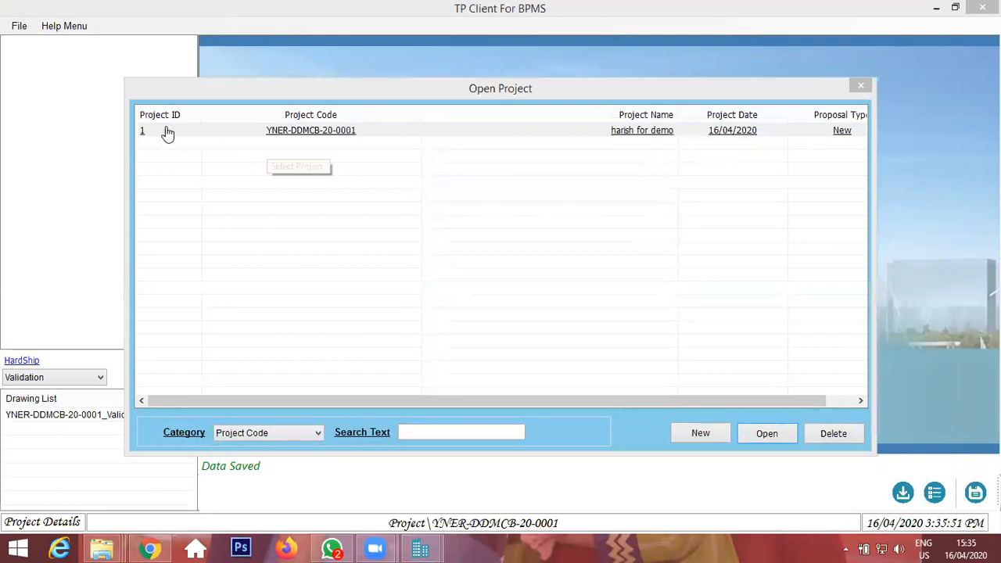
pyautogui.doubleClick(328, 131)
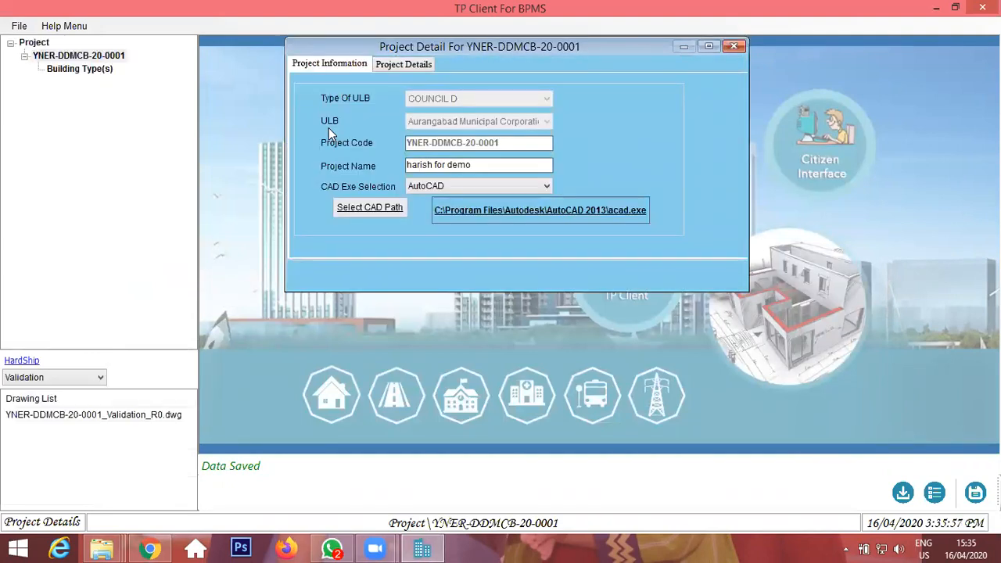
pyautogui.click(938, 496)
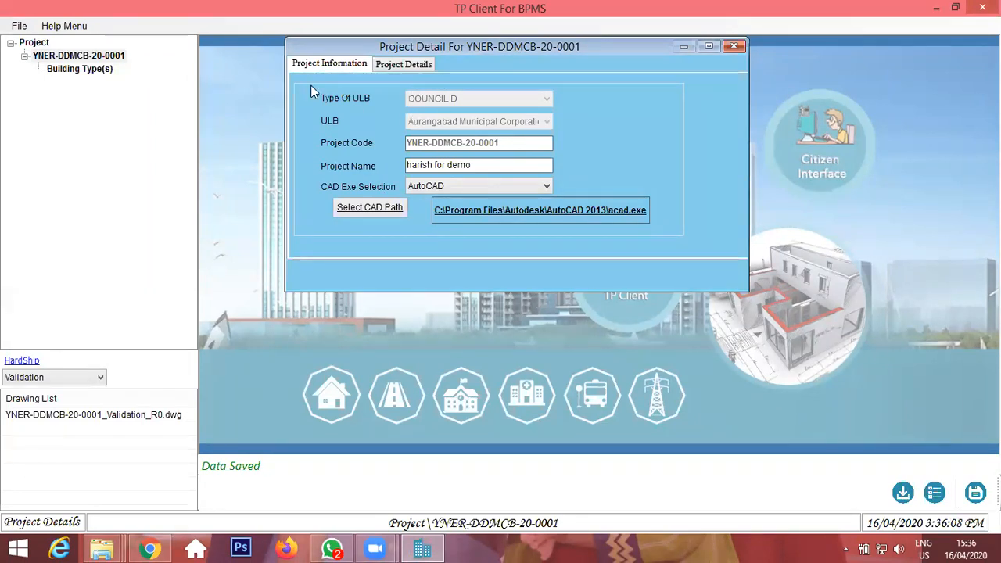
# Open the project's details and set the Project Type to Building Development.
pyautogui.click(403, 64)
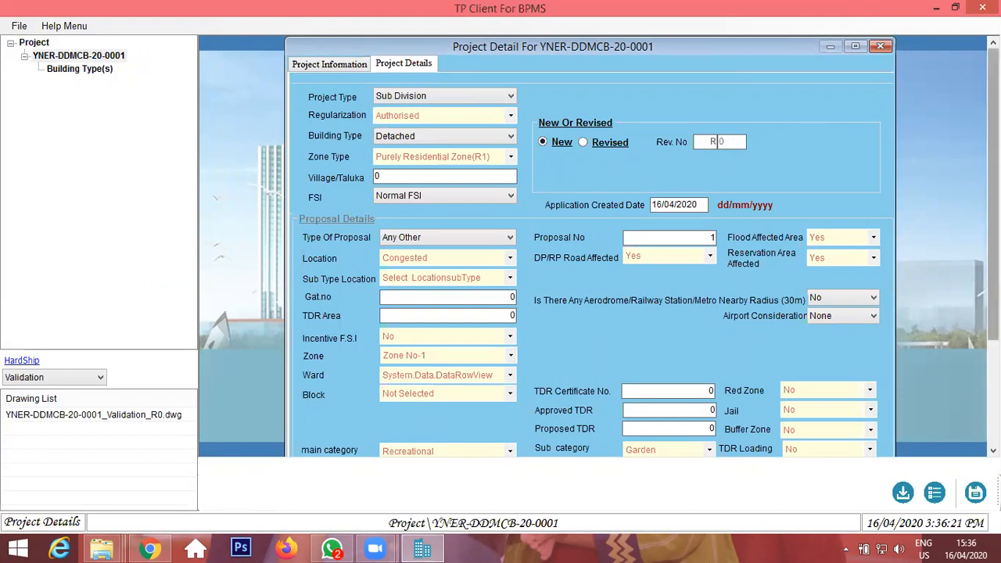
pyautogui.click(470, 97)
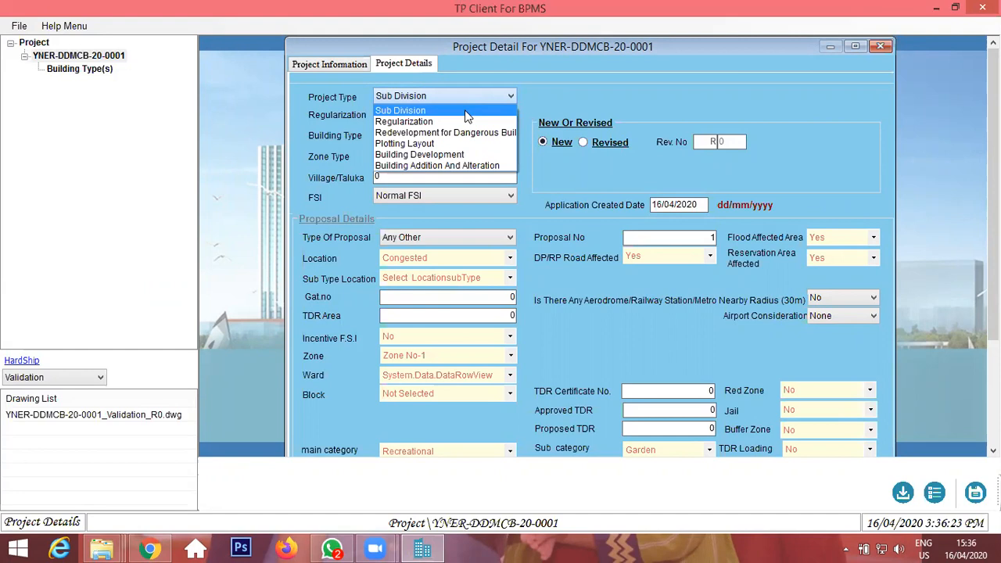
pyautogui.click(438, 154)
pyautogui.click(394, 98)
pyautogui.click(444, 154)
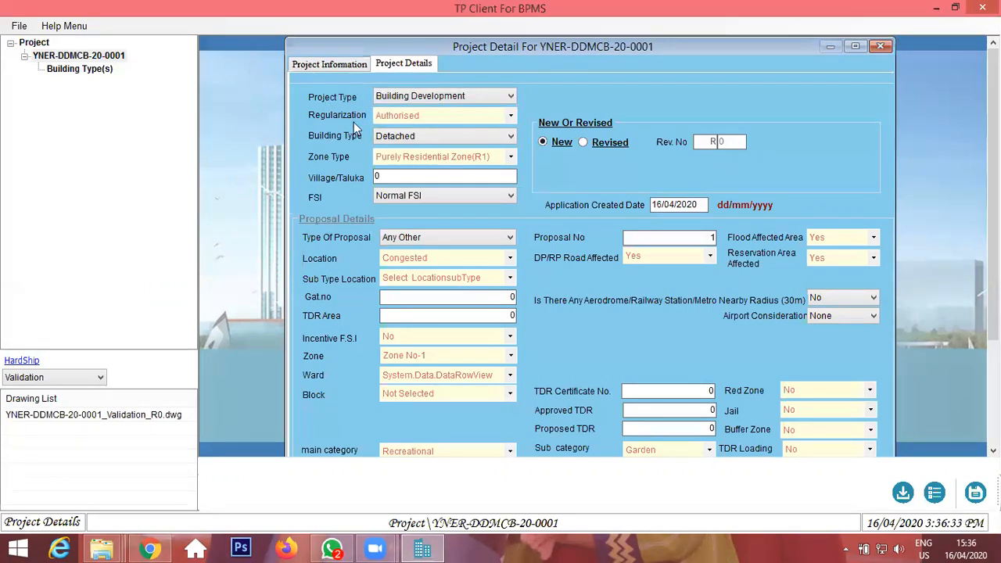
# Keep Regularization as Authorised and set the Building Type to LIG.
pyautogui.click(439, 119)
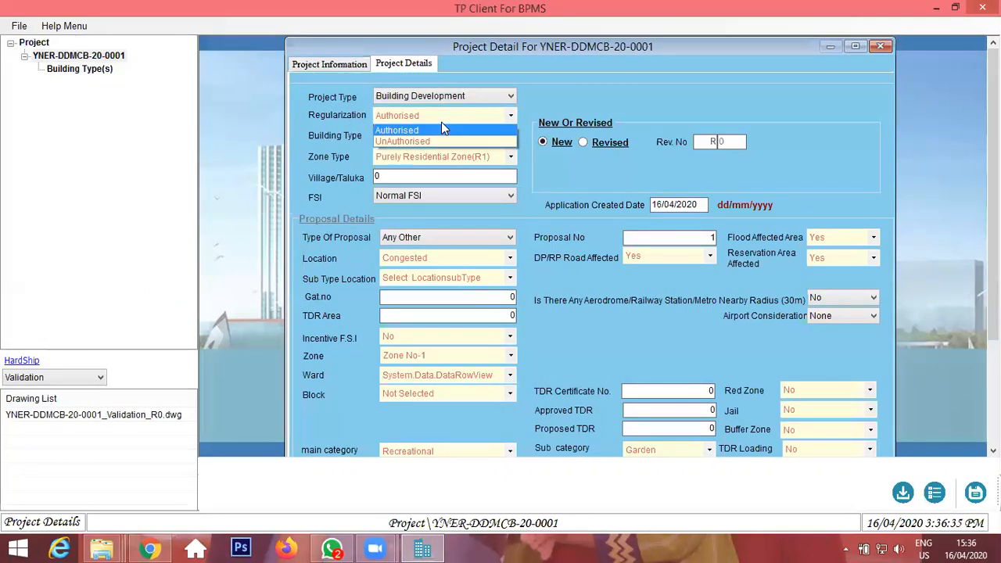
pyautogui.click(437, 120)
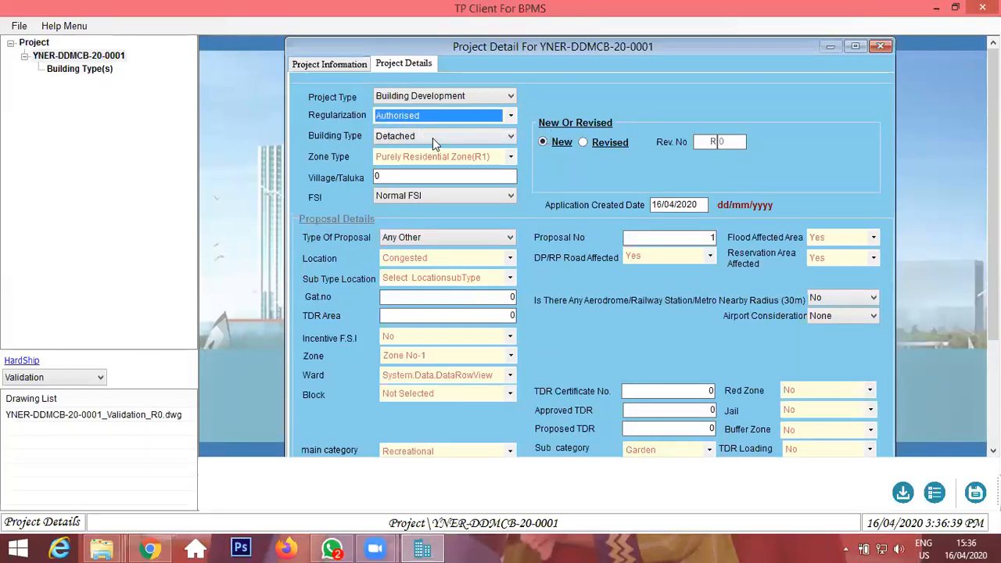
pyautogui.click(432, 137)
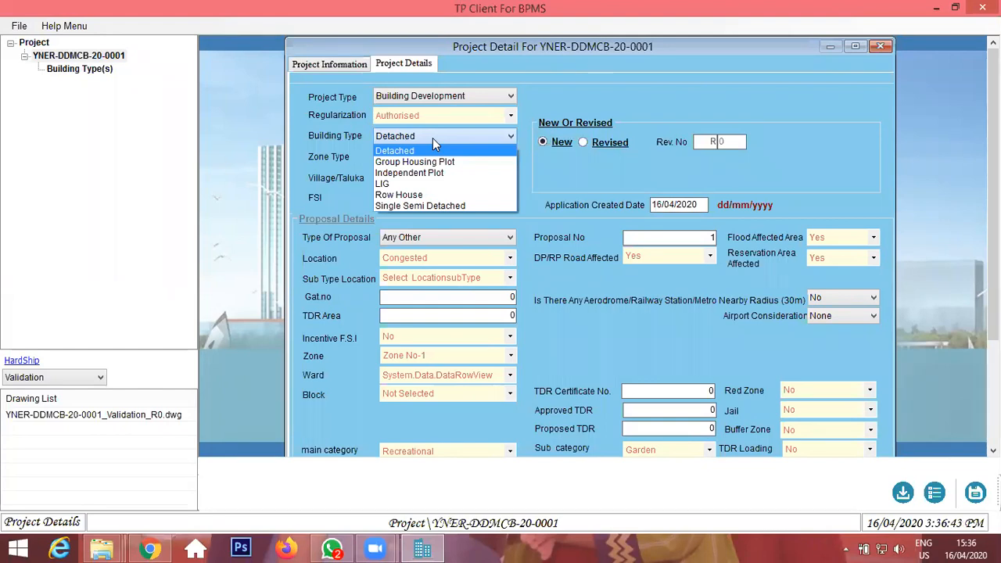
pyautogui.click(416, 183)
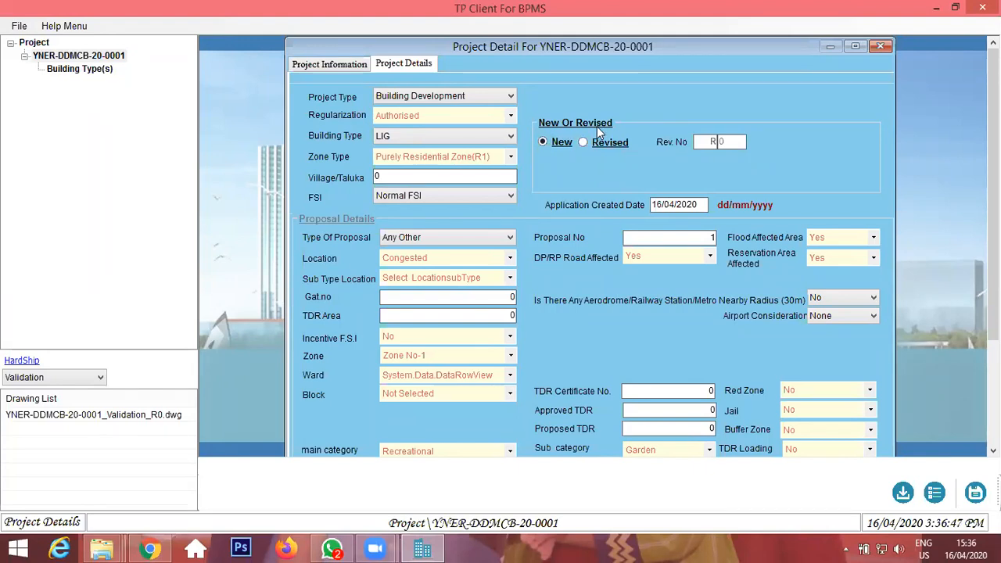
# Keep Zone Type as Purely Residential Zone(R1) and enter AURANGABAD as the Village/Taluka.
pyautogui.click(419, 154)
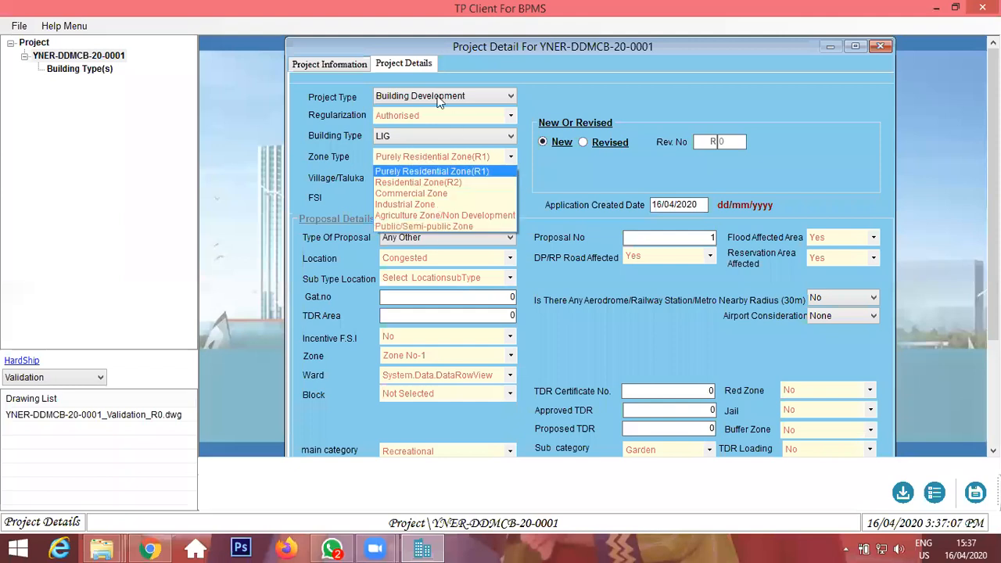
pyautogui.click(418, 171)
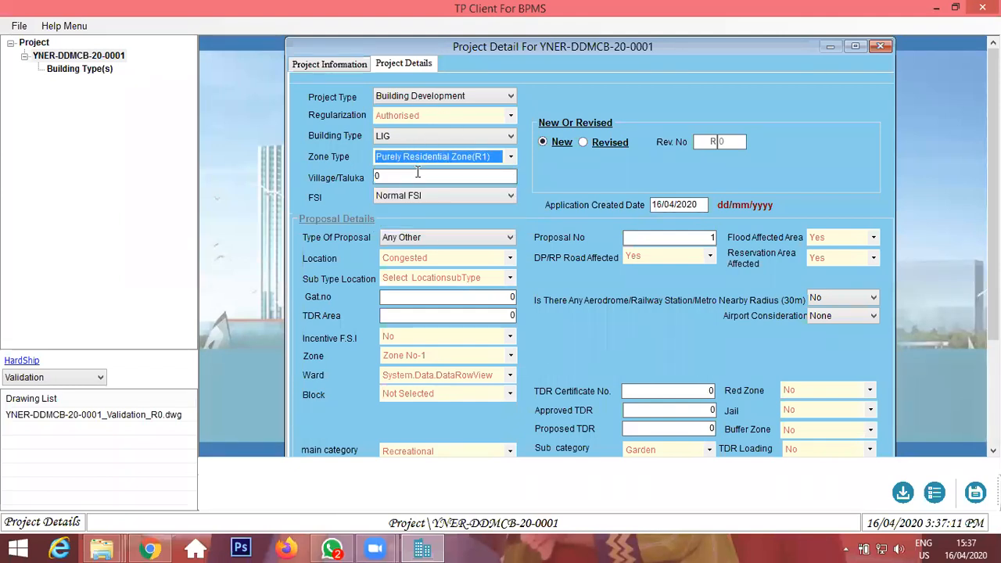
pyautogui.press('Tab')
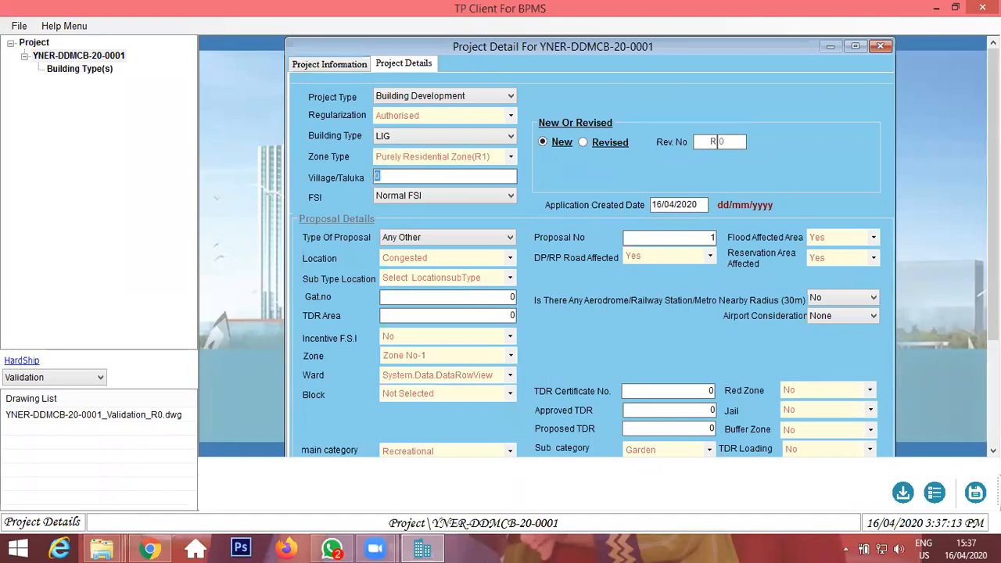
pyautogui.write('aa')
pyautogui.press('BackSpace')
pyautogui.press('BackSpace')
pyautogui.write('AURANGABAD')
pyautogui.press('Tab')
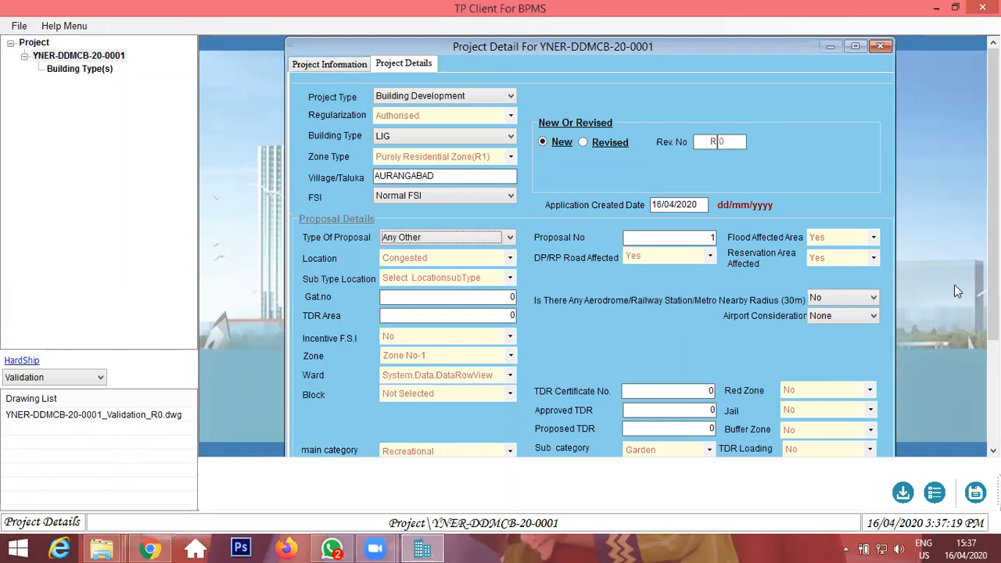
# Keep FSI as Normal FSI and set the Type of Proposal to Residential.
pyautogui.click(467, 196)
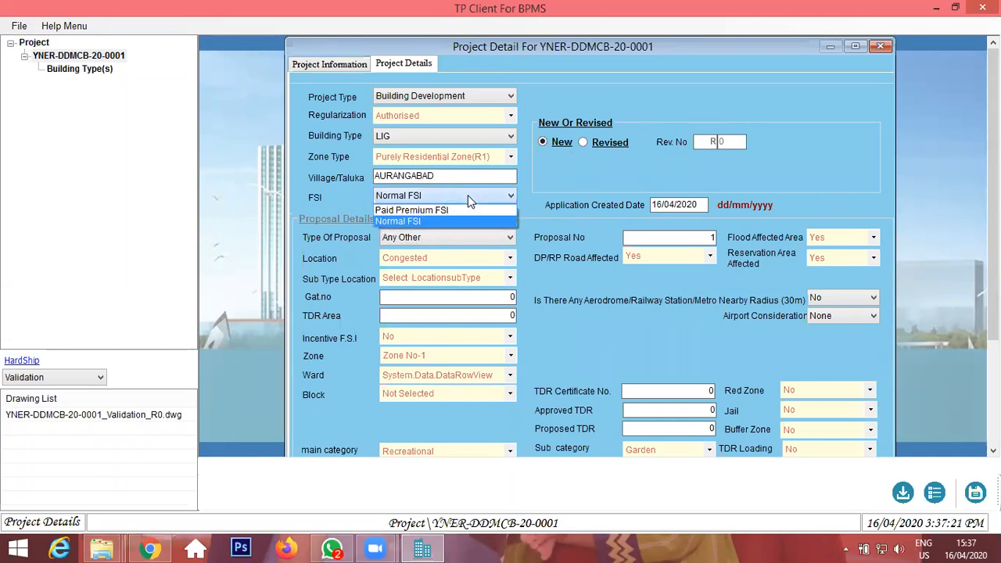
pyautogui.click(467, 195)
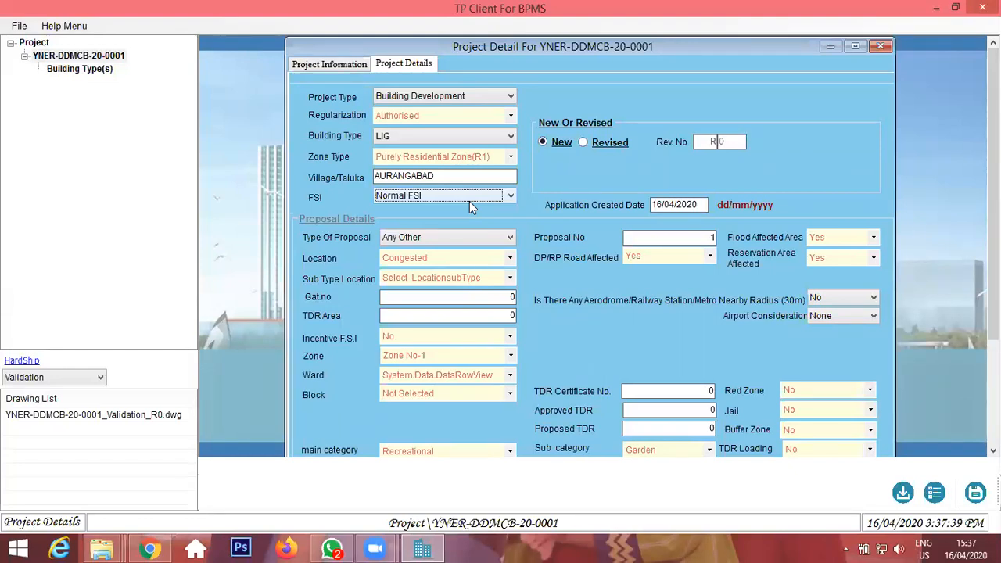
pyautogui.click(400, 239)
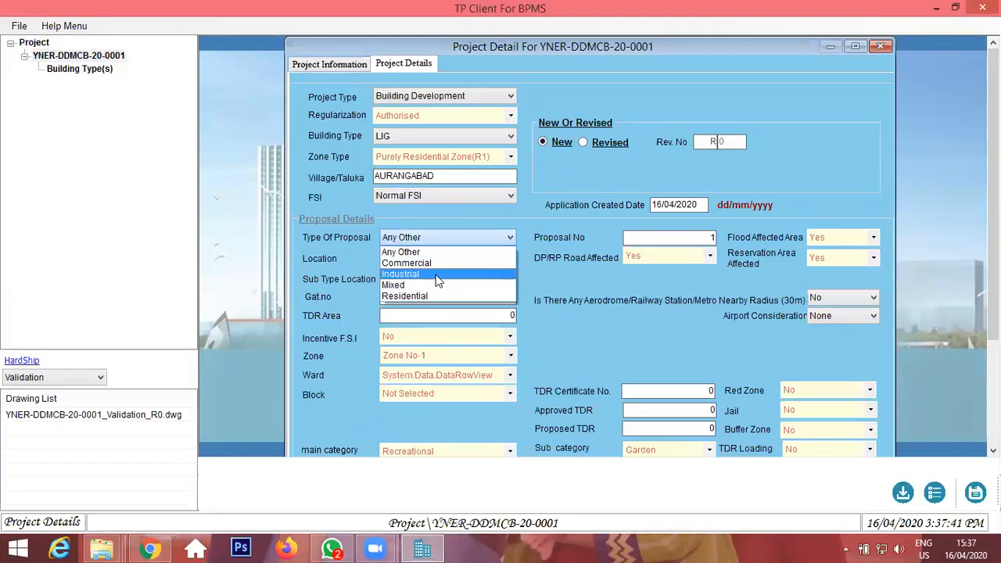
pyautogui.click(405, 295)
# Set the Location to Non Congested and the Sub Type Location to Gunthewari.
pyautogui.click(463, 255)
pyautogui.click(466, 285)
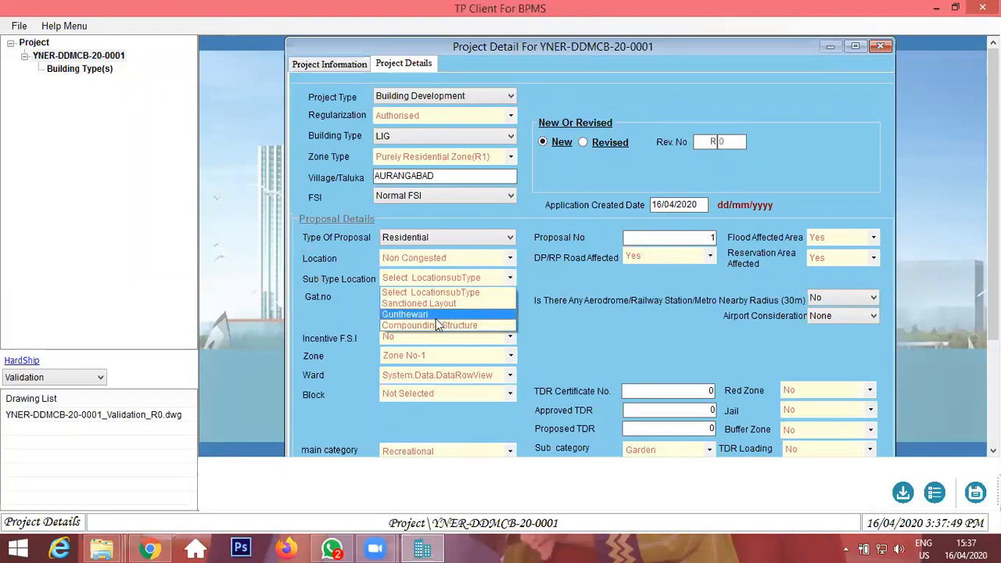
pyautogui.click(439, 324)
pyautogui.click(437, 279)
pyautogui.click(441, 289)
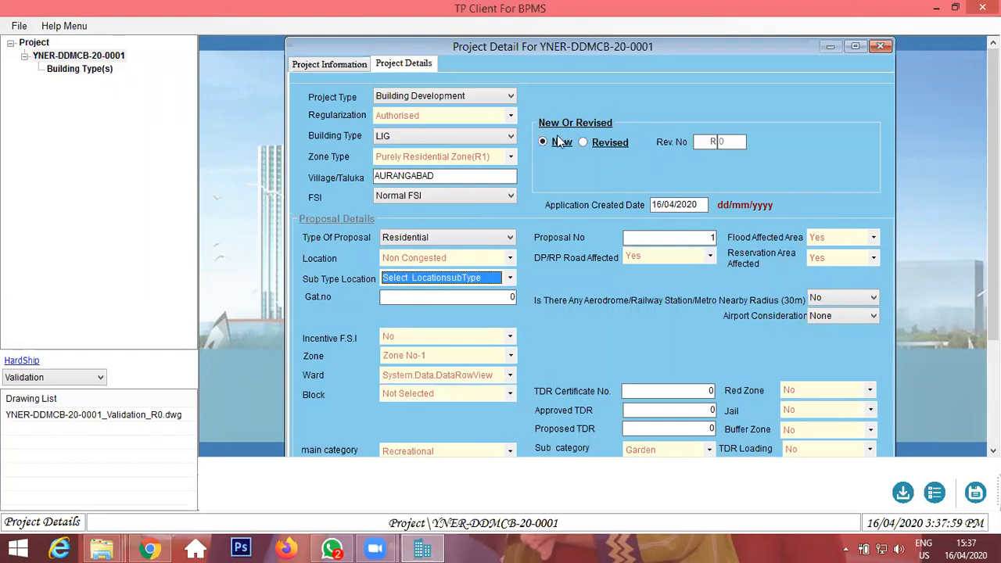
# Set Flood Affected Area, DP/RP Road Affected and Reservation Area Affected all to No.
pyautogui.scroll(-1, 693, 209)
pyautogui.scroll(-1, 833, 193)
pyautogui.click(845, 237)
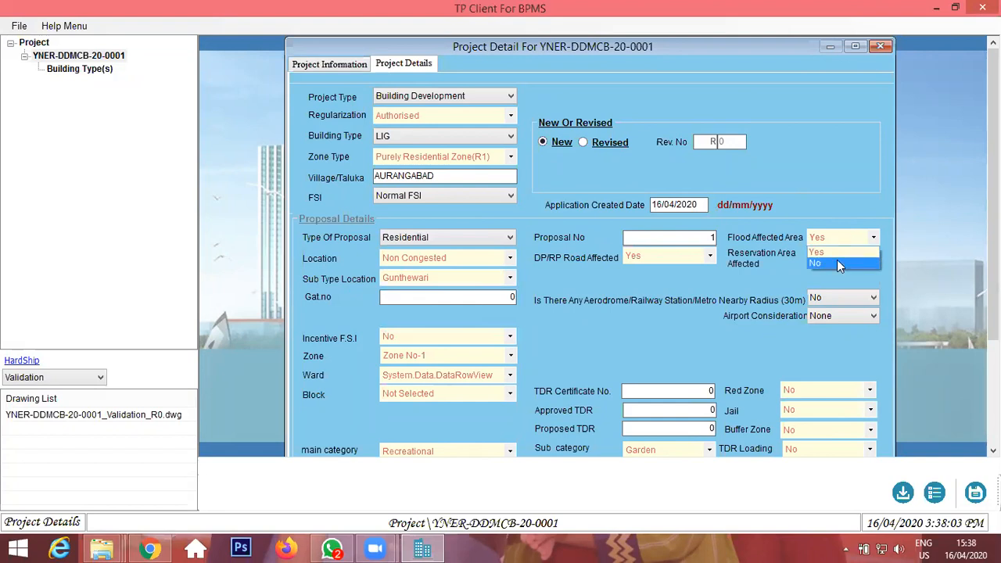
pyautogui.click(836, 259)
pyautogui.click(684, 256)
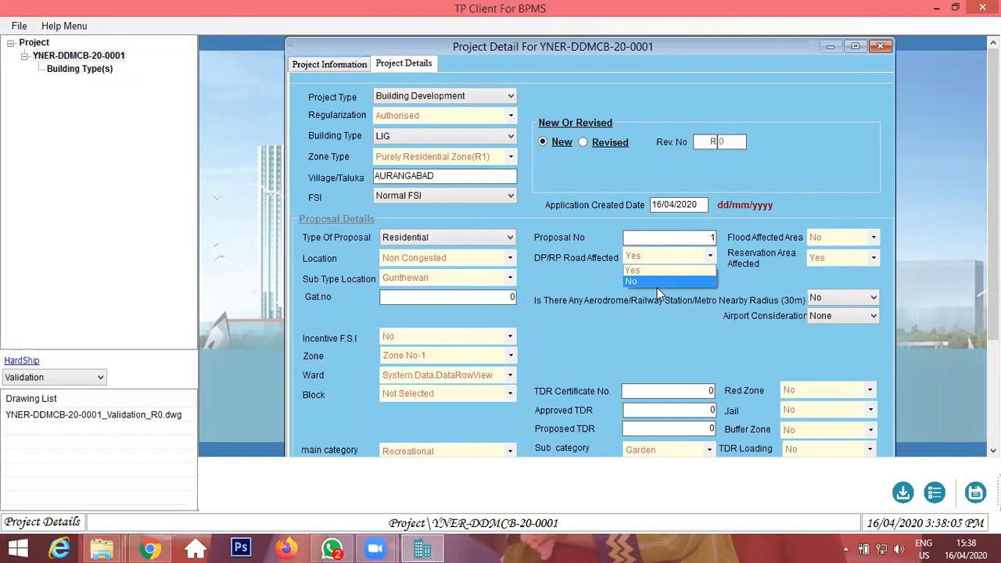
pyautogui.click(657, 282)
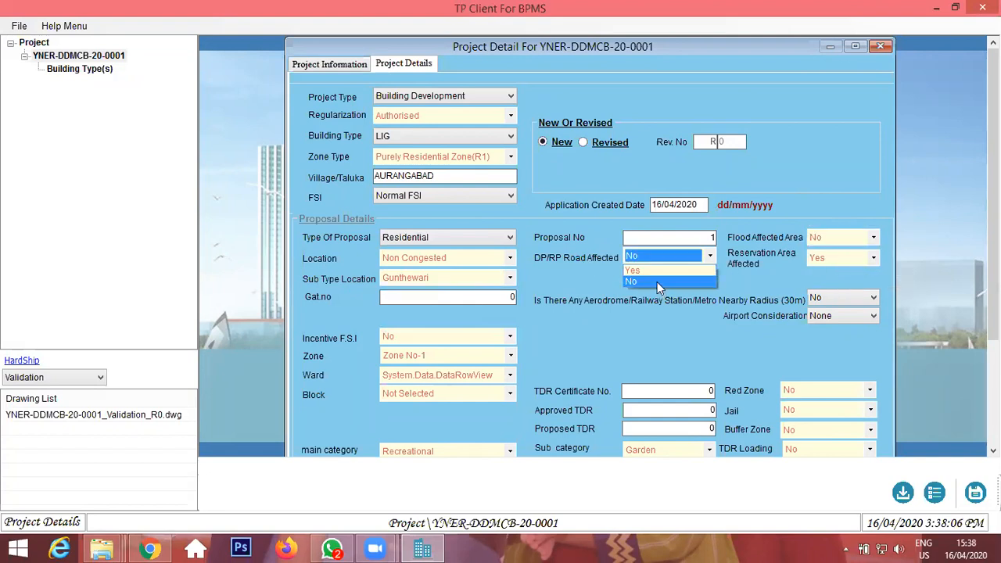
pyautogui.click(835, 258)
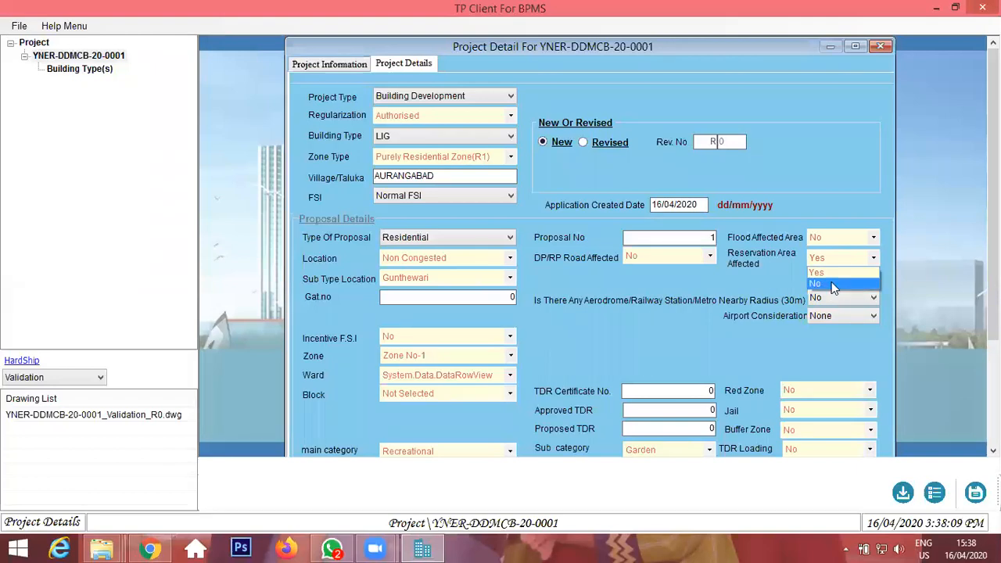
pyautogui.click(831, 283)
# Keep Incentive F.S.I as No and set the Zone to Zone No-6.
pyautogui.moveTo(992, 275); pyautogui.dragTo(992, 377)
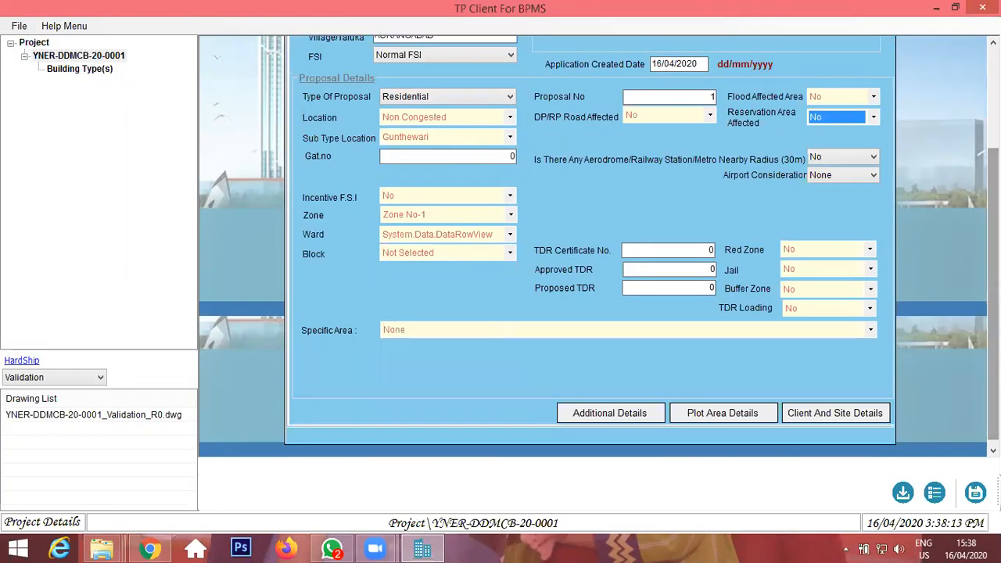
pyautogui.click(408, 196)
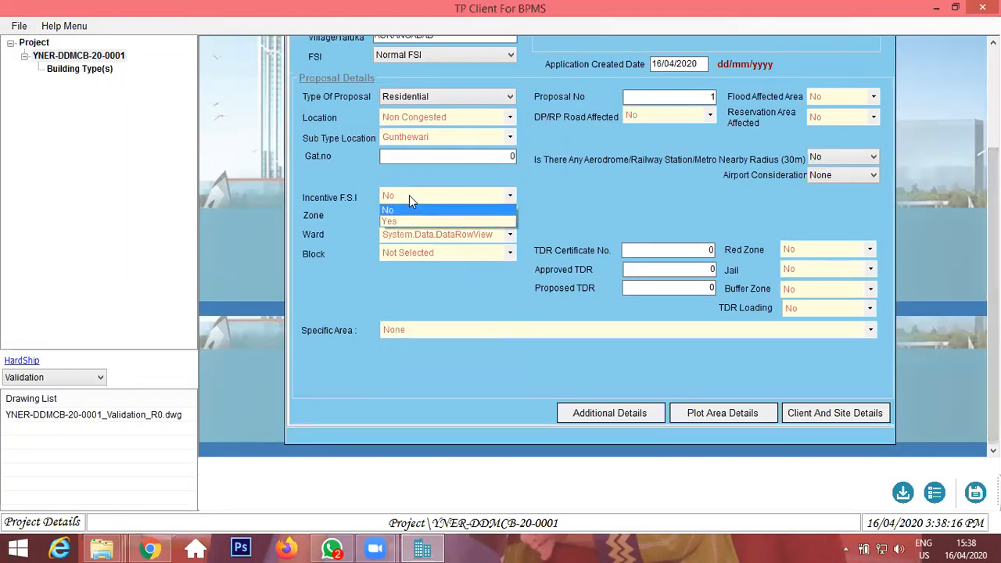
pyautogui.click(417, 211)
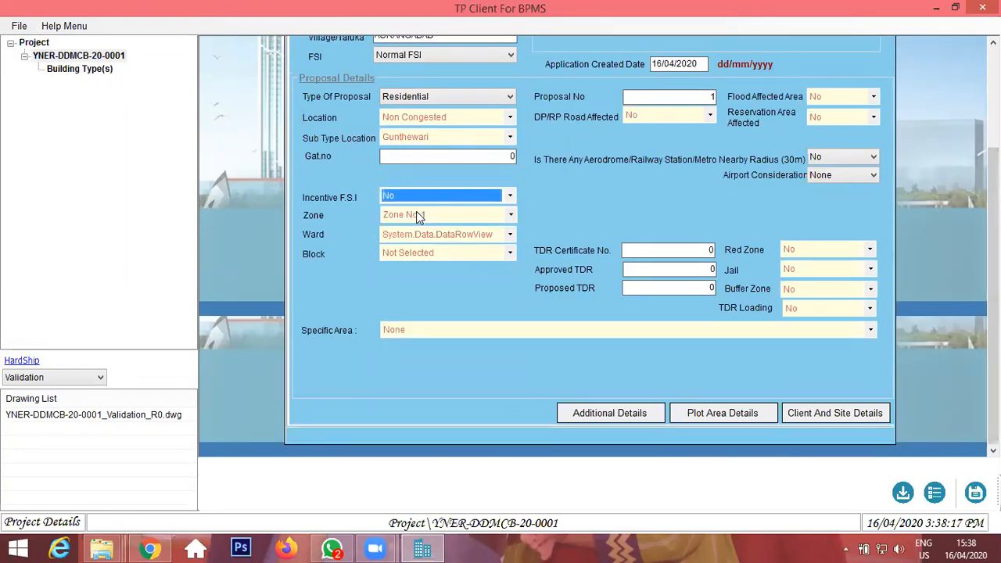
pyautogui.click(428, 222)
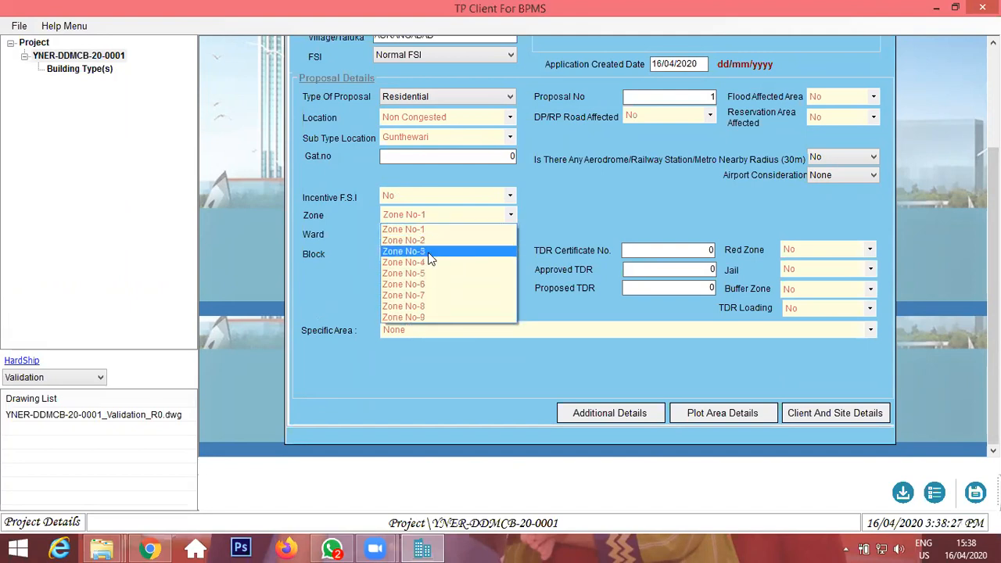
pyautogui.click(435, 285)
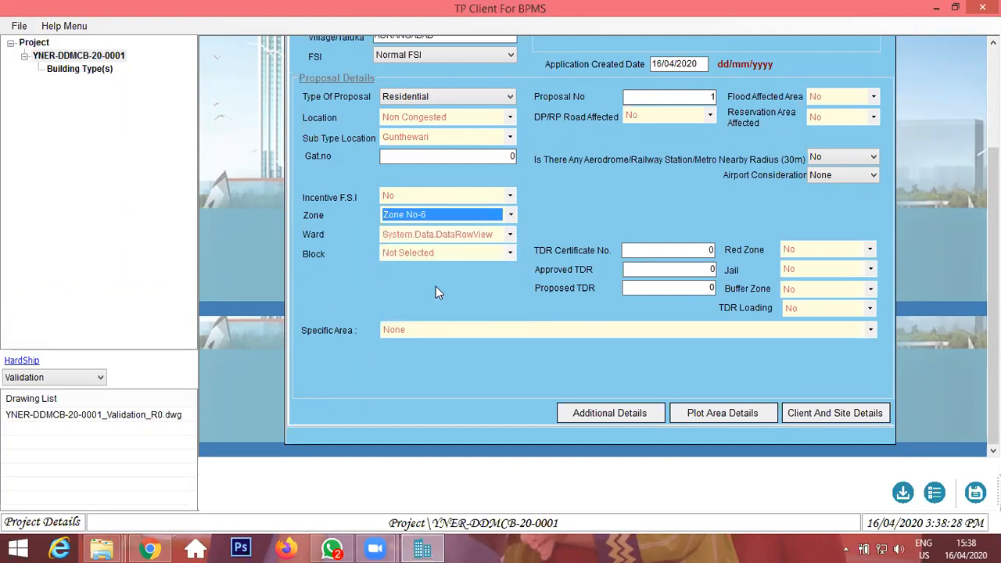
# Set the Ward to Ramnagar and the Block to Ramnagar, Prakash nagar.
pyautogui.click(441, 236)
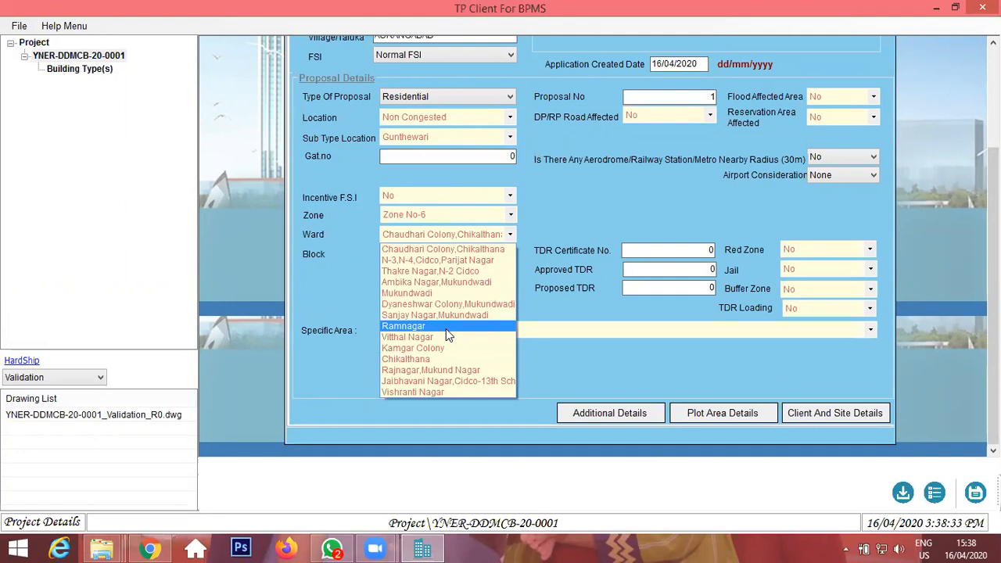
pyautogui.click(446, 337)
pyautogui.click(474, 234)
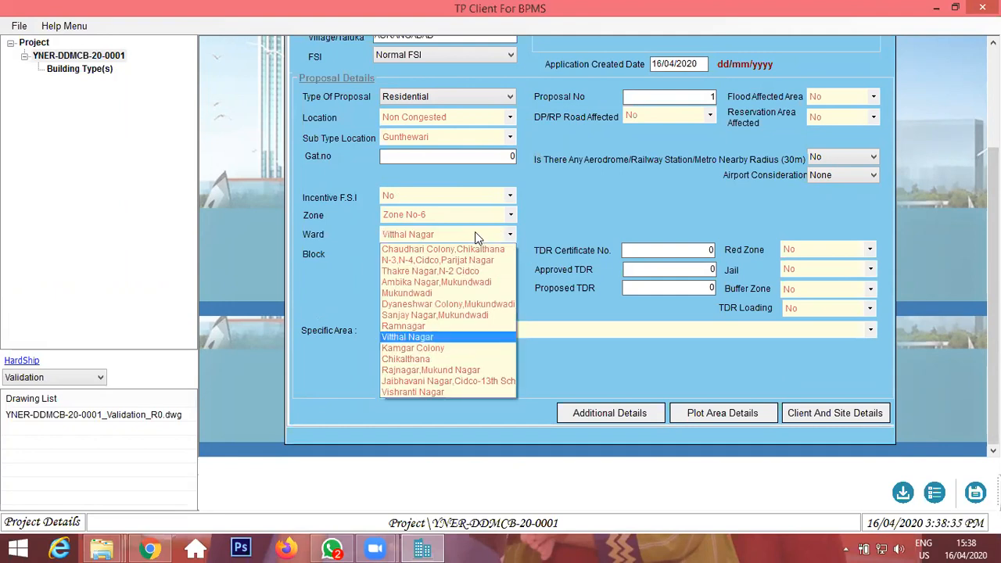
pyautogui.click(441, 327)
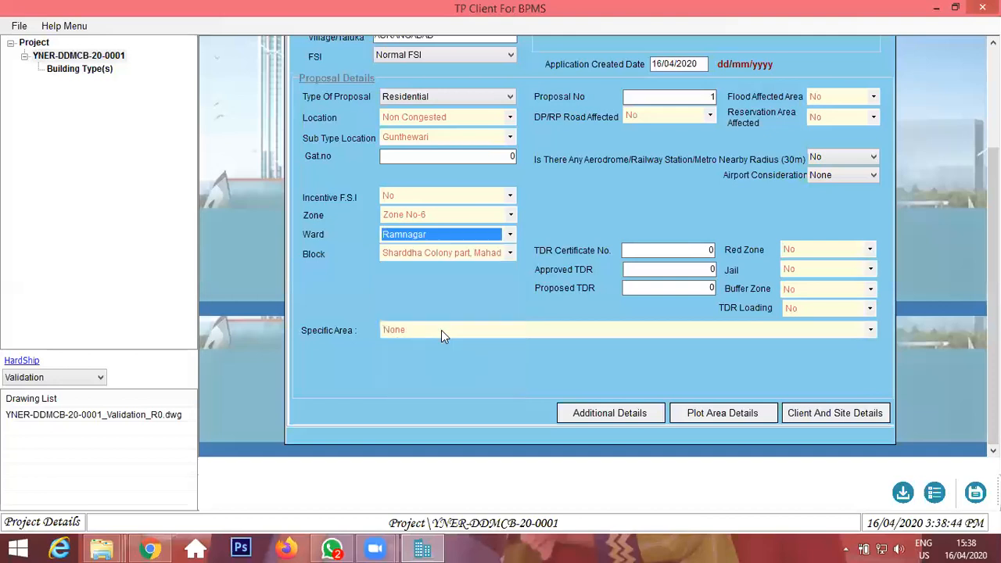
pyautogui.click(457, 258)
pyautogui.click(461, 270)
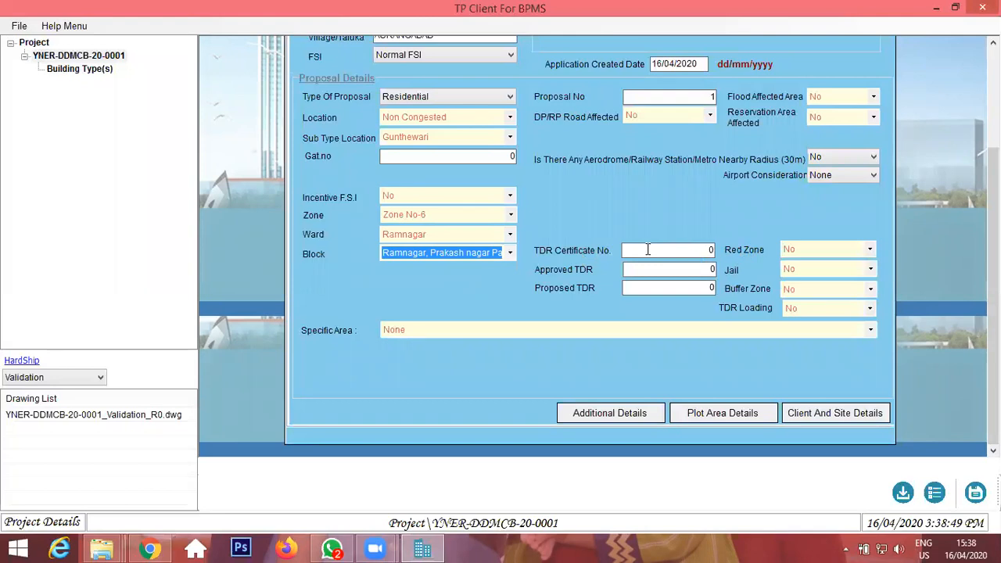
# Open Plot Area Details and set Number Of Plots to 1 with Final Plot Number 3.
pyautogui.press('Tab')
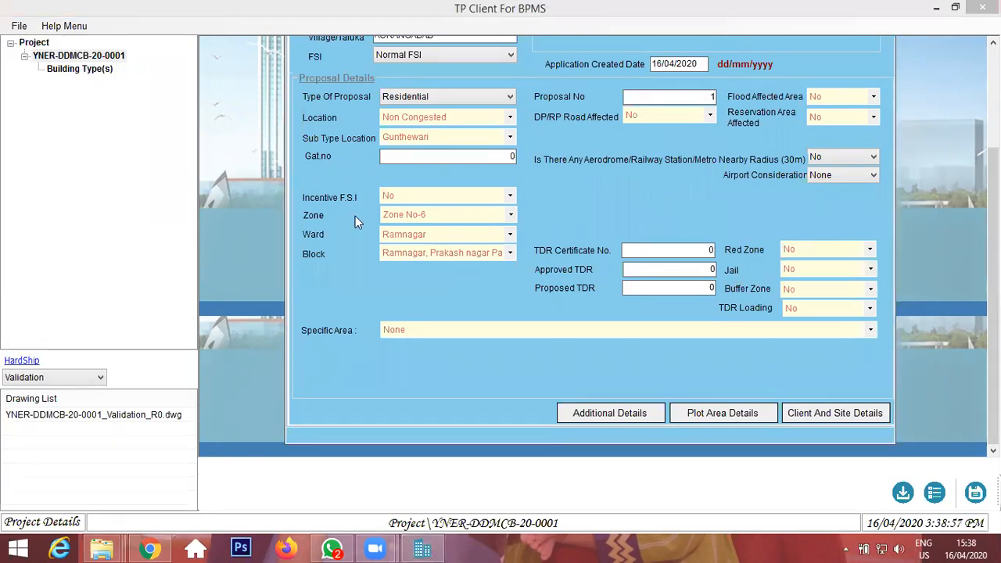
pyautogui.click(975, 492)
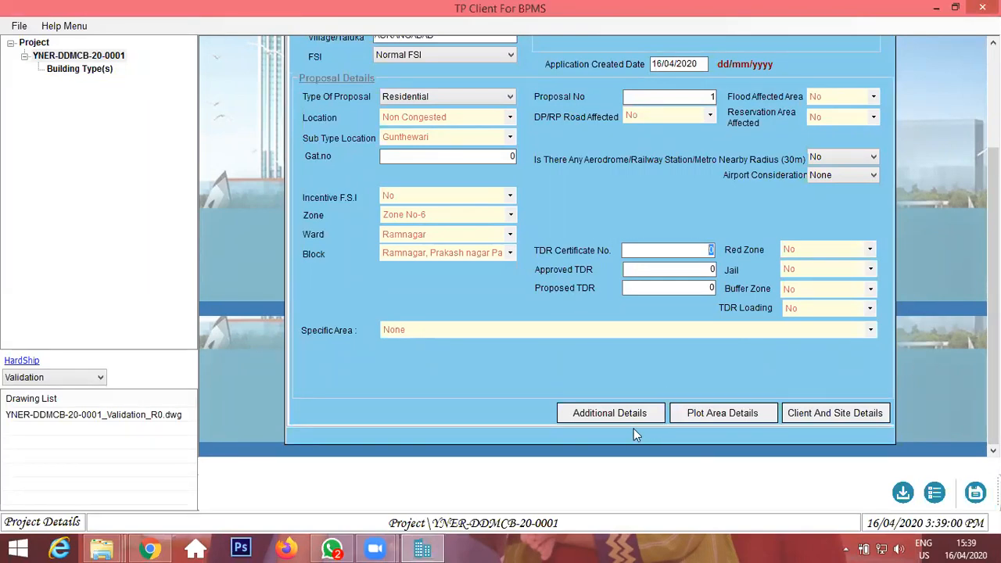
pyautogui.click(708, 415)
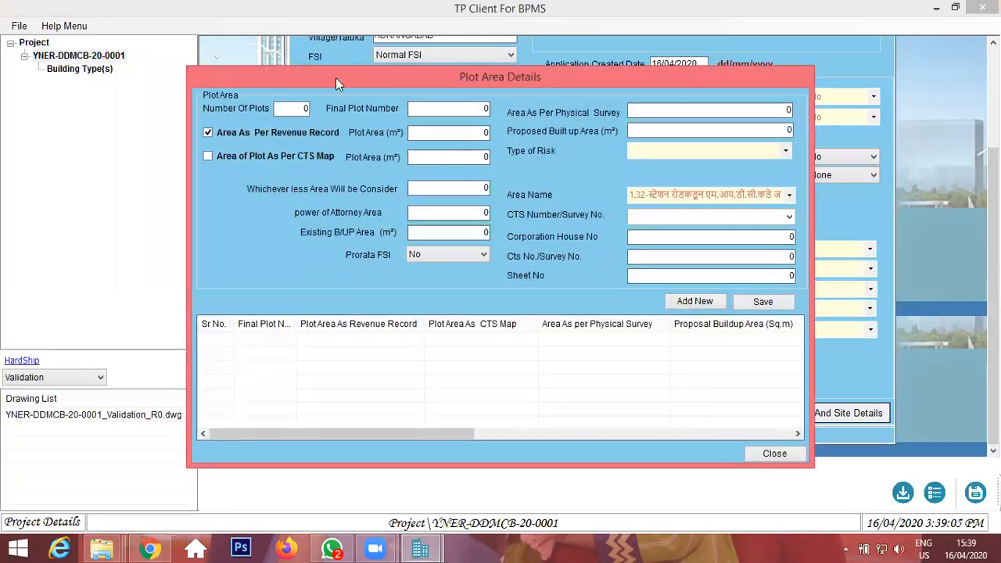
pyautogui.doubleClick(306, 109)
pyautogui.press('Tab')
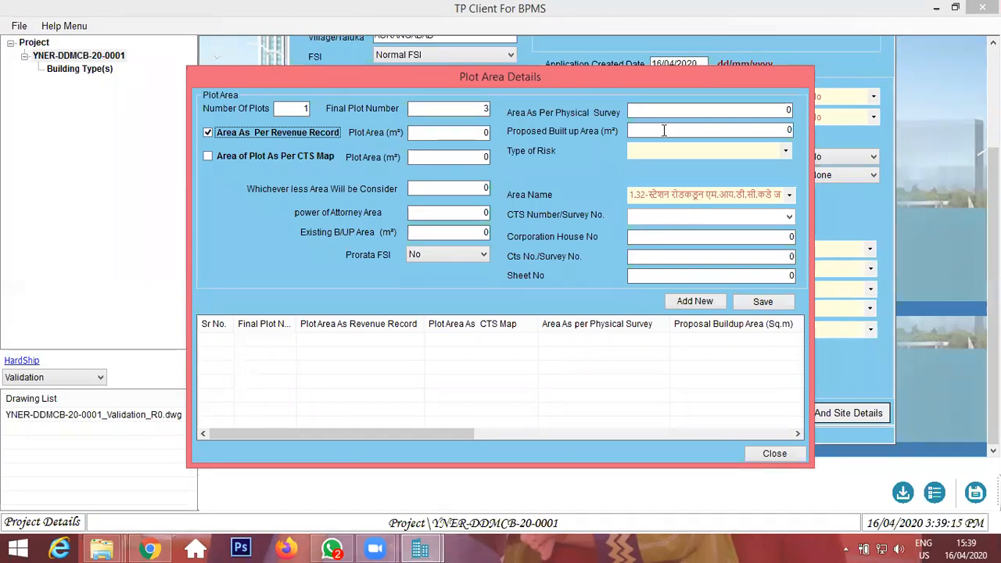
# Enter 34.71 m² as the plot area per revenue record and as the area per physical survey.
pyautogui.click(477, 133)
pyautogui.write('34.71')
pyautogui.press('Tab')
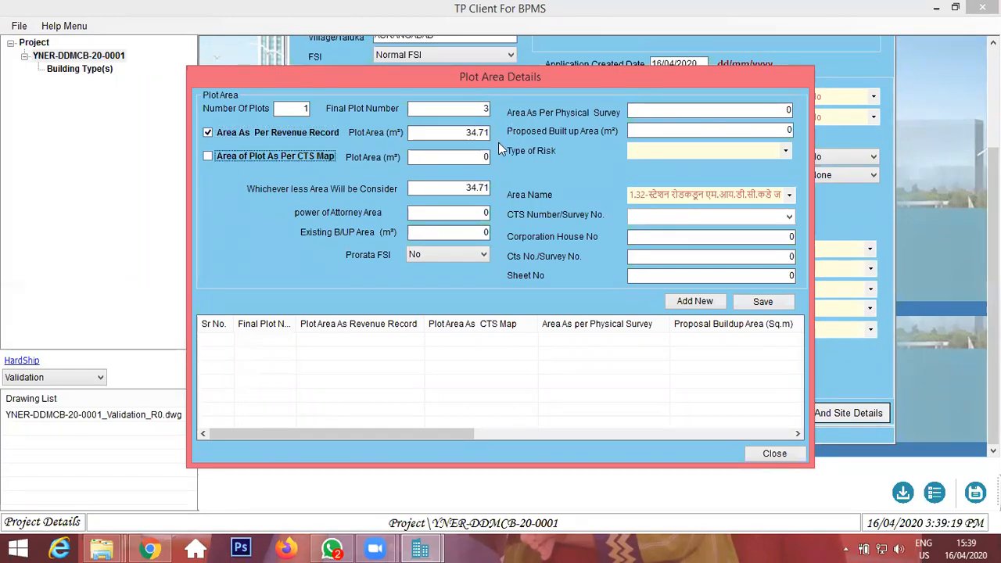
pyautogui.click(782, 110)
pyautogui.write('34.71')
pyautogui.press('Tab')
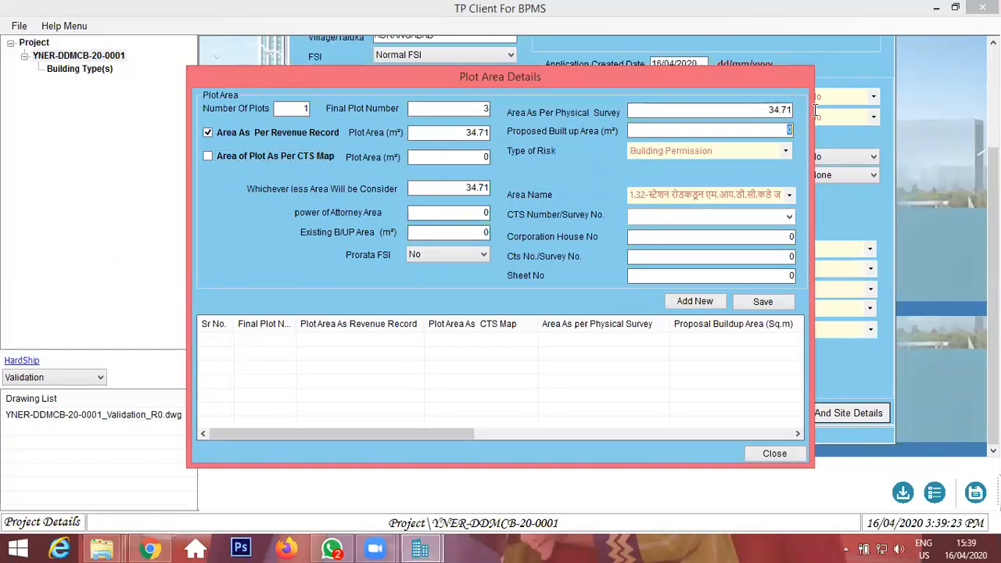
# Set the Proposed Built up Area to 34.68 m².
pyautogui.write('34.687')
pyautogui.press('Tab')
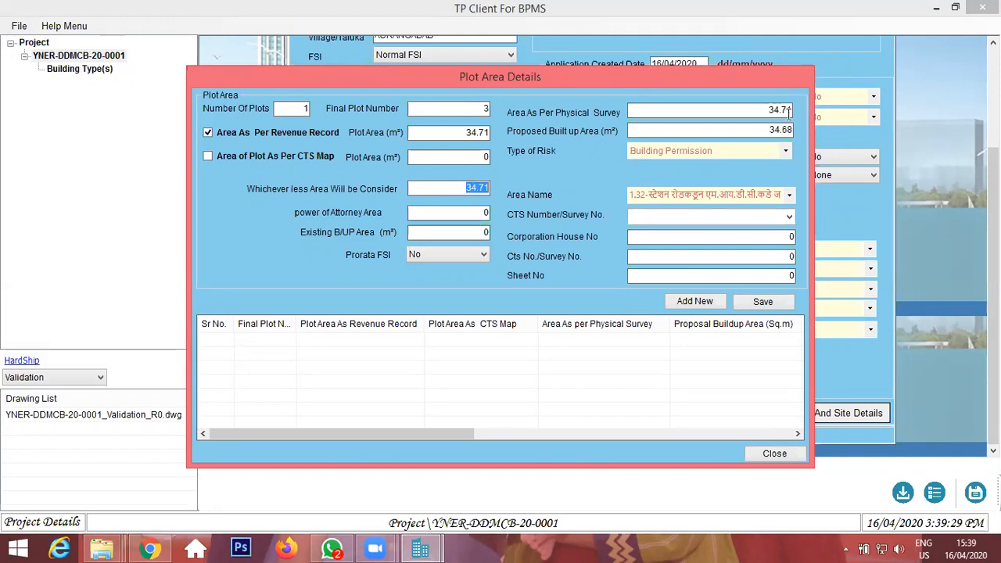
pyautogui.moveTo(771, 130); pyautogui.dragTo(789, 129)
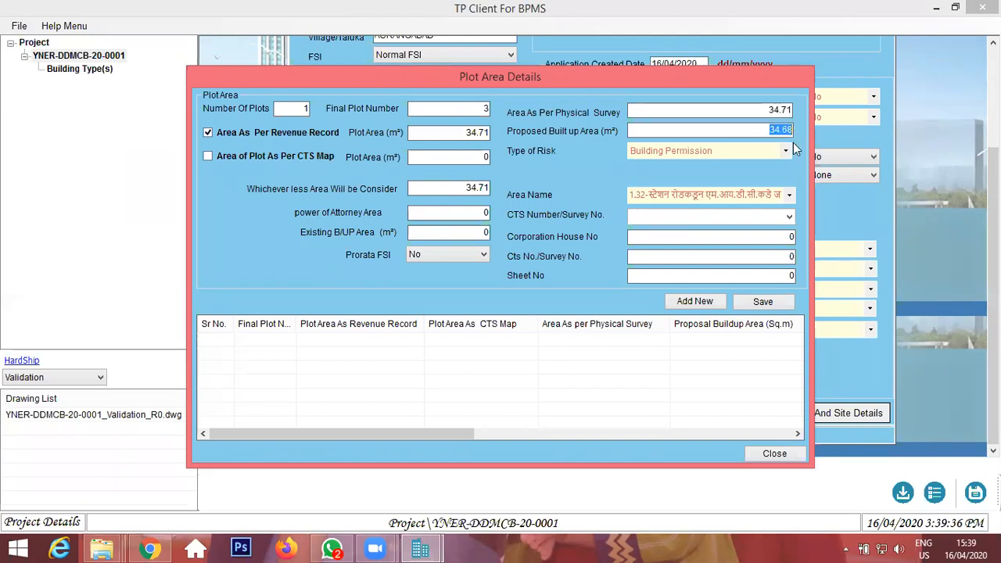
pyautogui.press('BackSpace')
pyautogui.write('34.68')
pyautogui.press('Tab')
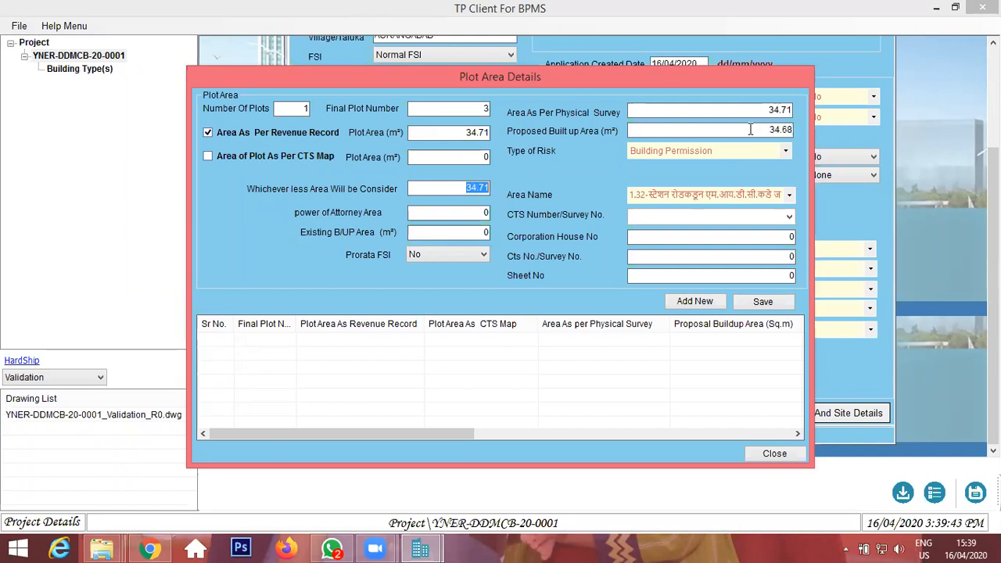
# Tick Area of Plot As Per CTS Map with plot area 34.71 m² and keep Type of Risk as Building Permission.
pyautogui.click(231, 158)
pyautogui.write('34.71')
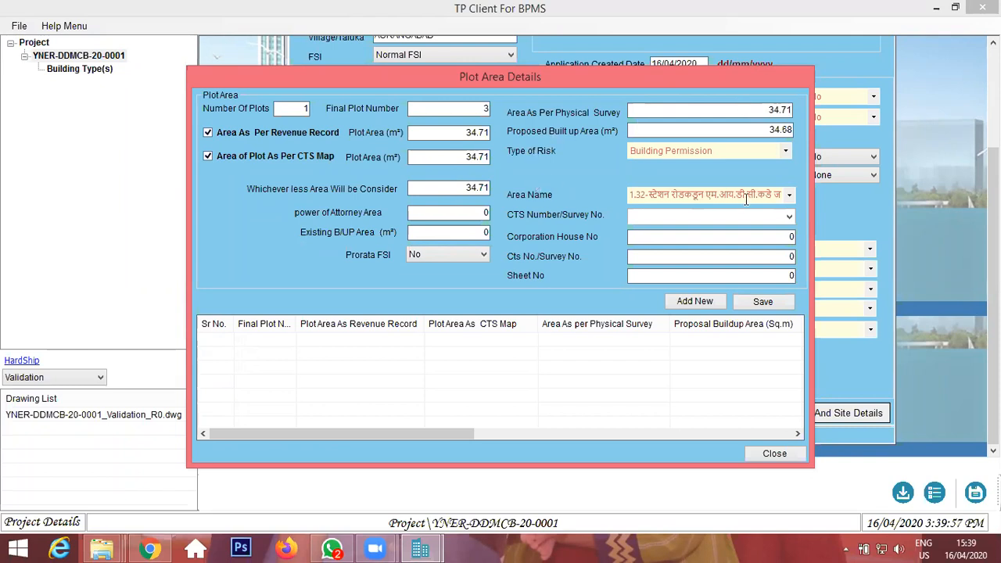
pyautogui.click(700, 150)
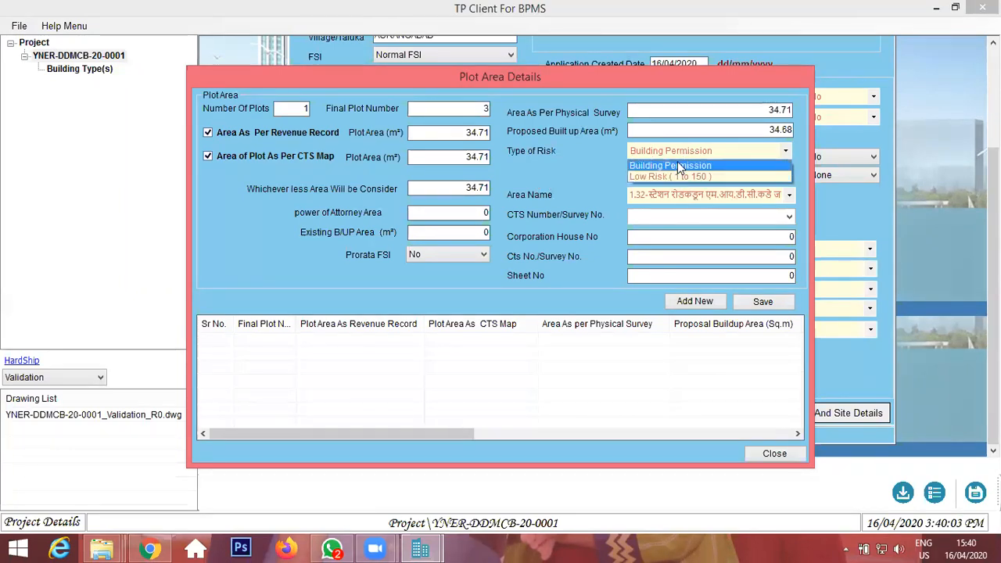
pyautogui.click(676, 167)
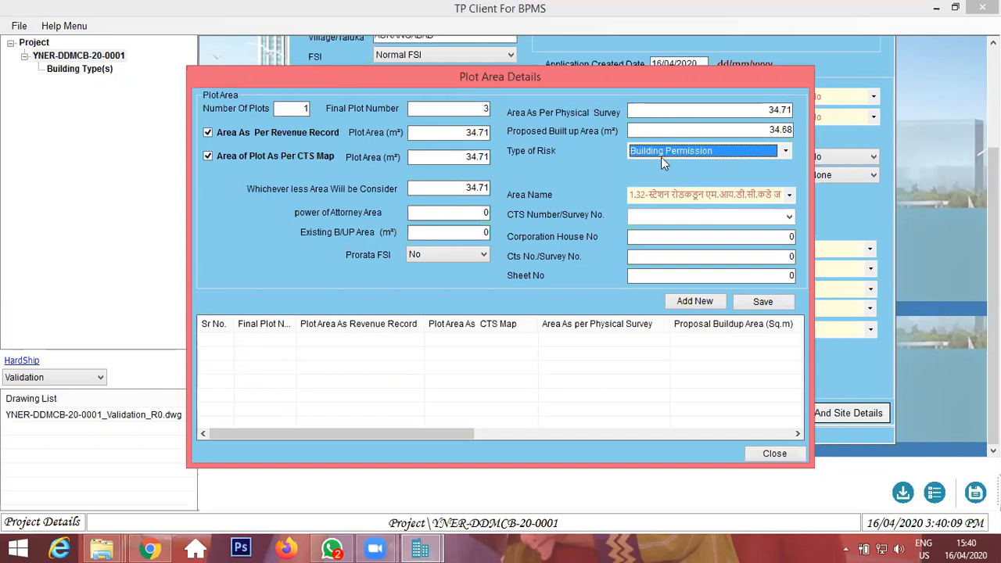
pyautogui.click(687, 152)
pyautogui.click(673, 177)
pyautogui.click(697, 151)
pyautogui.click(688, 163)
# Choose 14.189 (एन-२ए)-उर्वरीत as the Area Name.
pyautogui.click(713, 192)
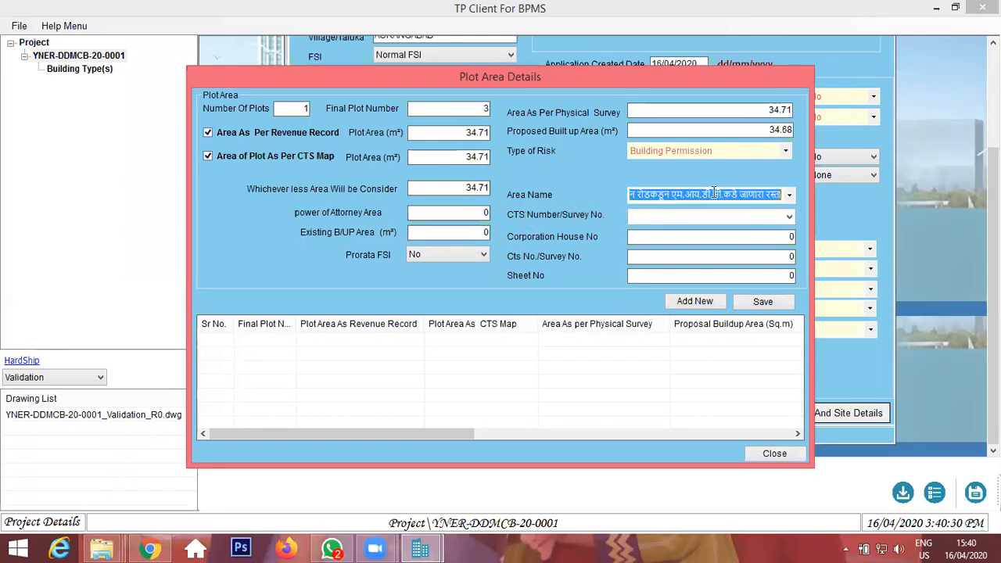
pyautogui.click(789, 195)
pyautogui.scroll(-10, 735, 294)
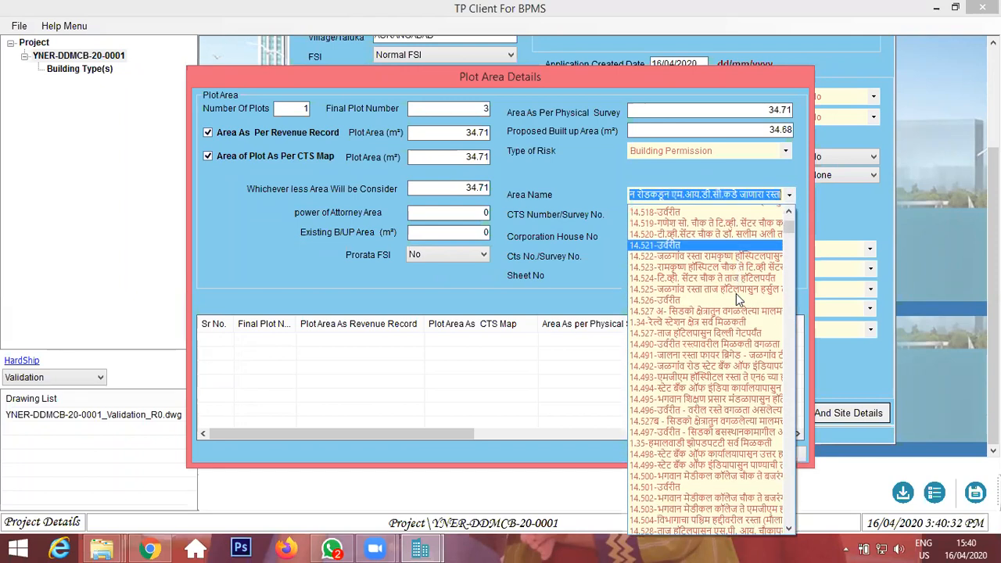
pyautogui.scroll(-8, 731, 321)
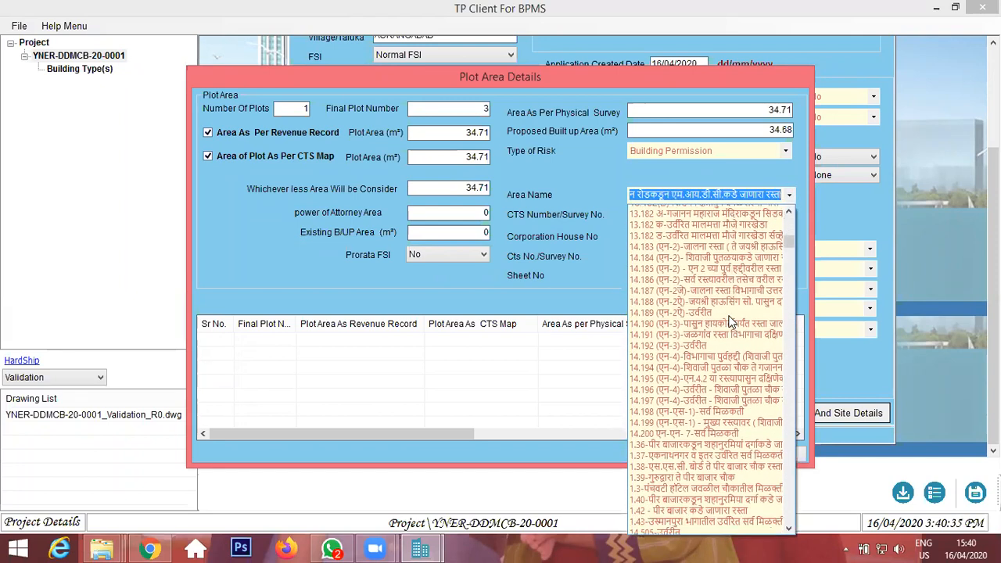
pyautogui.scroll(-10, 731, 320)
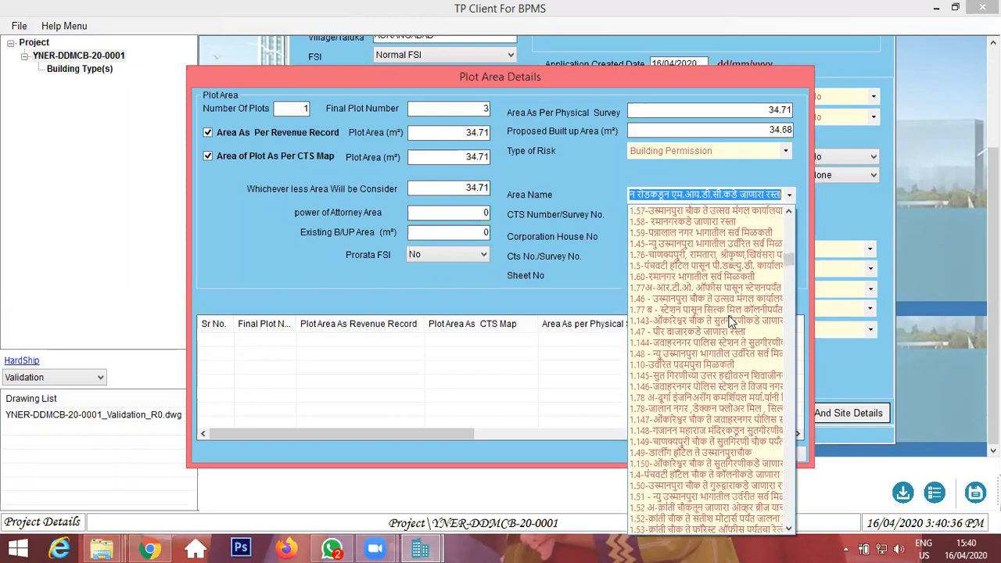
pyautogui.scroll(-10, 727, 317)
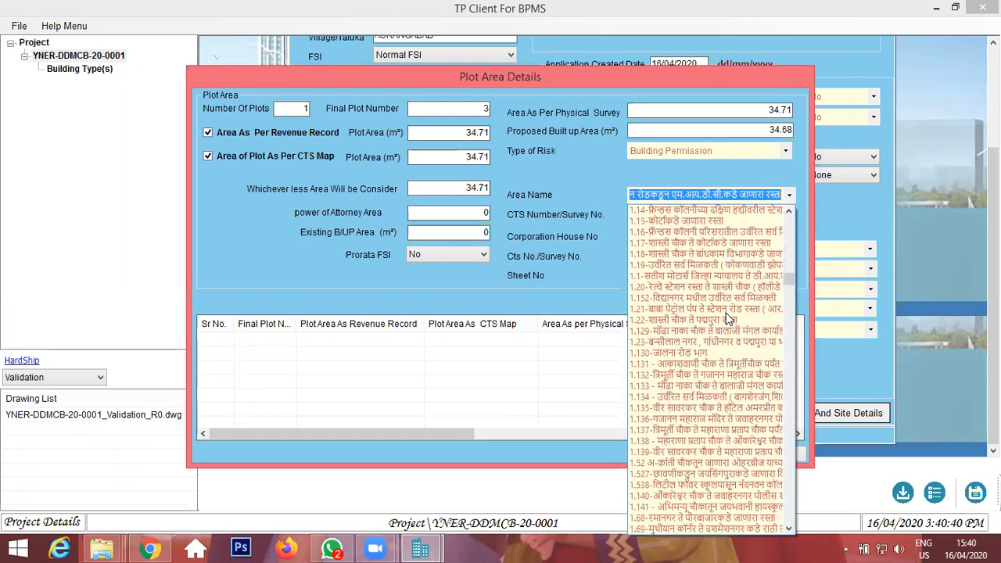
pyautogui.scroll(-10, 727, 316)
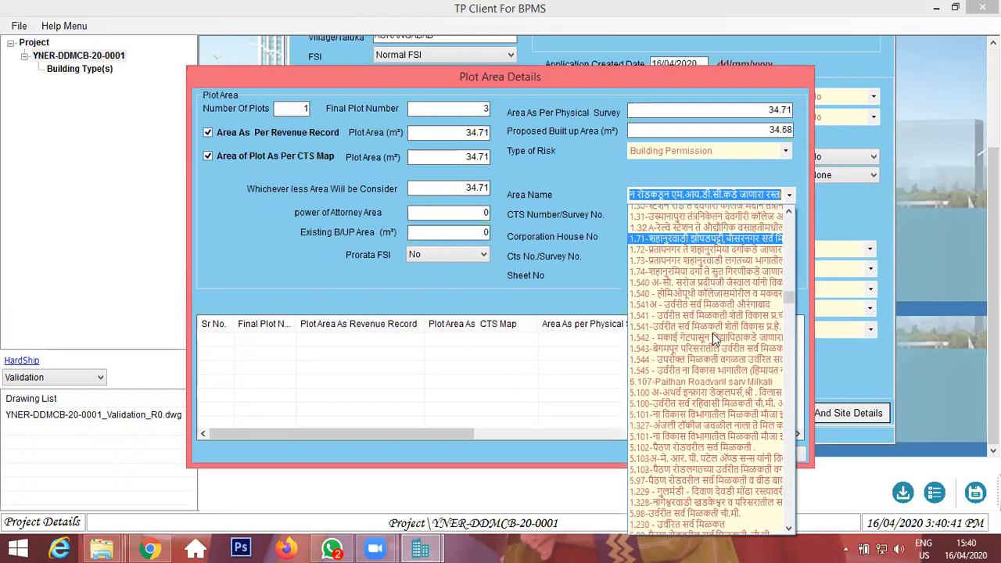
pyautogui.scroll(-10, 714, 337)
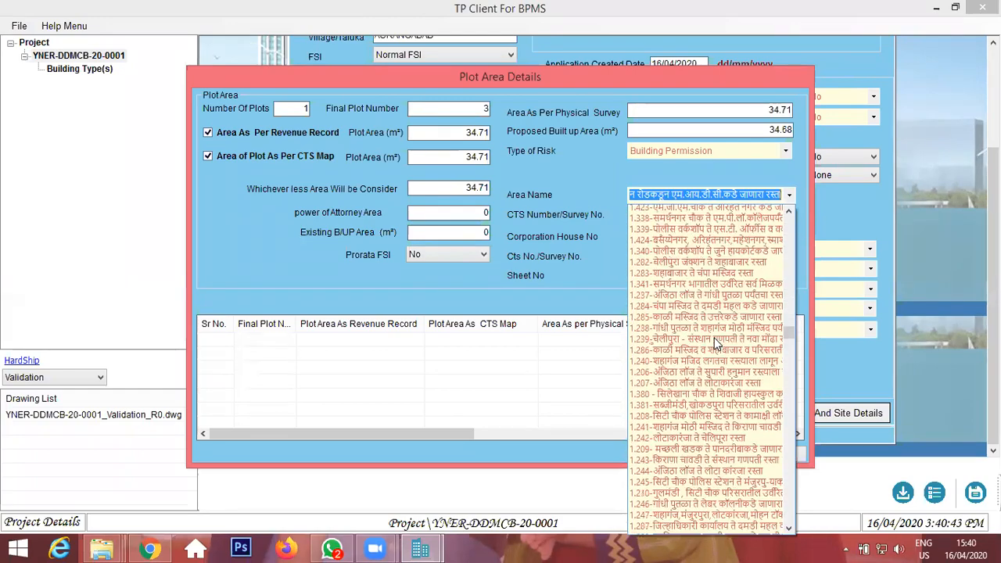
pyautogui.moveTo(789, 344); pyautogui.dragTo(787, 251)
pyautogui.scroll(6, 698, 254)
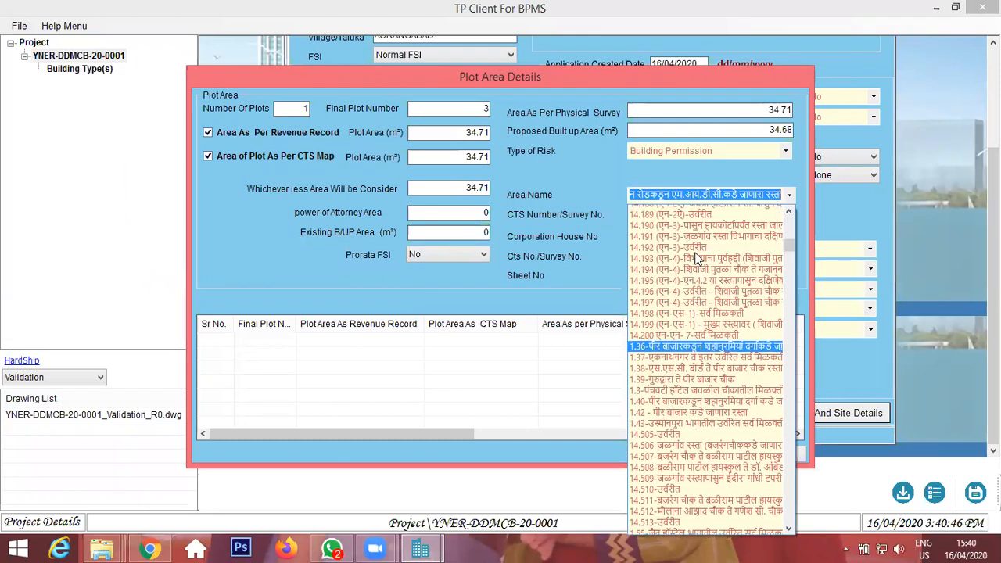
pyautogui.scroll(2, 702, 258)
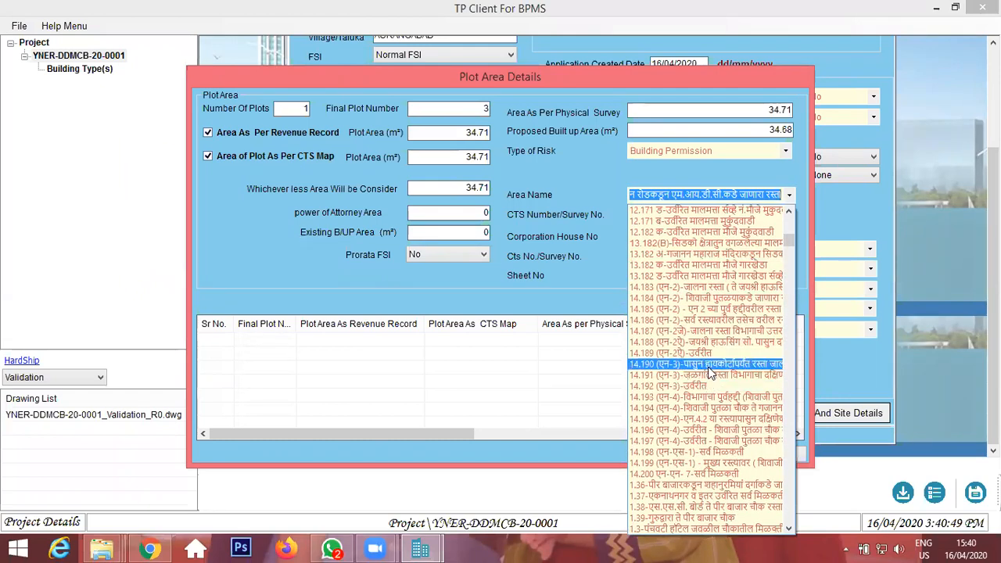
pyautogui.click(714, 353)
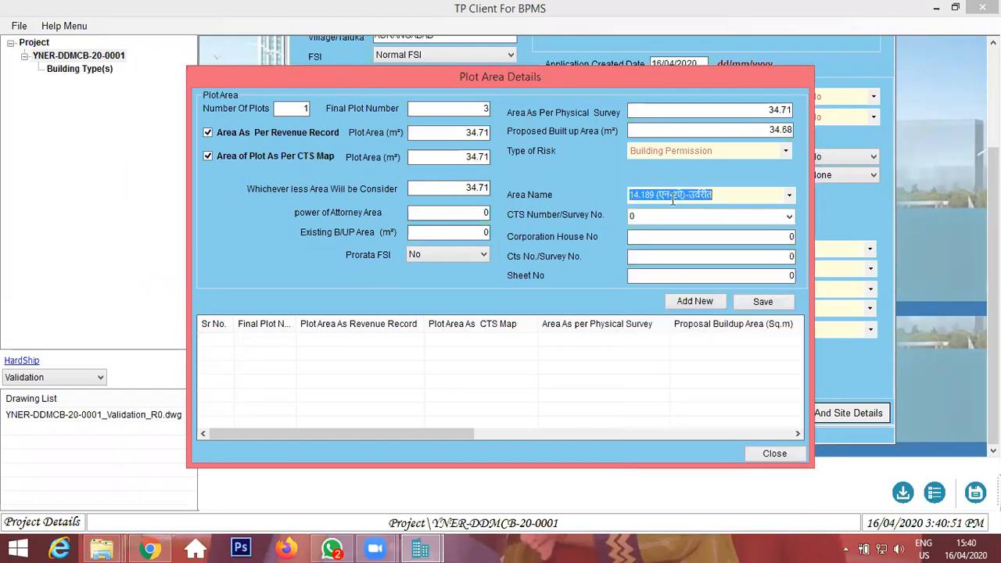
pyautogui.click(712, 197)
pyautogui.press('Tab')
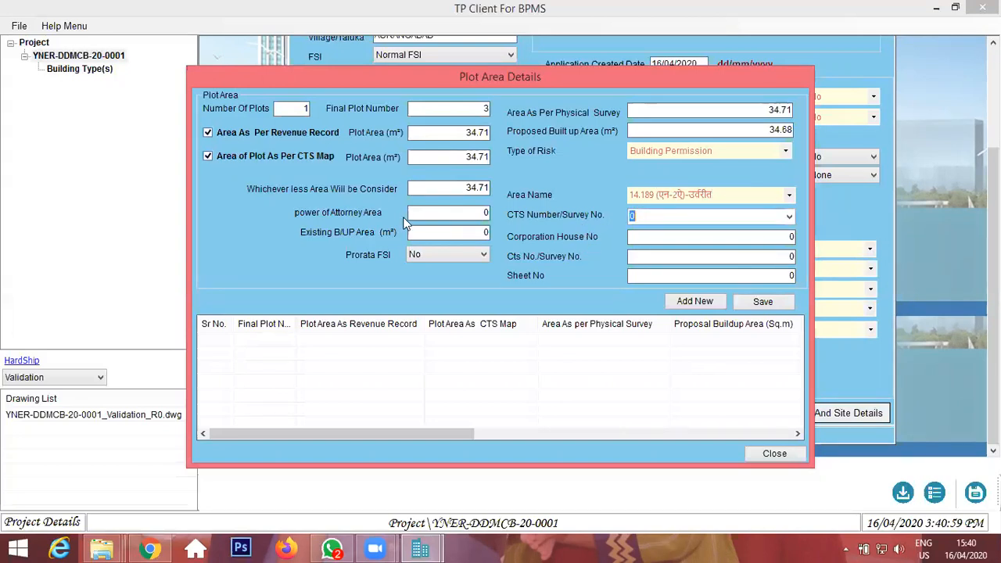
# Open the TAX RECIEPTS AMC PDF in the SARDAR scanned document ORIGINAL folder and read through its receipts.
pyautogui.click(661, 239)
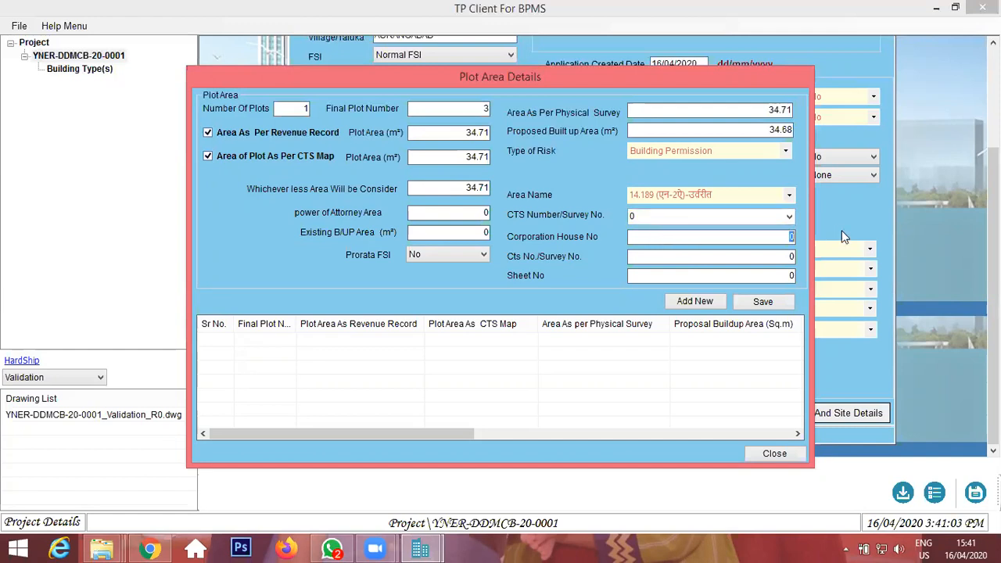
pyautogui.moveTo(101, 547)
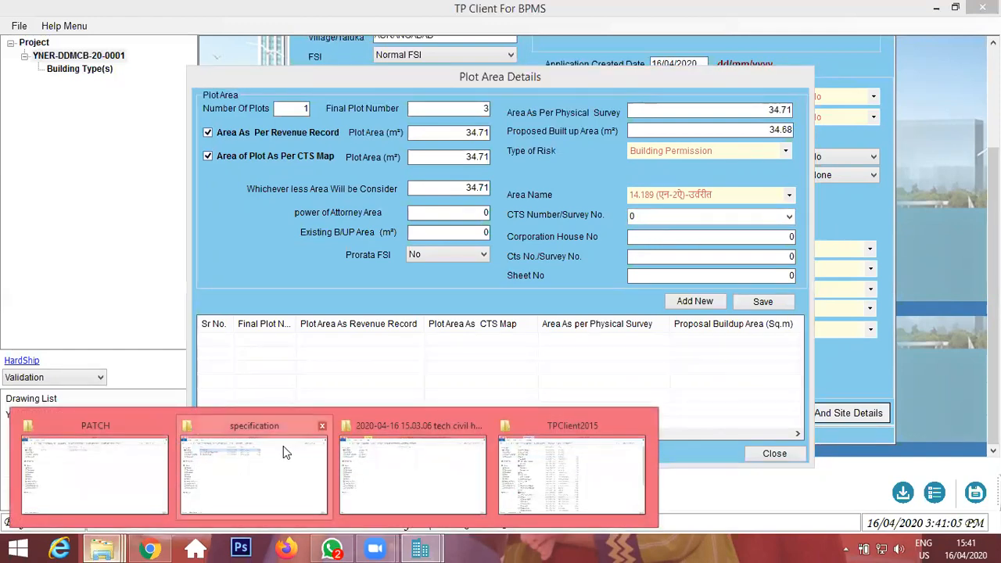
pyautogui.click(283, 446)
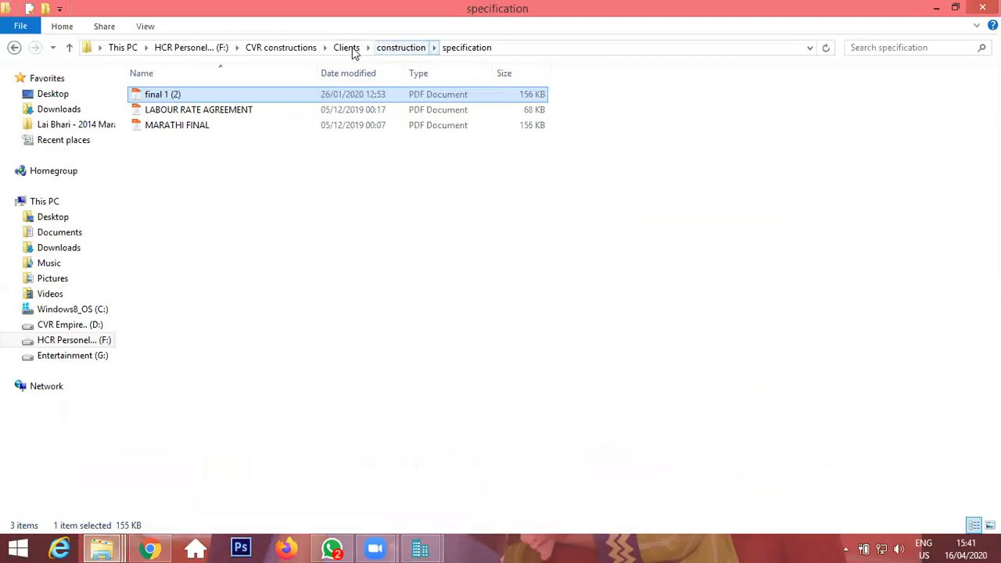
pyautogui.click(348, 48)
pyautogui.doubleClick(178, 498)
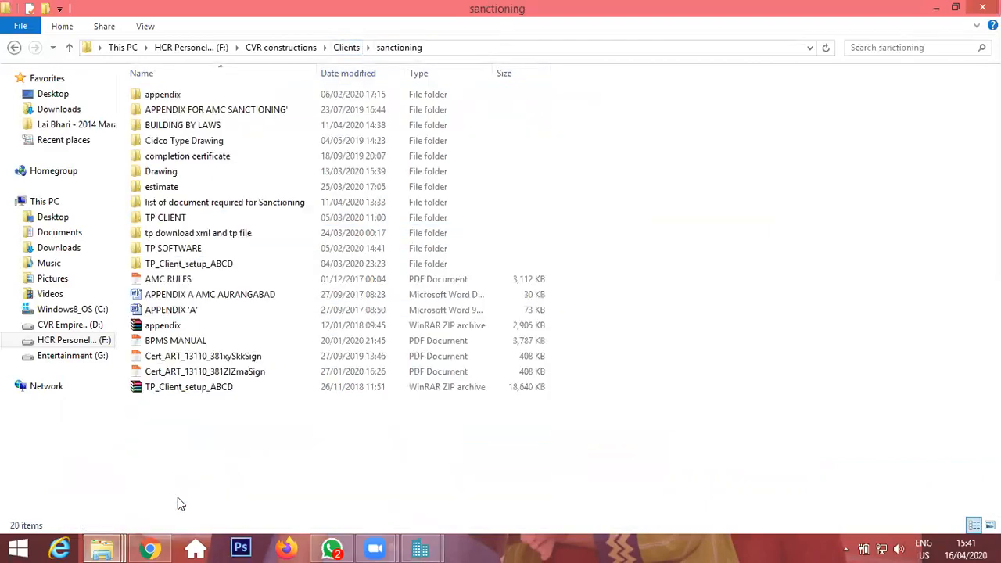
pyautogui.doubleClick(178, 170)
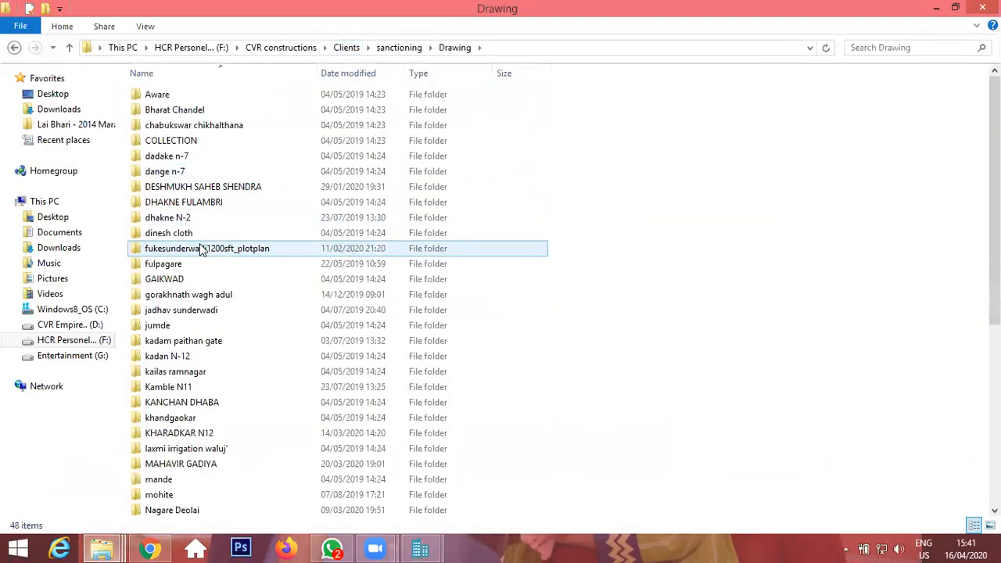
pyautogui.press('s')
pyautogui.press('s')
pyautogui.doubleClick(176, 328)
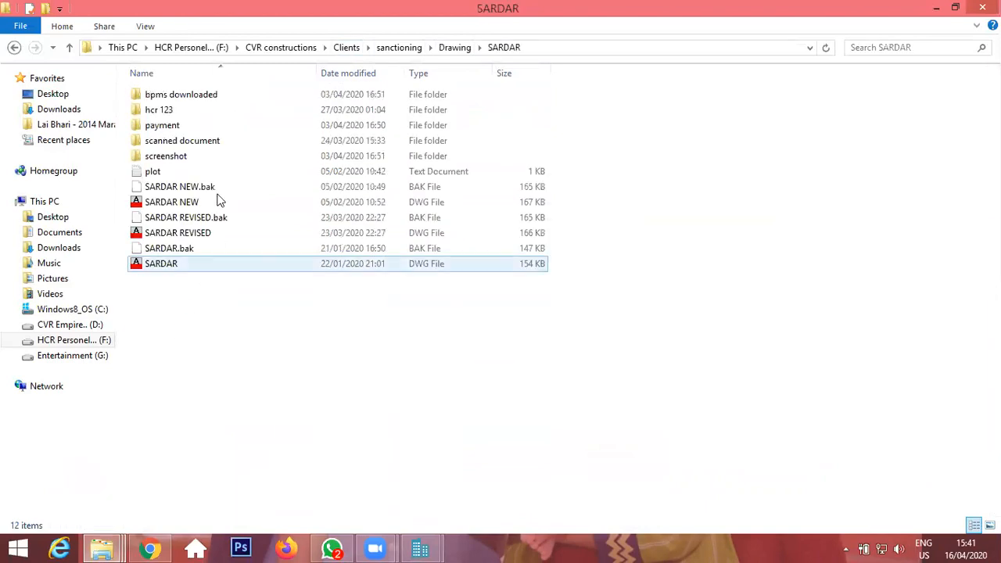
pyautogui.doubleClick(209, 139)
pyautogui.doubleClick(173, 101)
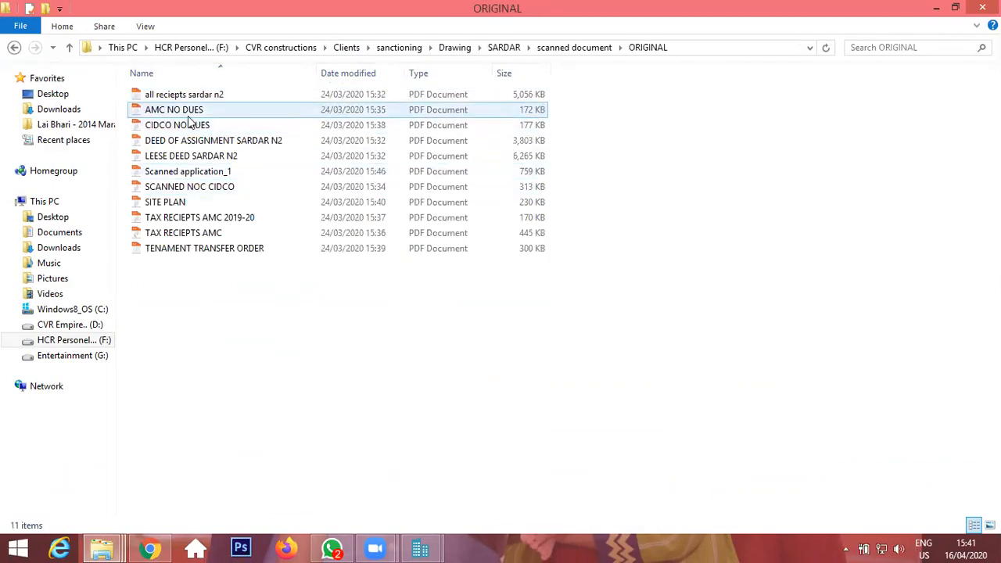
pyautogui.doubleClick(201, 235)
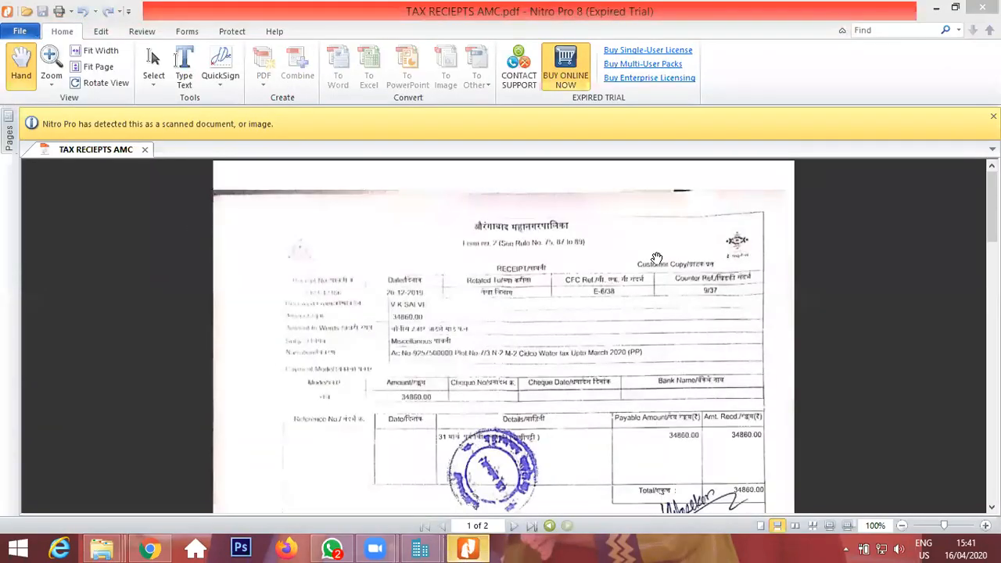
pyautogui.scroll(-2, 656, 258)
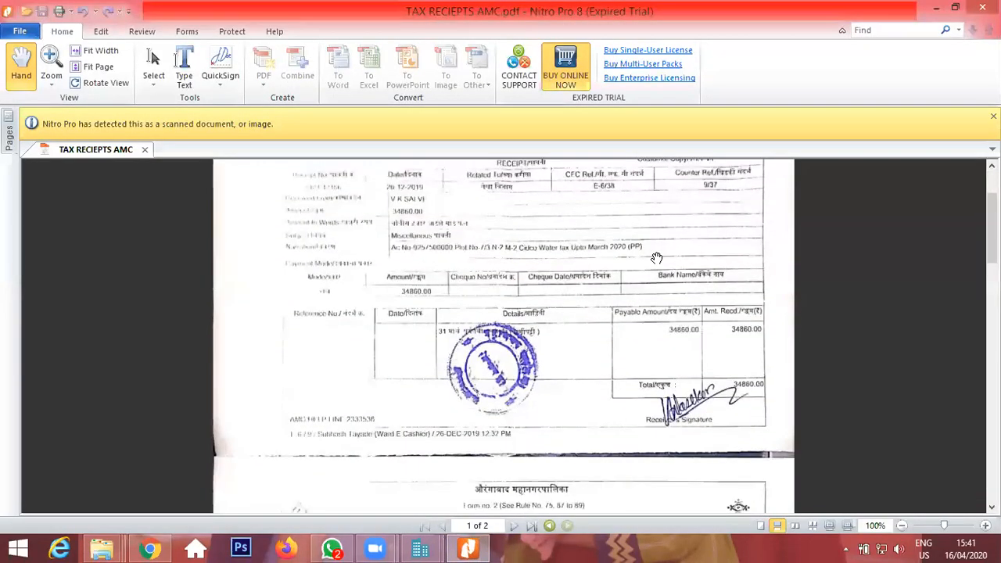
pyautogui.scroll(-10, 656, 258)
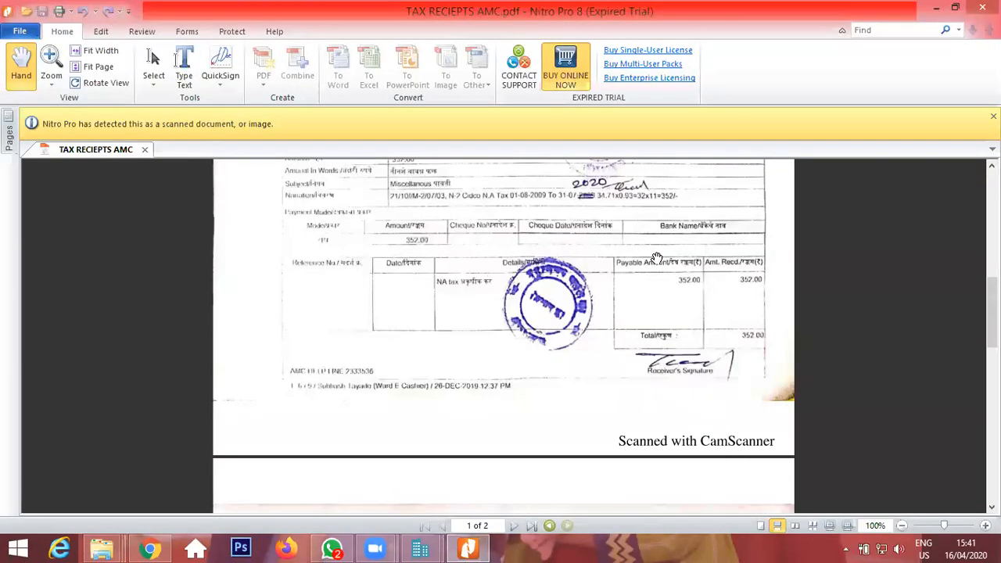
pyautogui.scroll(-10, 656, 258)
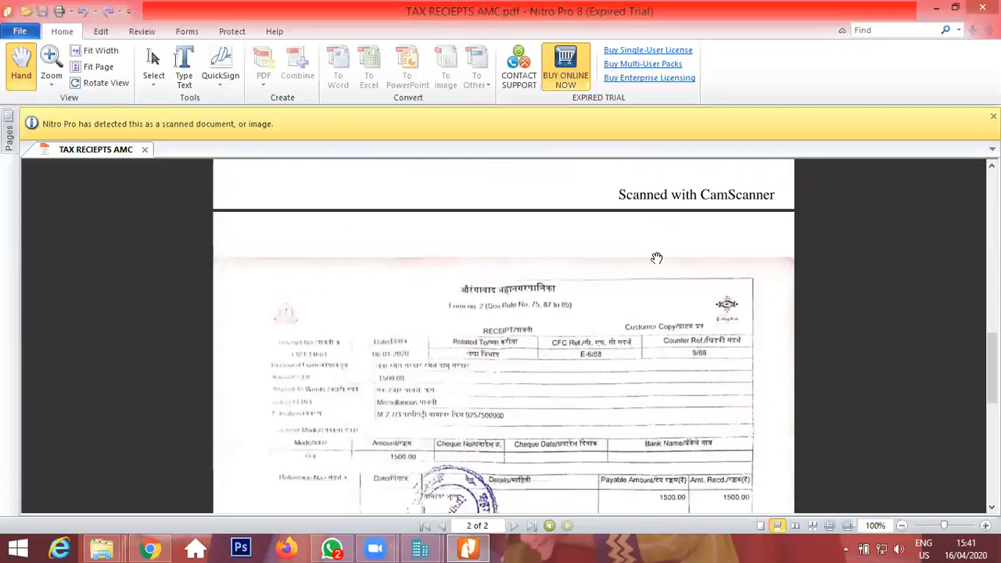
pyautogui.scroll(-5, 656, 258)
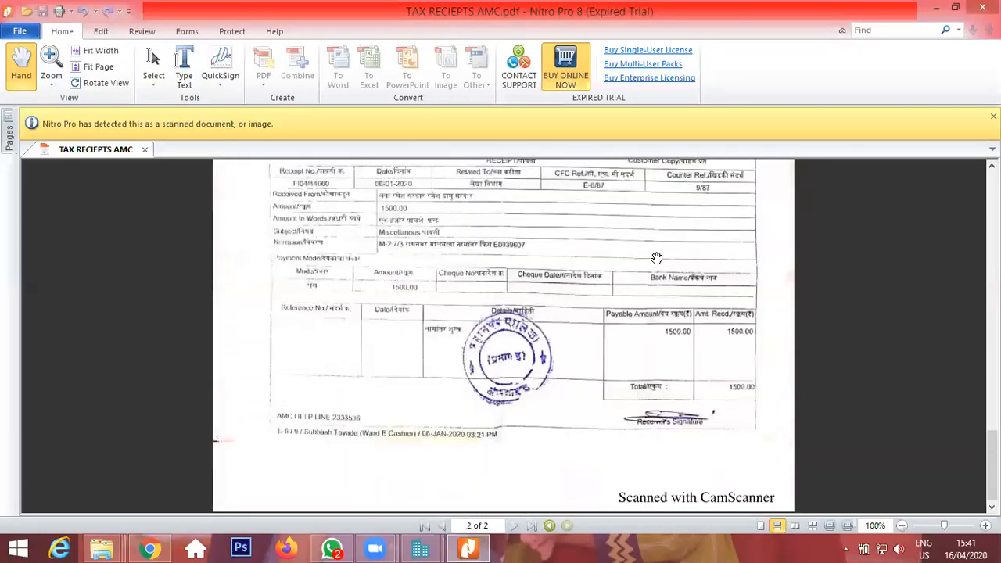
pyautogui.scroll(5, 537, 259)
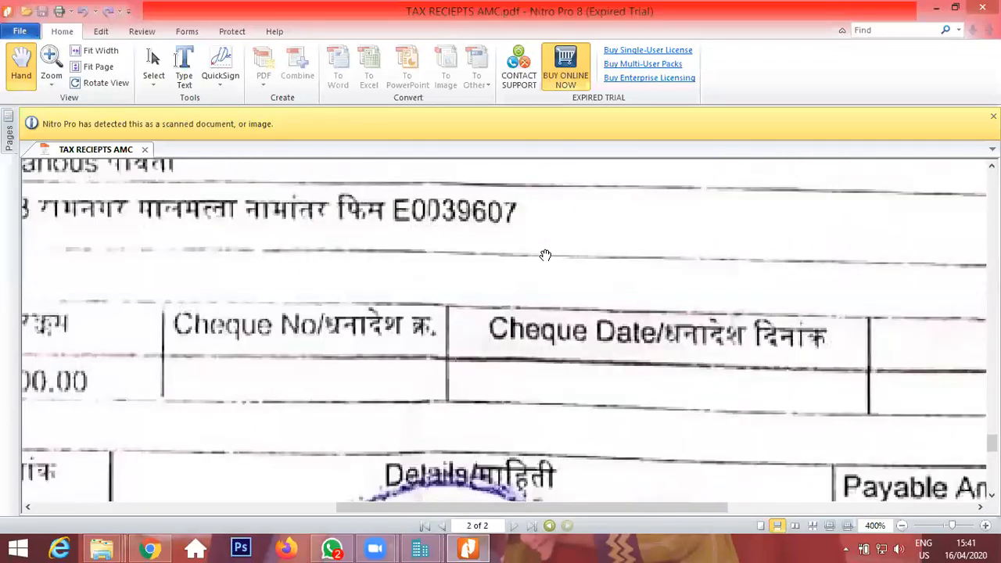
pyautogui.scroll(-5, 560, 283)
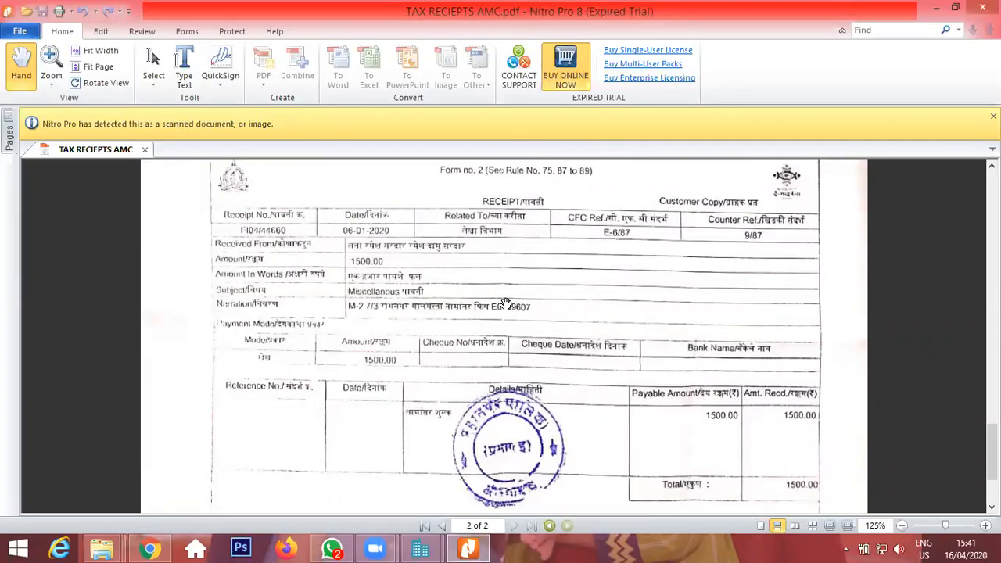
# Enter the corporation house number from the receipt as Corporation House No and save the plot area details.
pyautogui.moveTo(434, 547)
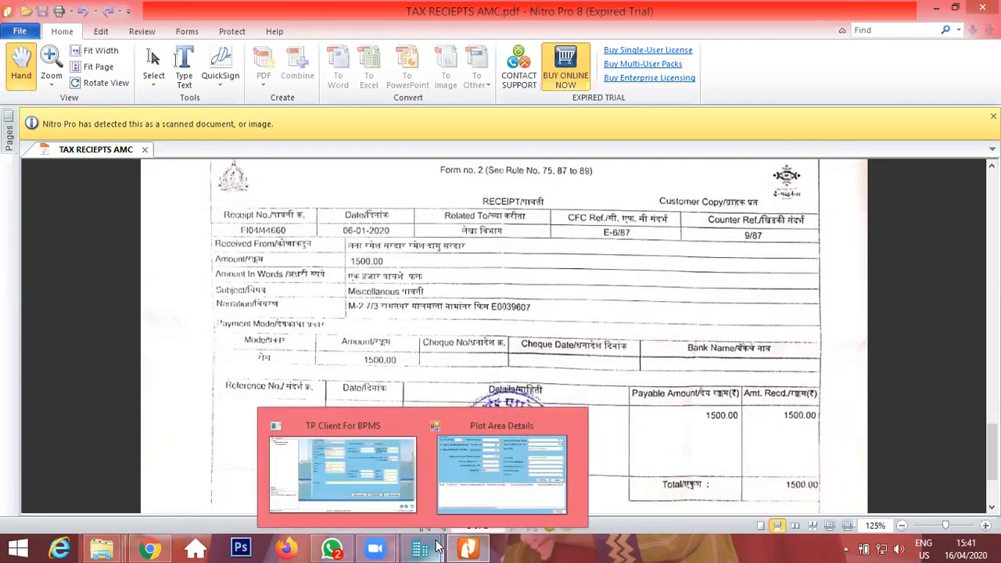
pyautogui.click(527, 469)
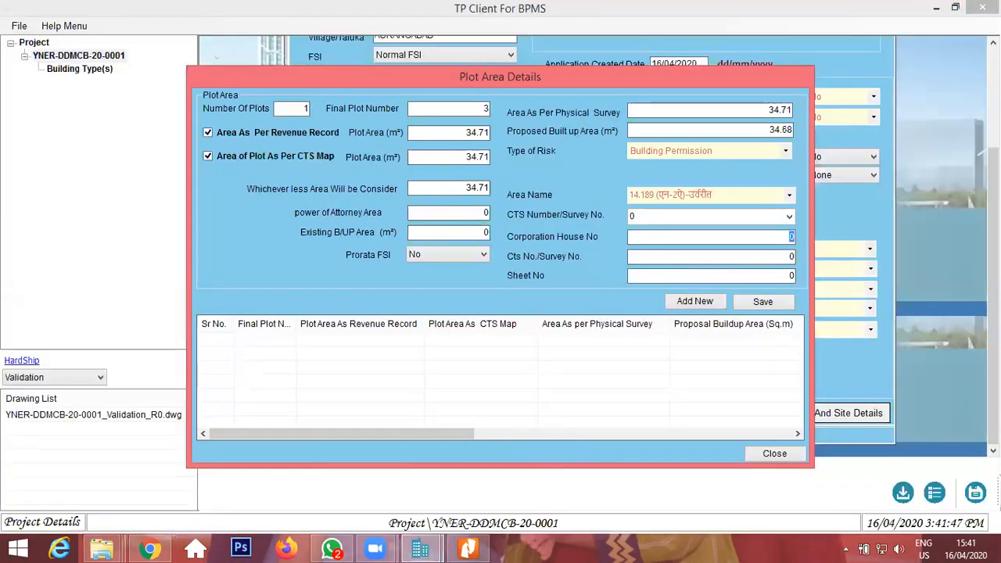
pyautogui.write('00')
pyautogui.hotkey('alt', 'Tab')
pyautogui.hotkey('alt', 'Tab')
pyautogui.press('Tab')
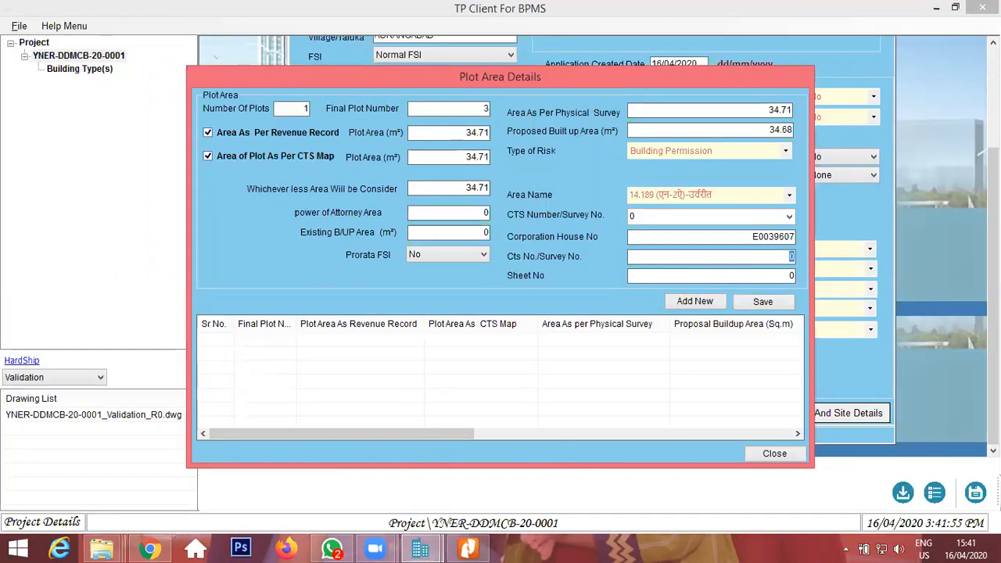
pyautogui.click(763, 303)
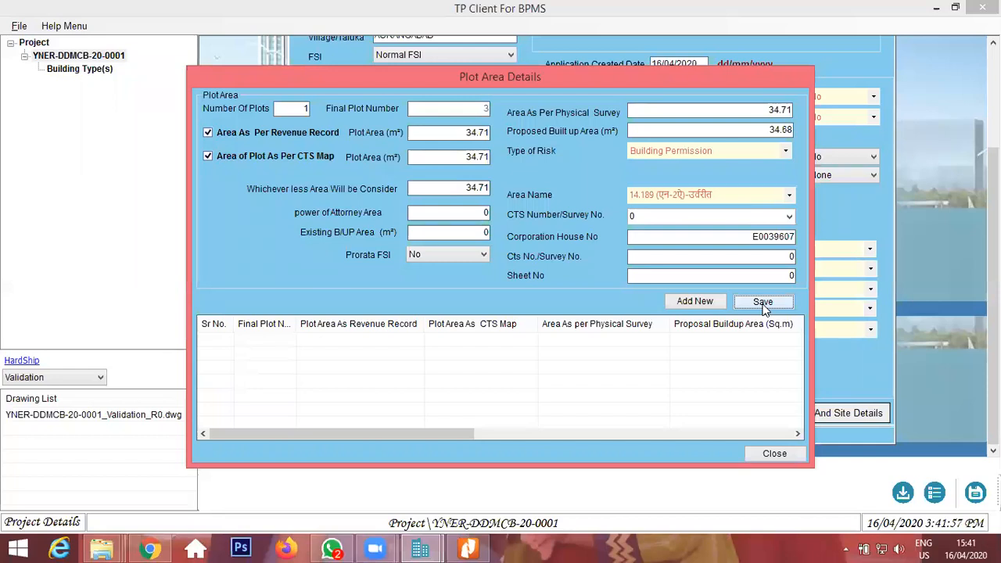
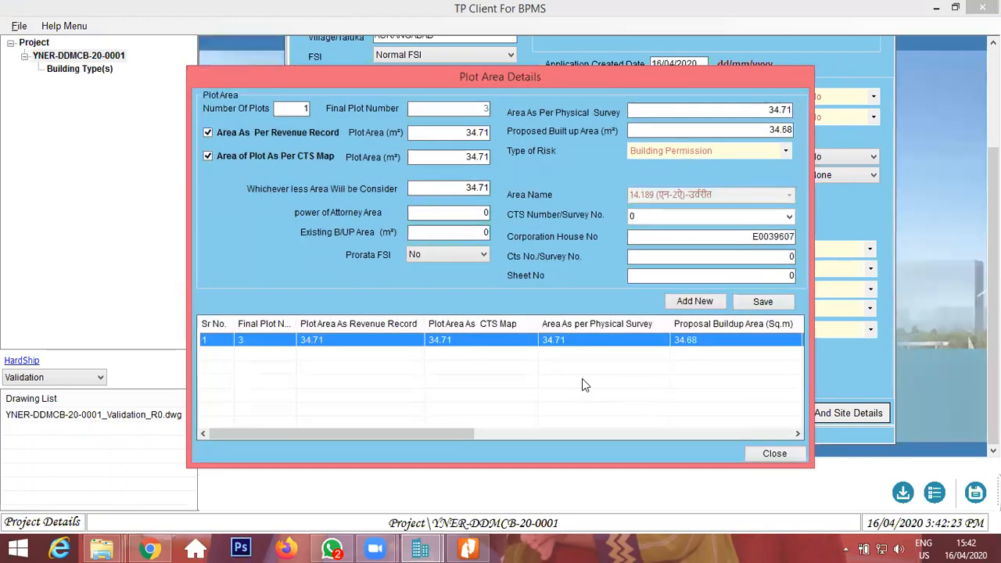
# Open the Client And Site Details, set Client to Owner, and enter the owner's full name as Client Name.
pyautogui.click(776, 453)
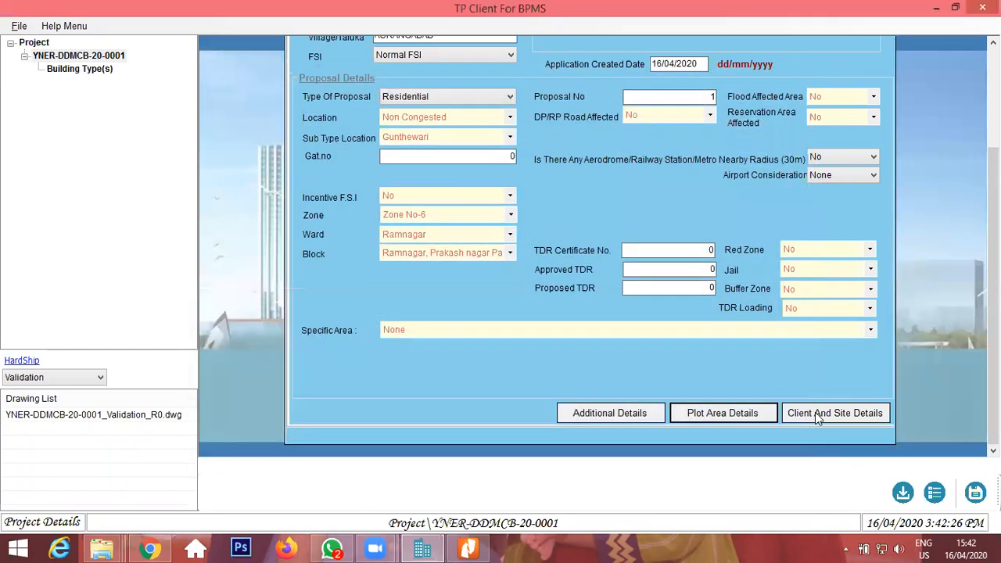
pyautogui.click(815, 412)
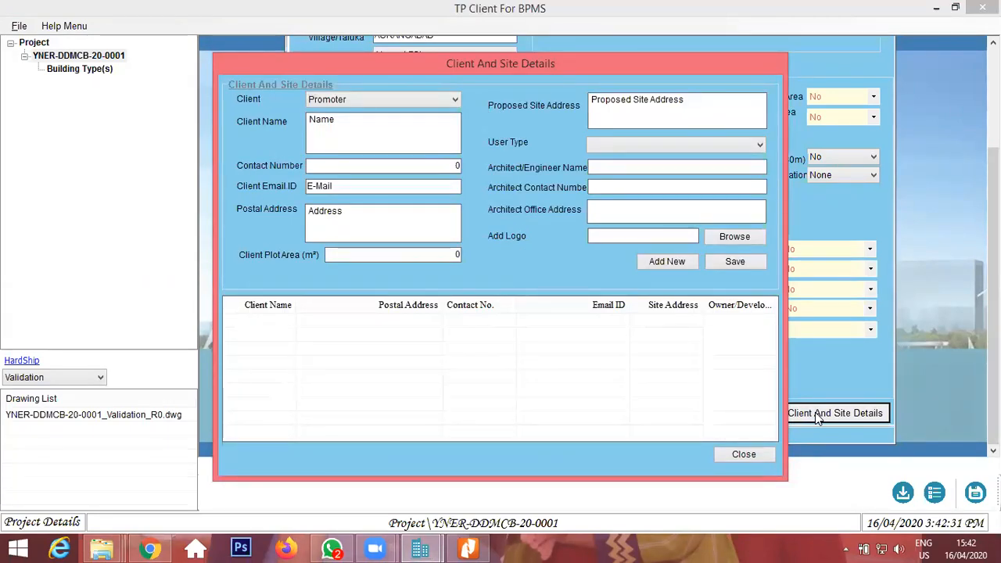
pyautogui.click(364, 99)
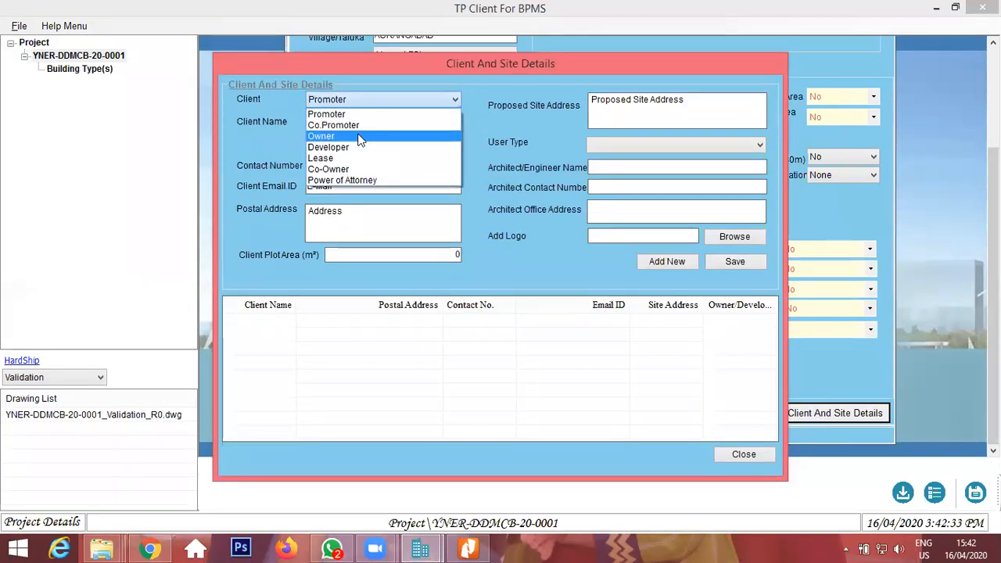
pyautogui.click(360, 136)
pyautogui.doubleClick(358, 130)
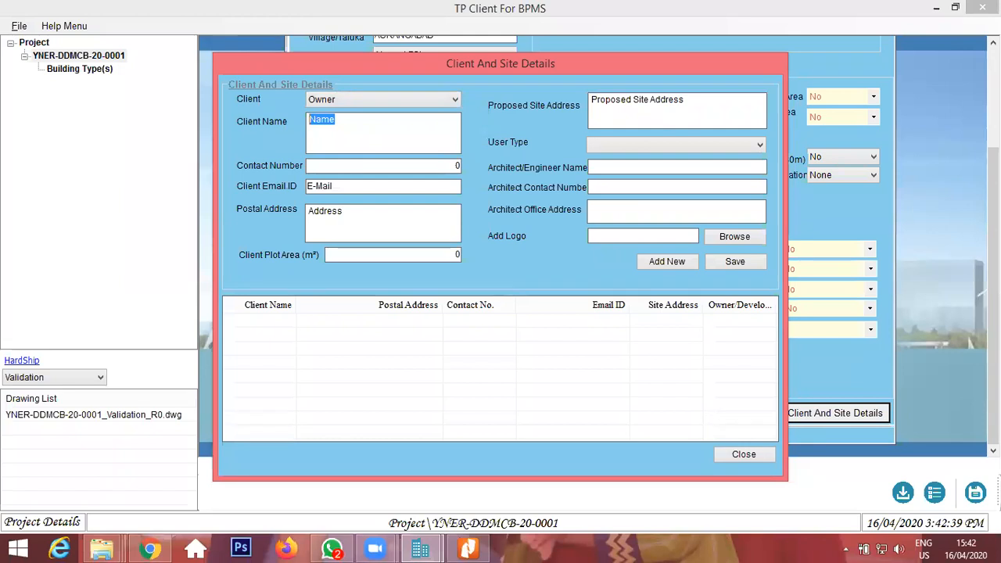
pyautogui.press('Tab')
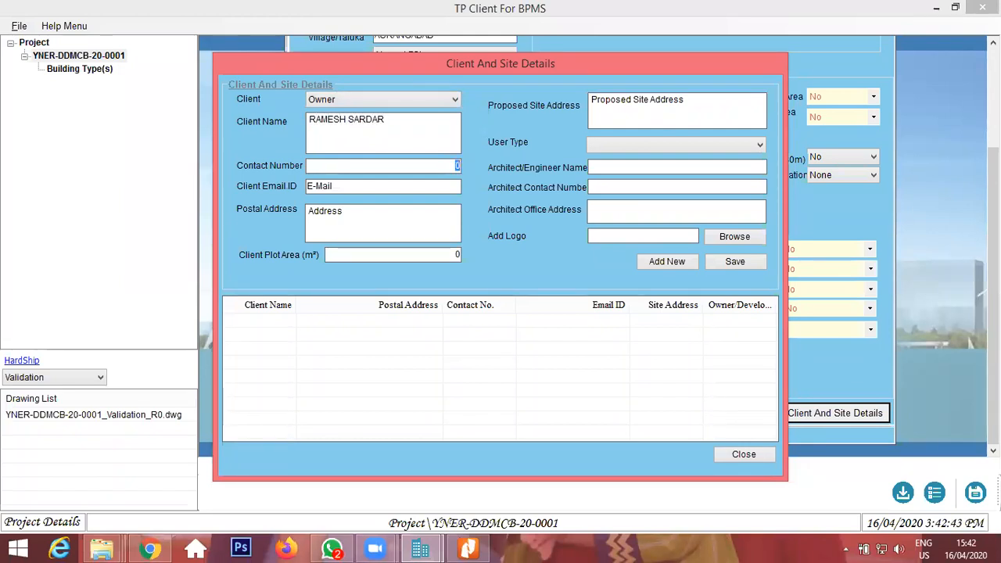
# Fill in the client's contact number and e-mail address.
pyautogui.press('Tab')
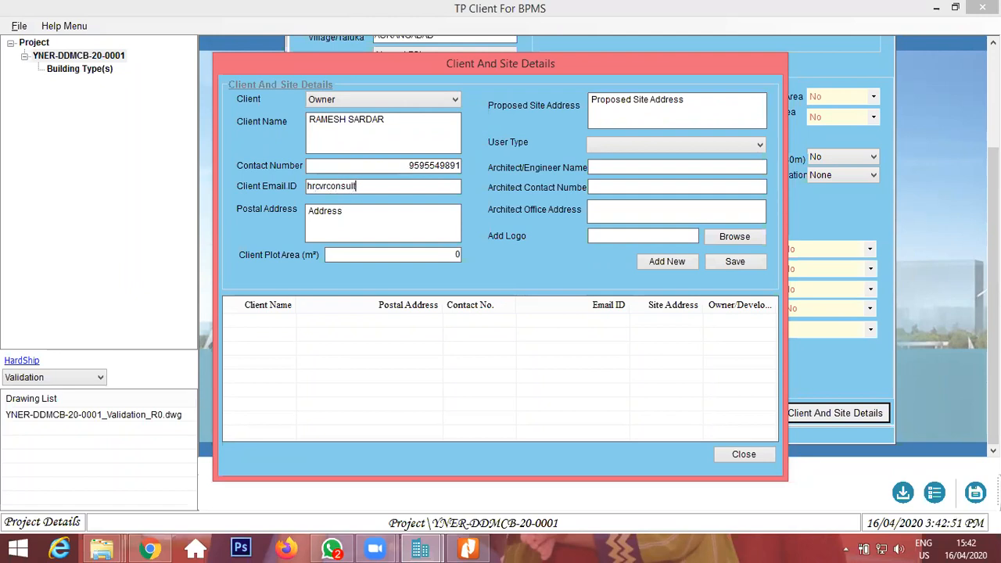
pyautogui.press('Tab')
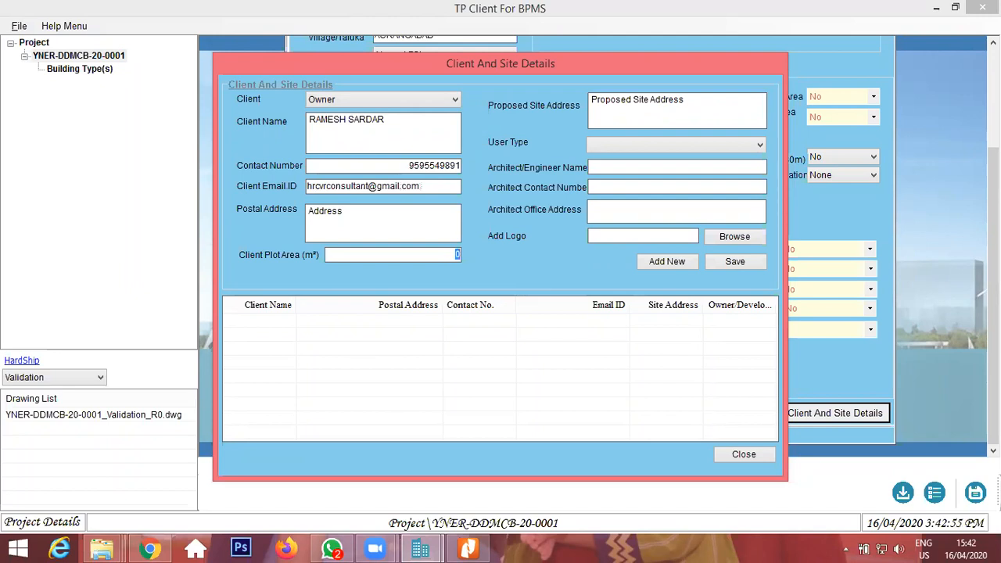
# Enter the client's postal address and set Client Plot Area to 34.71 m².
pyautogui.hotkey('shift', 'Tab')
pyautogui.write('n-2 cidco')
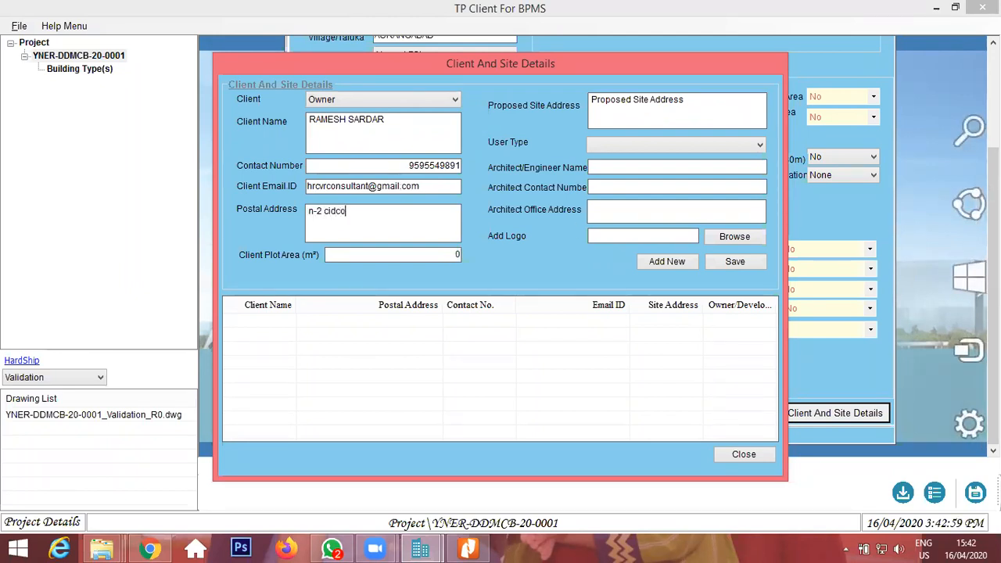
pyautogui.write(' aurangbad')
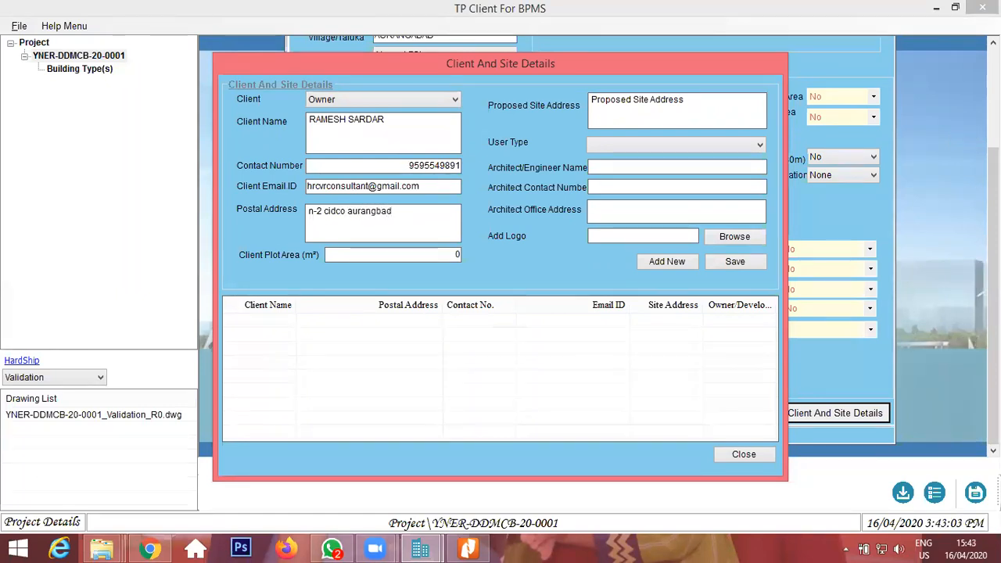
pyautogui.click(438, 251)
pyautogui.write('34.71')
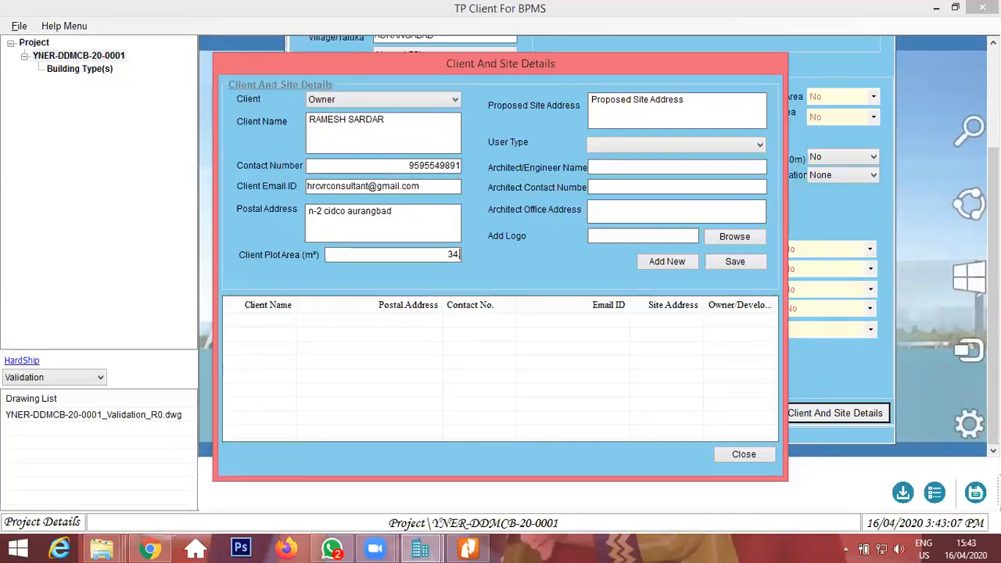
pyautogui.press('Tab')
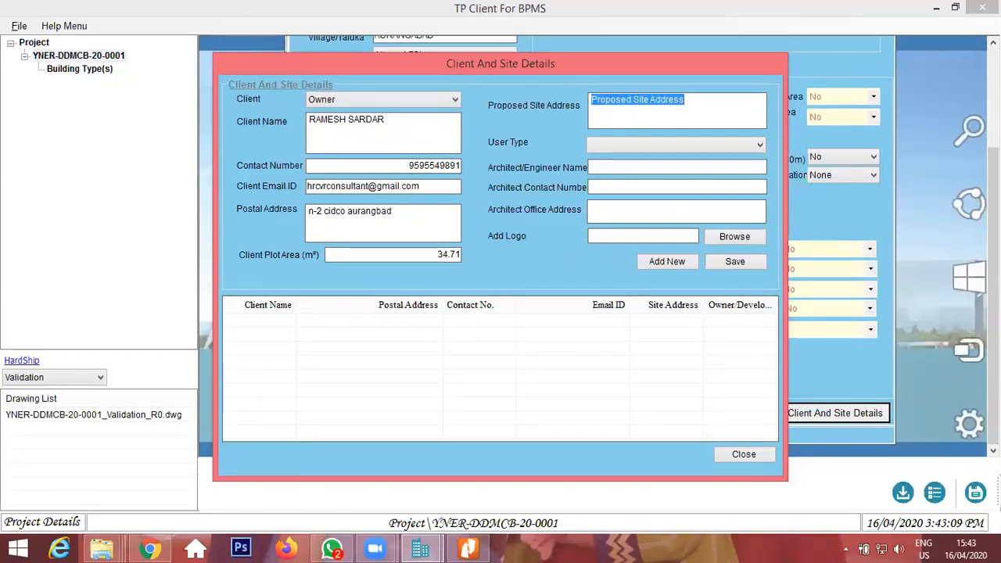
# Enter the proposed site address.
pyautogui.write('c')
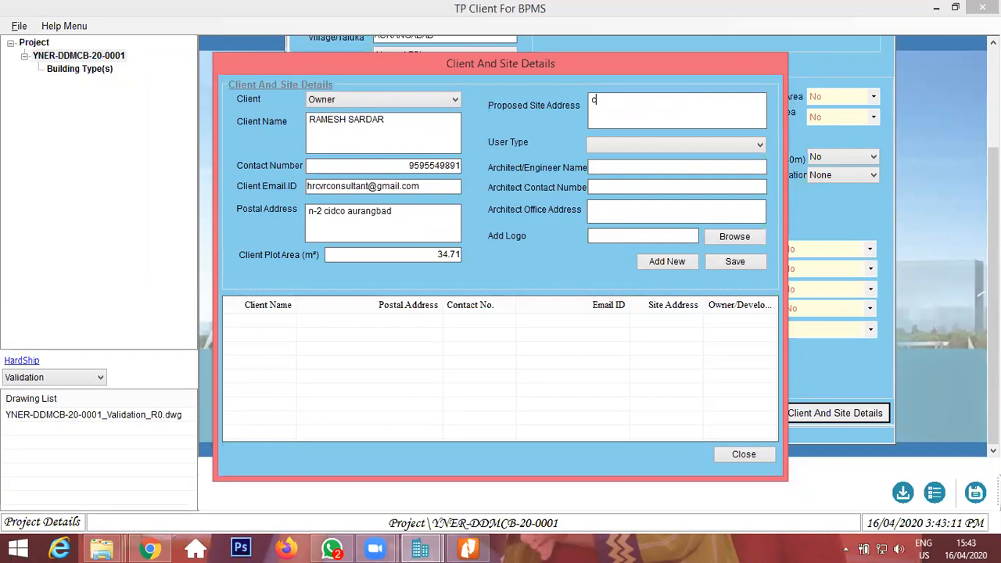
pyautogui.moveTo(409, 219); pyautogui.dragTo(59, 199)
pyautogui.click(594, 114)
pyautogui.write('idco n-2 aurangabad')
pyautogui.press('Tab')
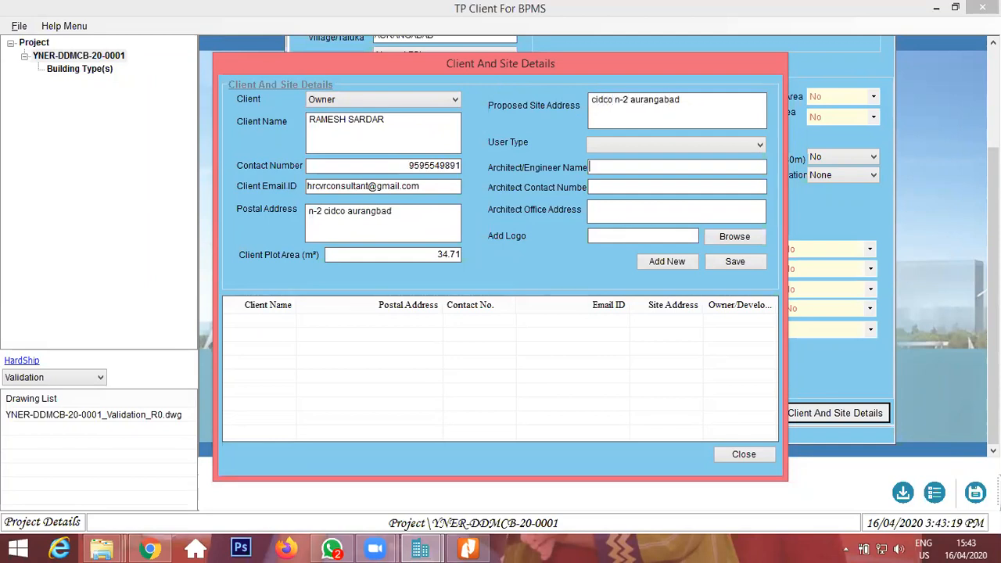
# Set User Type to Engineer and enter the engineer's name and contact number.
pyautogui.click(630, 142)
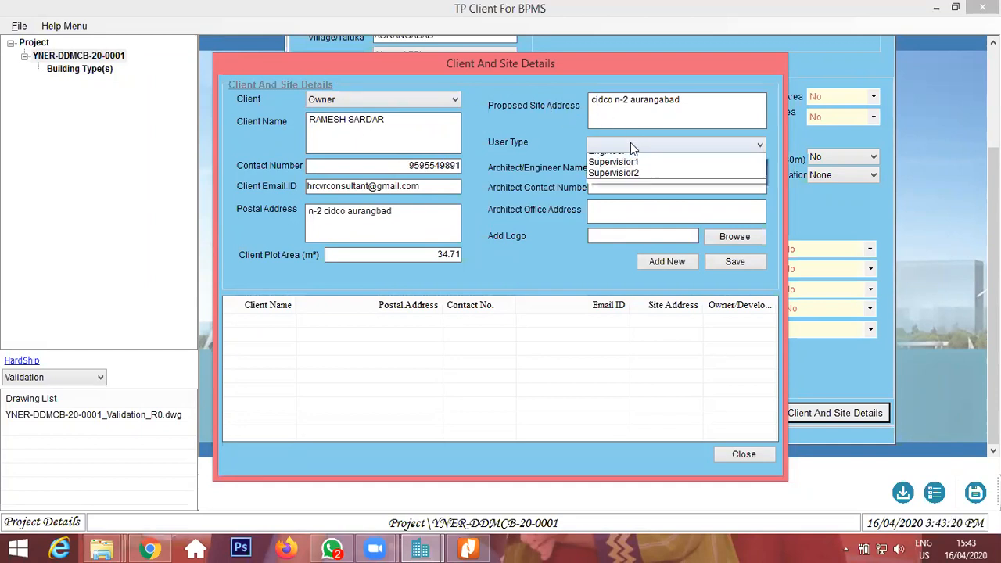
pyautogui.click(625, 170)
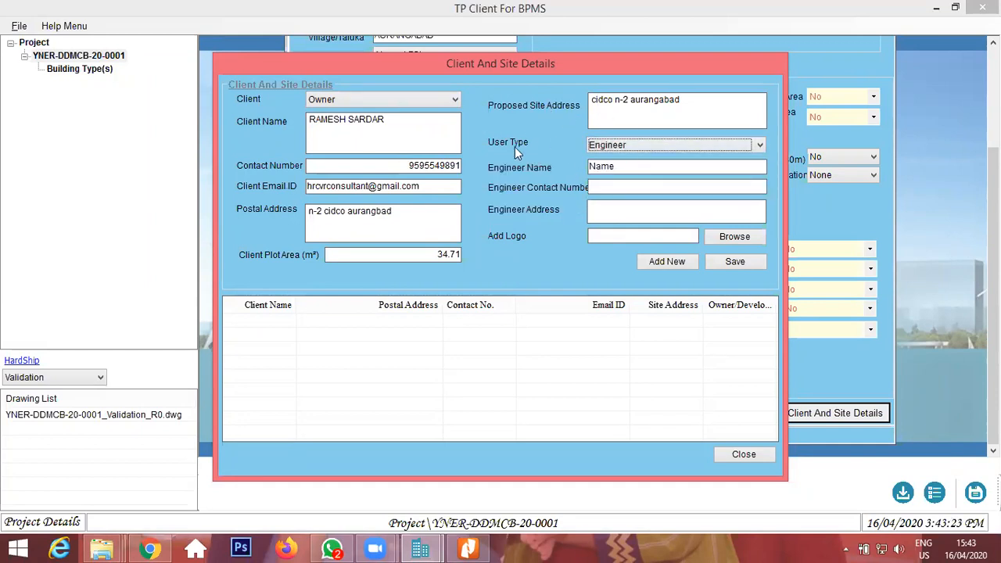
pyautogui.click(634, 147)
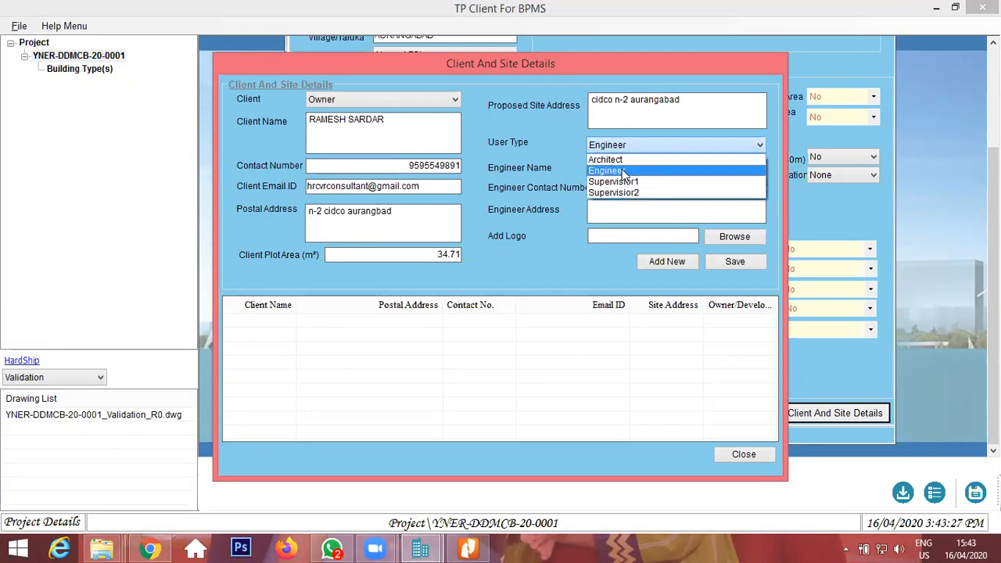
pyautogui.click(618, 170)
pyautogui.doubleClick(609, 165)
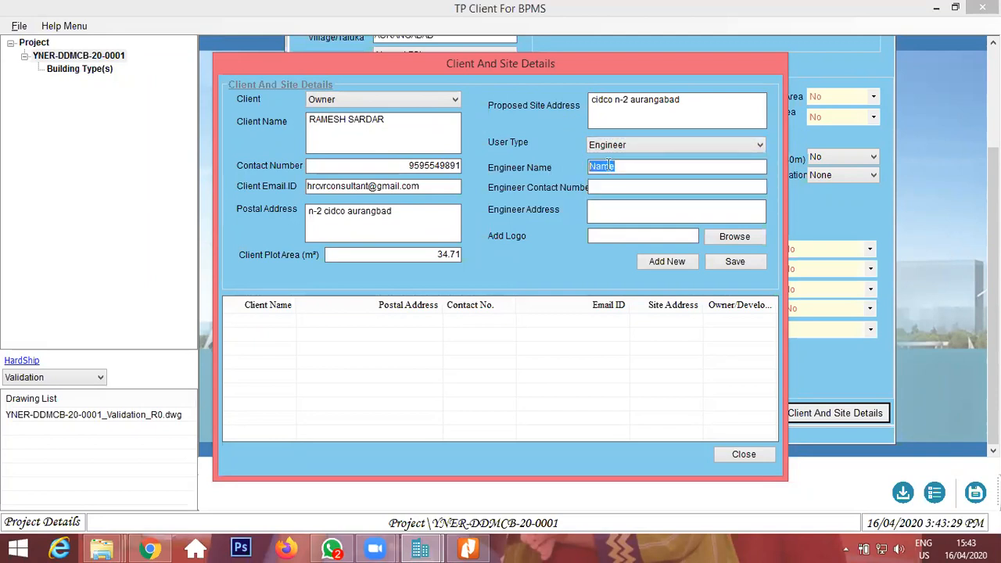
pyautogui.write('harish C R')
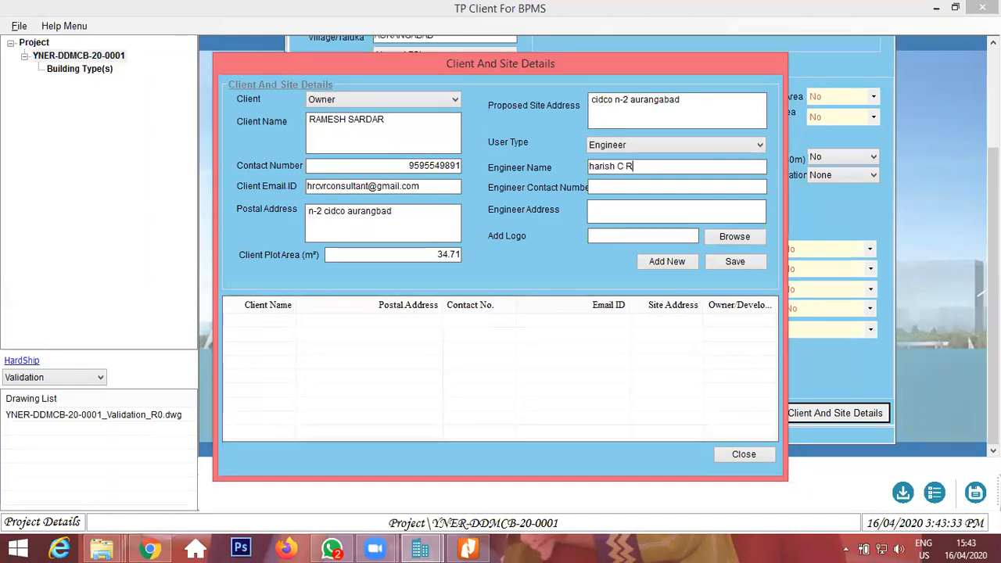
pyautogui.write('inge')
pyautogui.press('Tab')
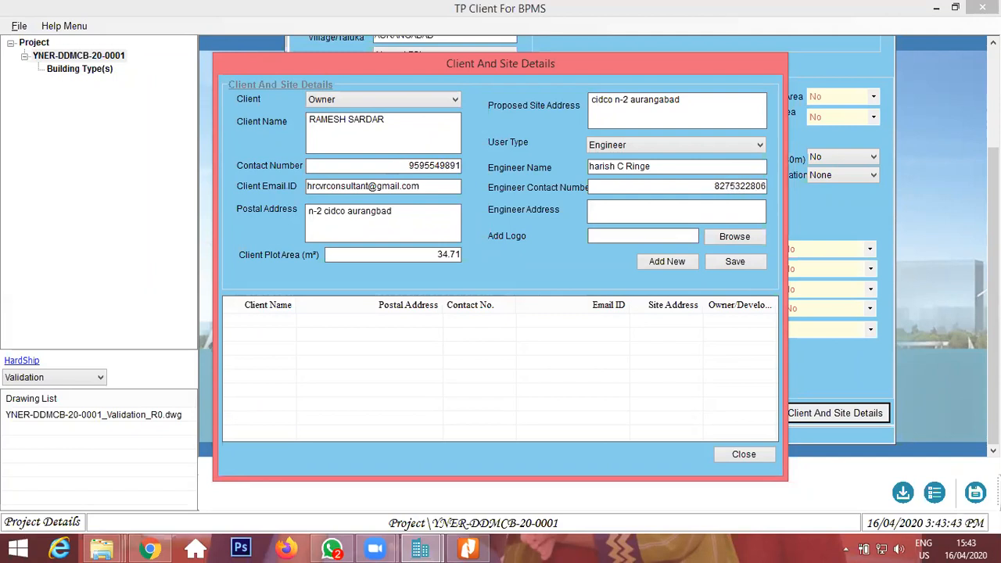
# Enter the engineer's office address and save the client and site details.
pyautogui.write('cidco n-2 aurangabad')
pyautogui.press('Tab')
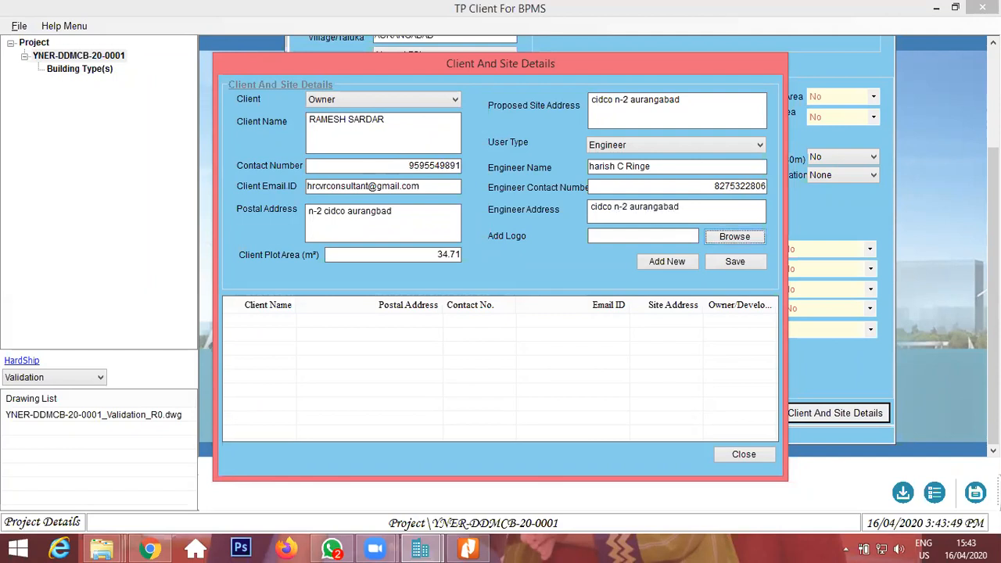
pyautogui.click(726, 258)
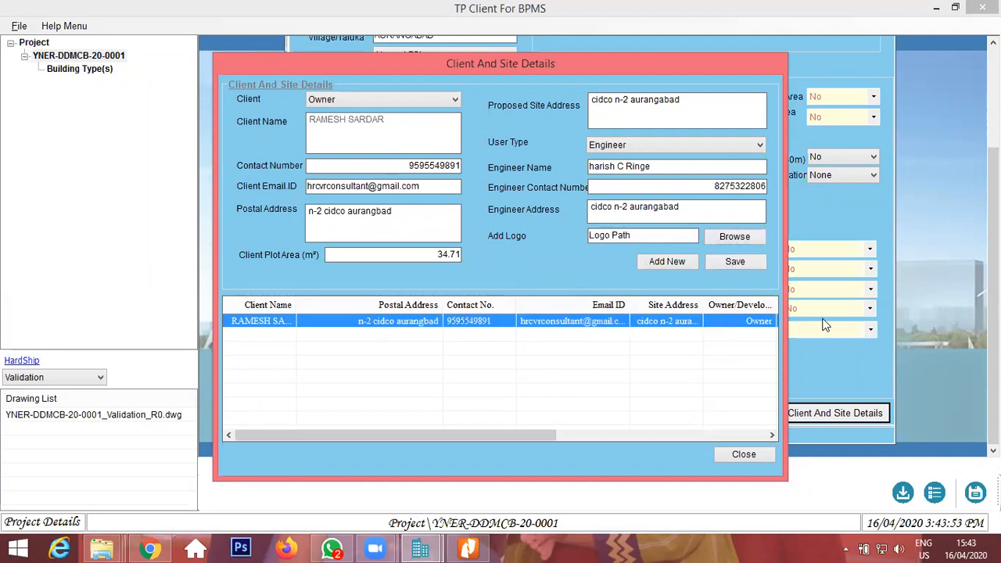
# Close the Client And Site Details dialog and save the project.
pyautogui.click(742, 454)
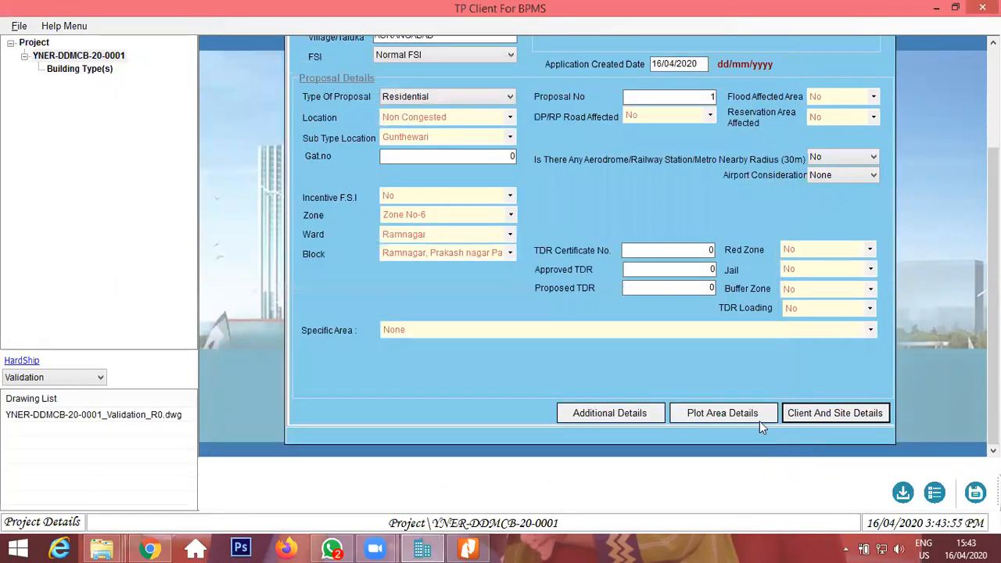
pyautogui.click(975, 491)
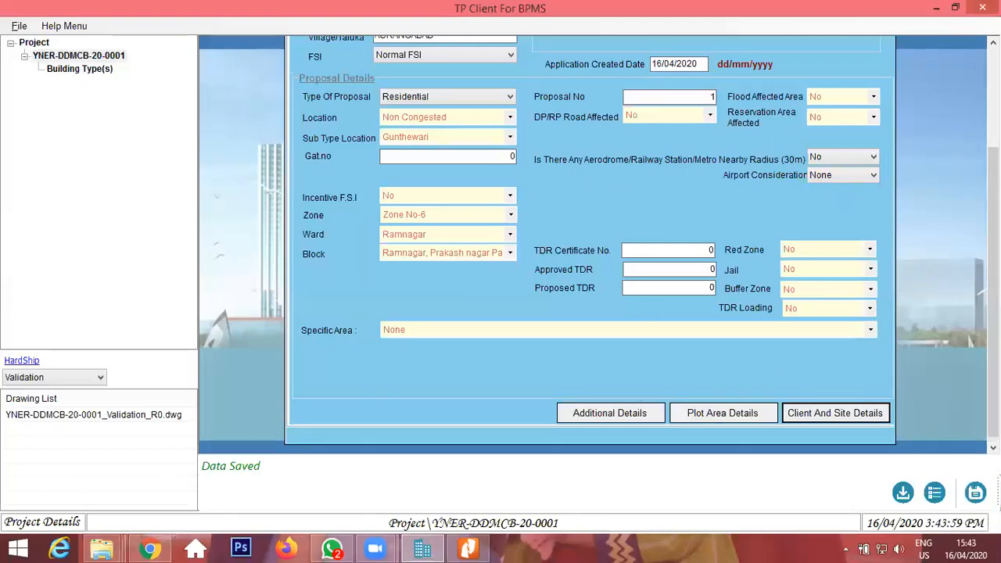
pyautogui.moveTo(993, 282); pyautogui.dragTo(993, 180)
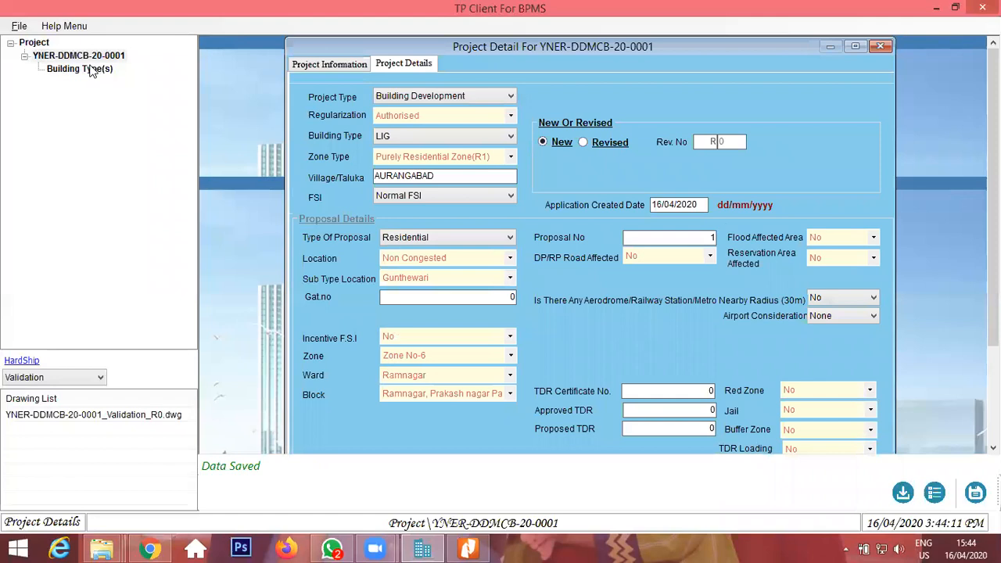
# Add a new Building Type(s) entry under the project.
pyautogui.click(63, 58)
pyautogui.click(81, 70)
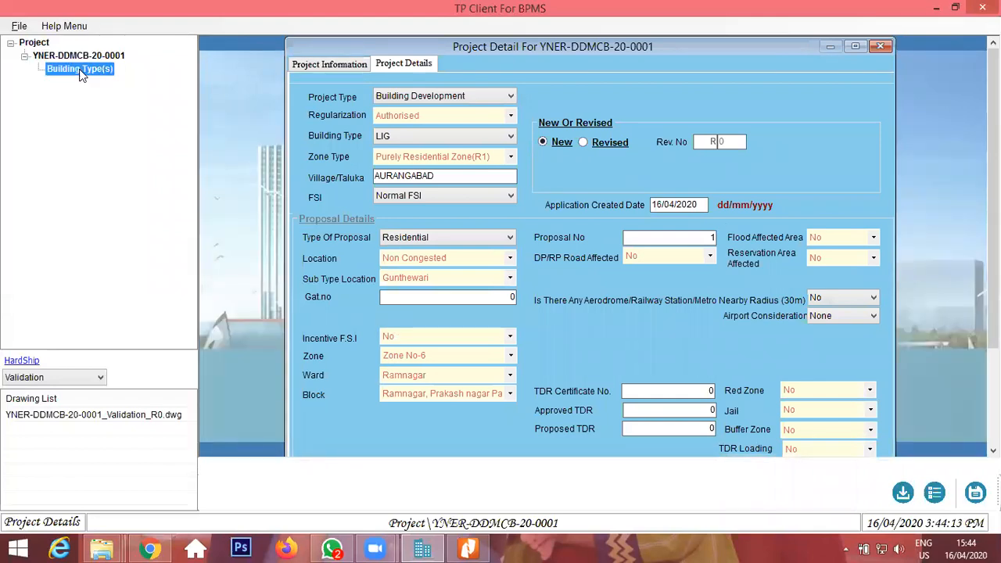
pyautogui.rightClick(70, 70)
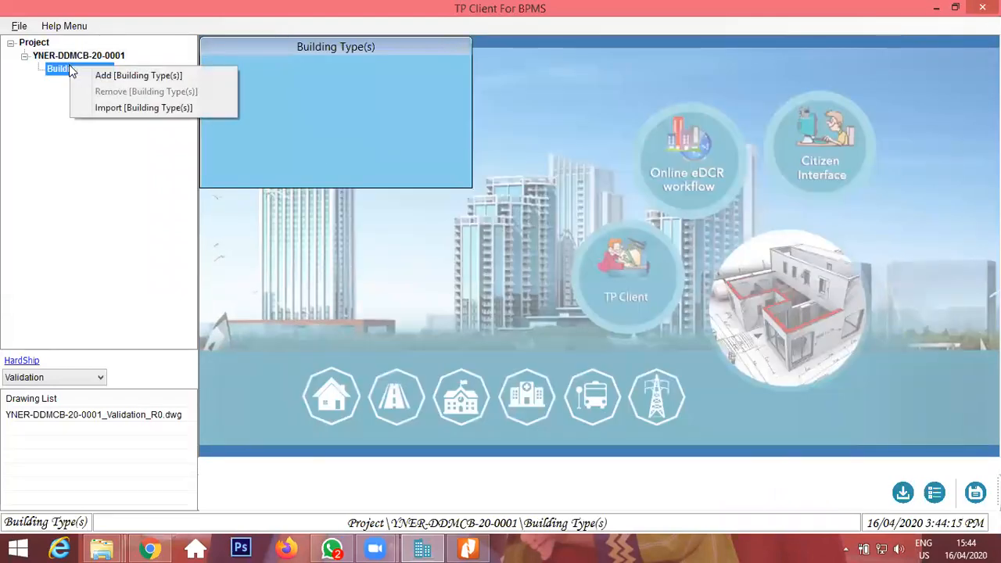
pyautogui.click(64, 71)
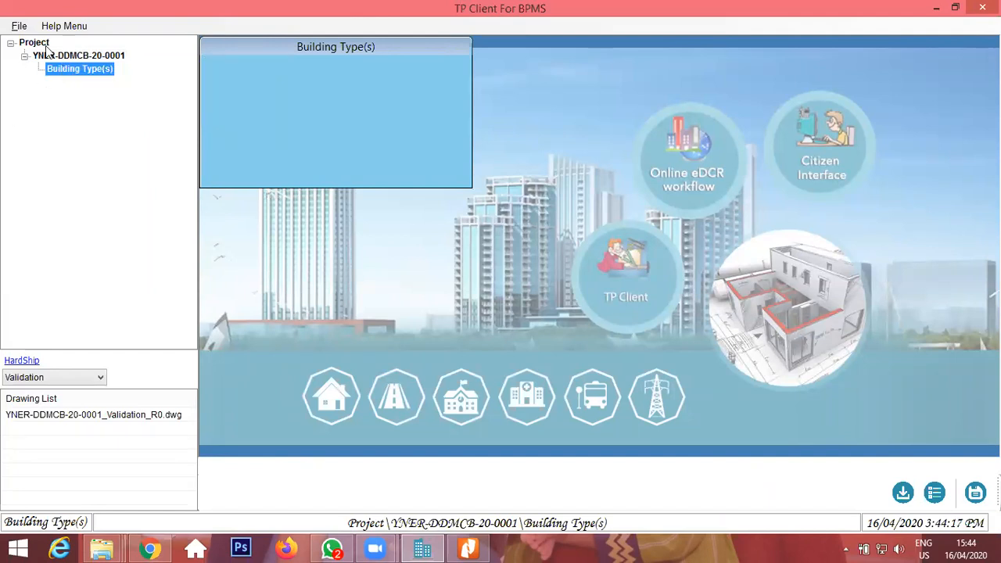
pyautogui.rightClick(81, 69)
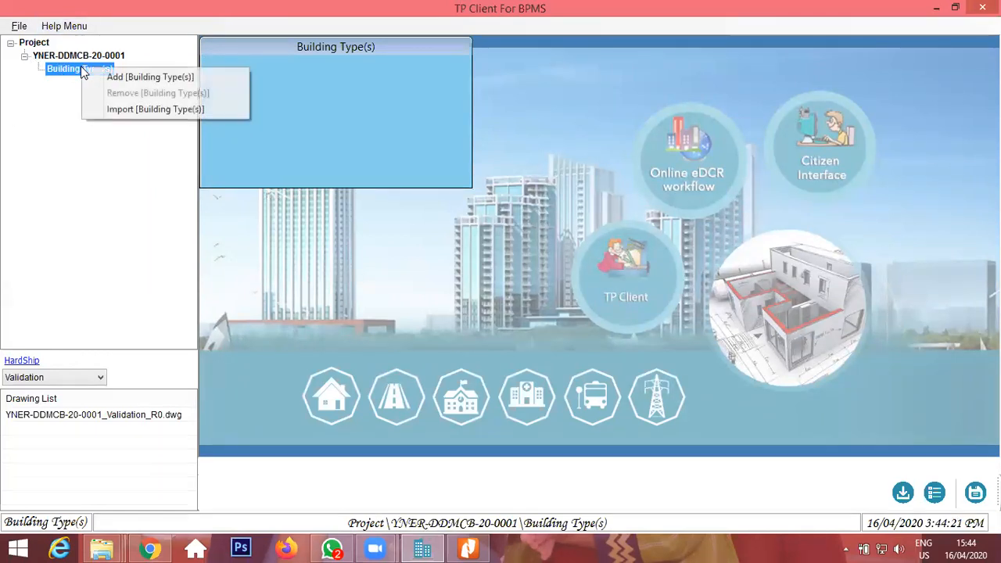
pyautogui.click(117, 76)
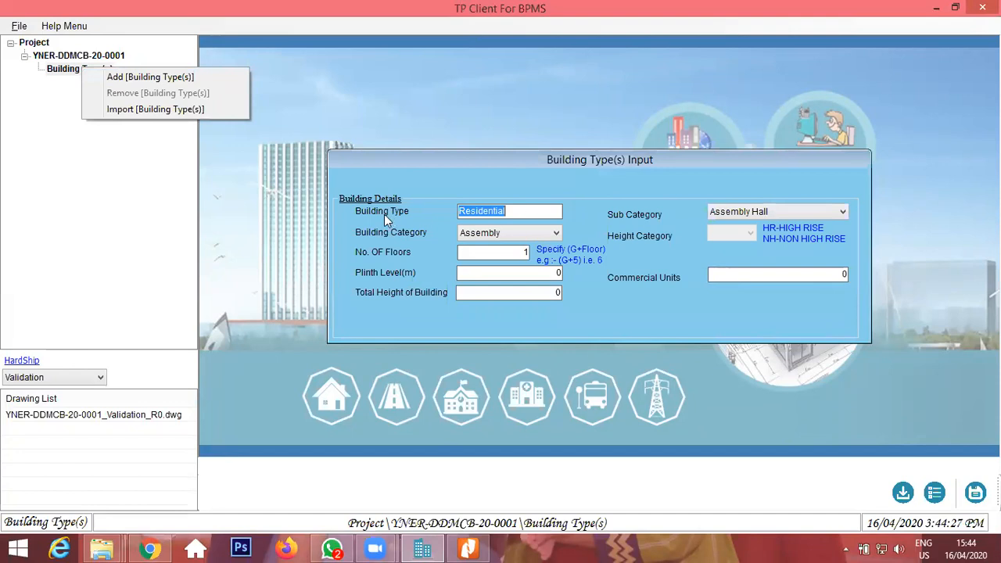
# Set Building Category to Residential and Sub Category to Row House.
pyautogui.click(549, 210)
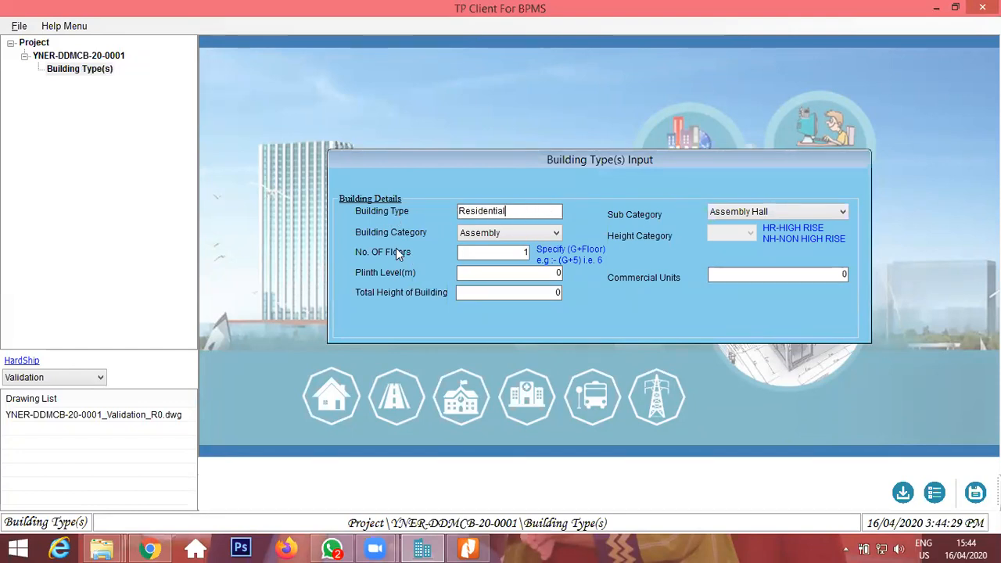
pyautogui.click(498, 233)
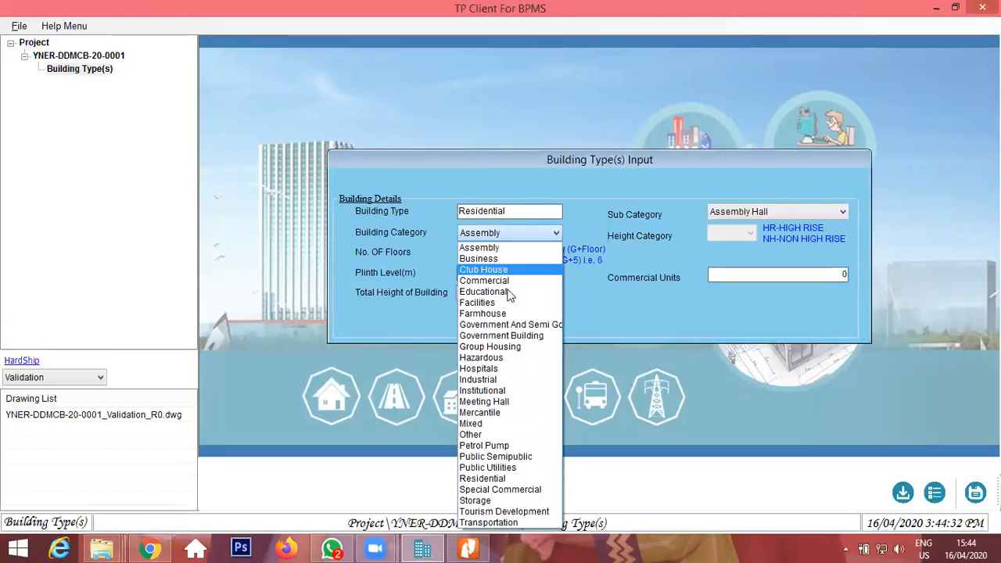
pyautogui.click(505, 479)
pyautogui.click(791, 215)
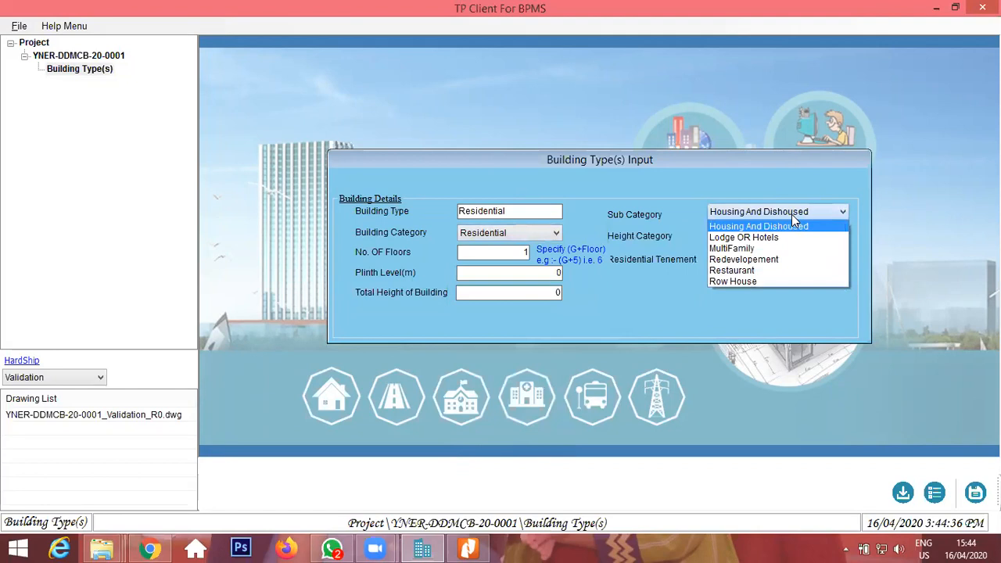
pyautogui.click(751, 282)
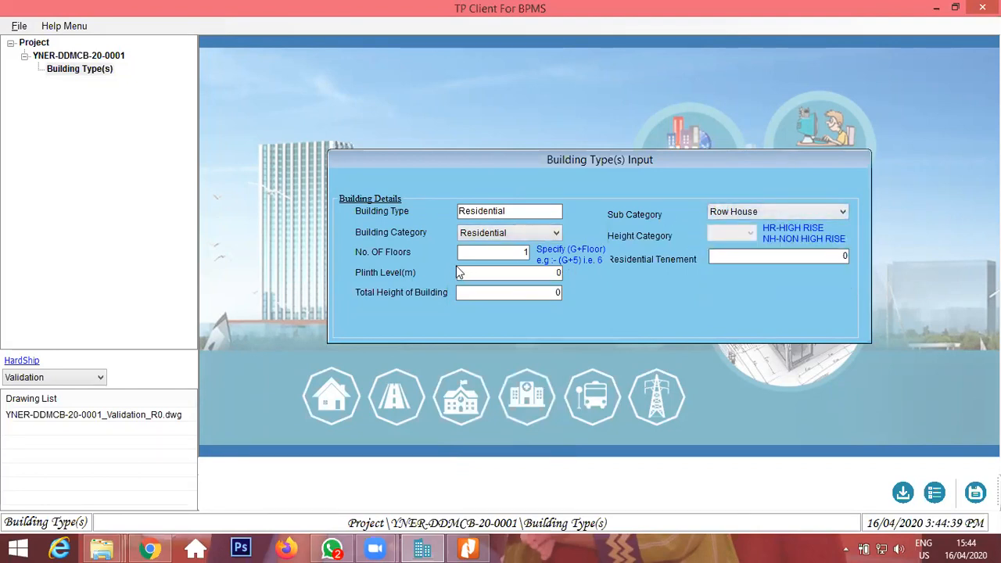
# Set No. OF Floors to 2 and Plinth Level to 0.45 m.
pyautogui.moveTo(501, 251); pyautogui.dragTo(592, 249)
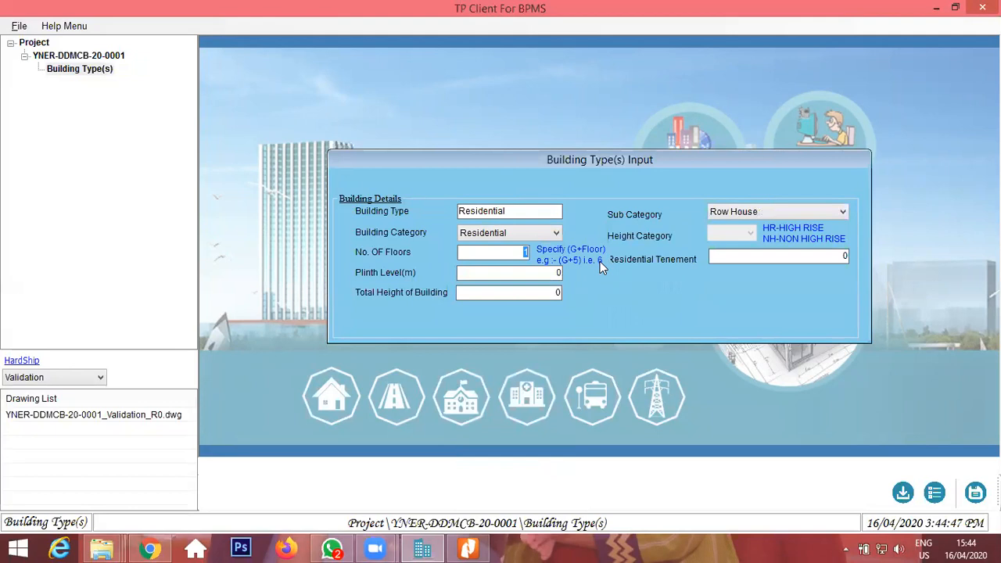
pyautogui.press('BackSpace')
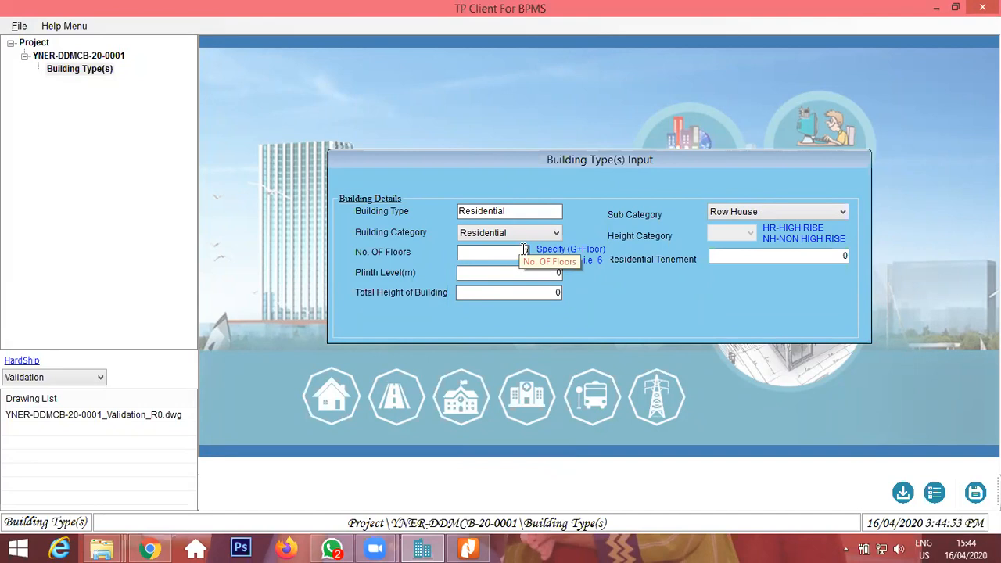
pyautogui.write('2')
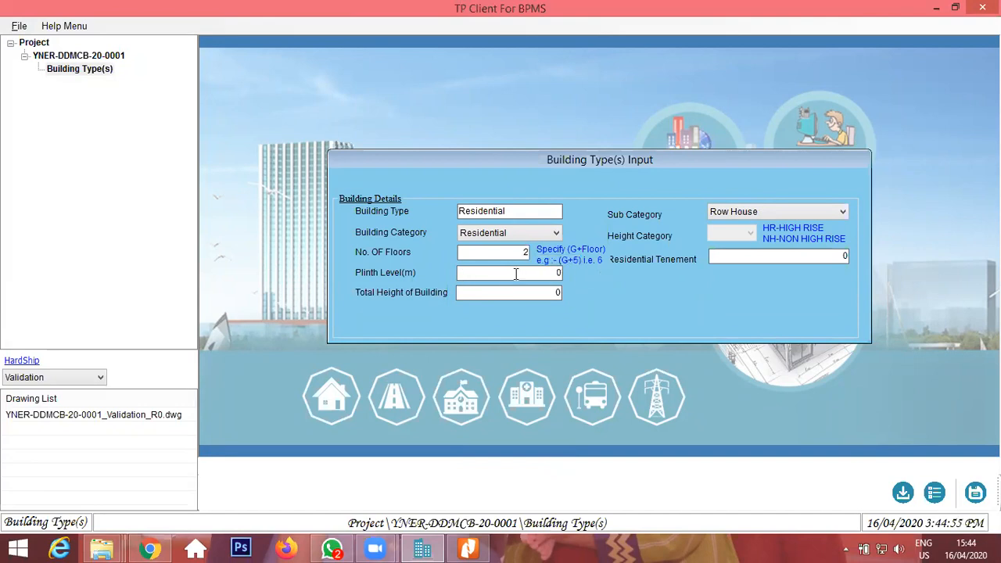
pyautogui.write('0.45')
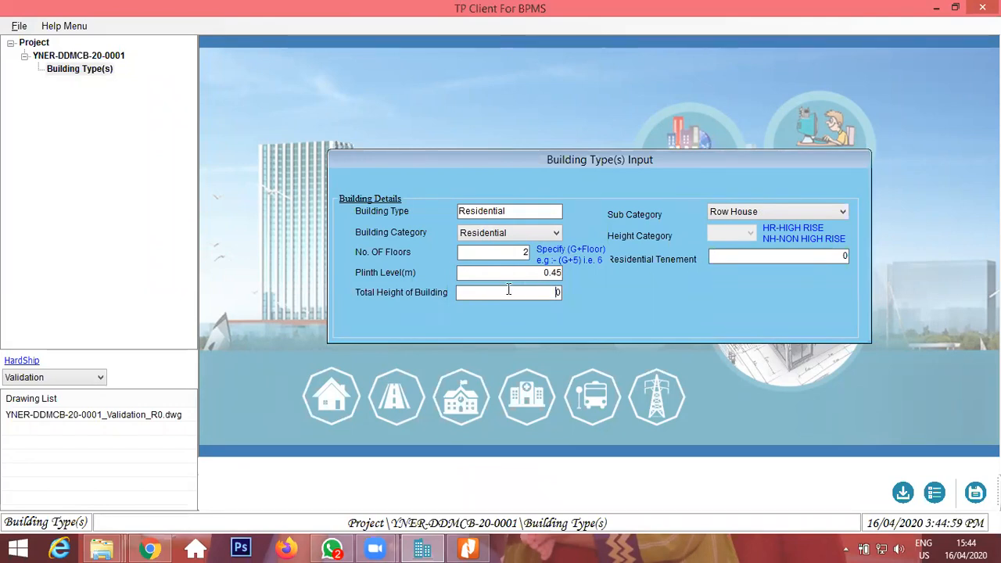
# Switch to File Explorer and open SARDAR REVISED.dwg from the Clients\sanctioning\Drawing\SARDAR folder.
pyautogui.click(104, 548)
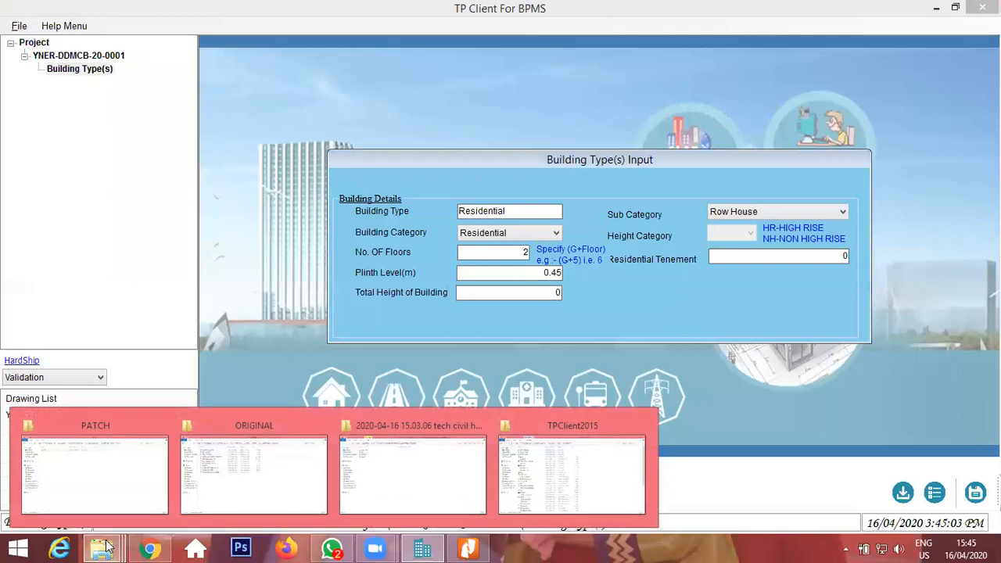
pyautogui.click(109, 546)
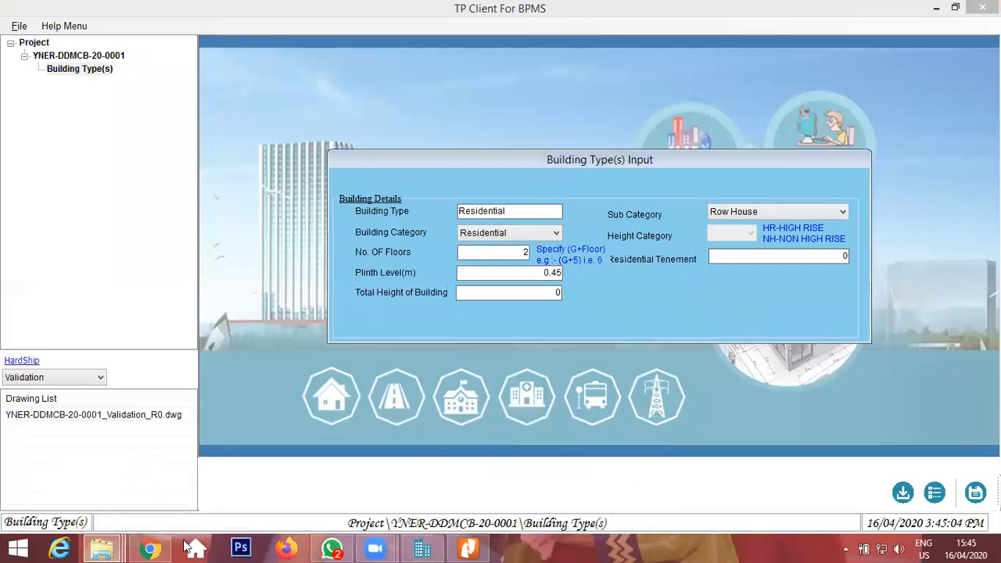
pyautogui.click(109, 547)
pyautogui.click(525, 469)
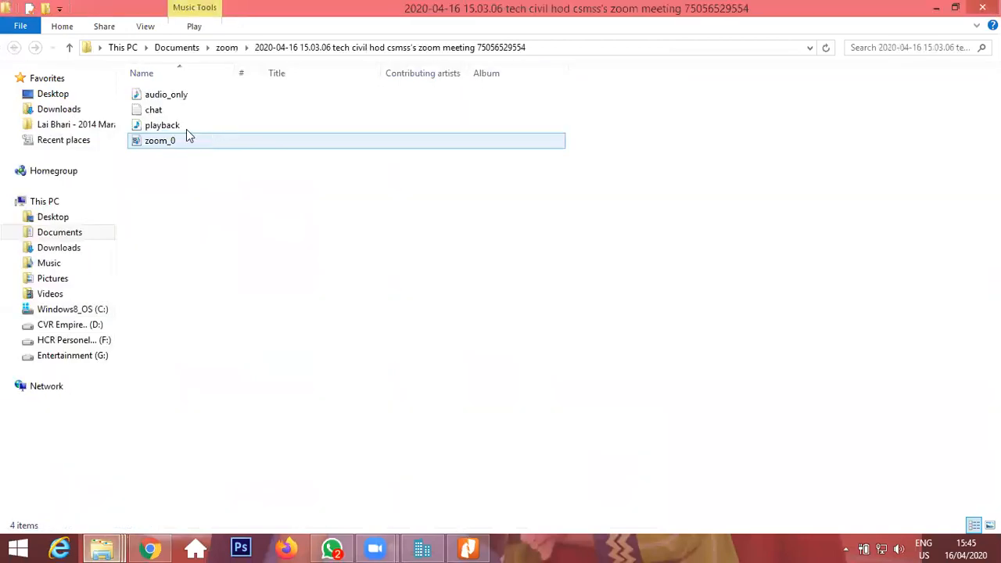
pyautogui.click(55, 216)
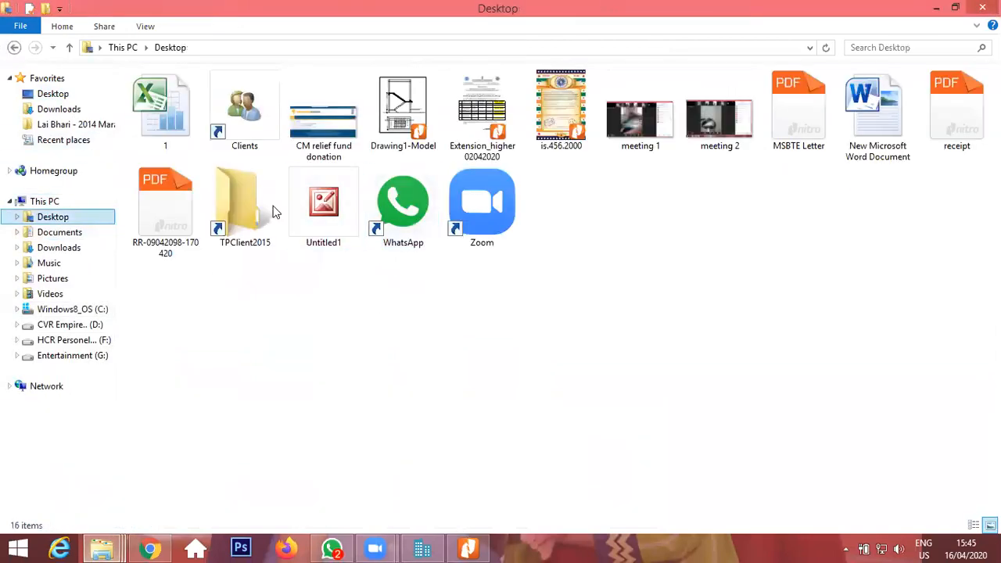
pyautogui.doubleClick(232, 130)
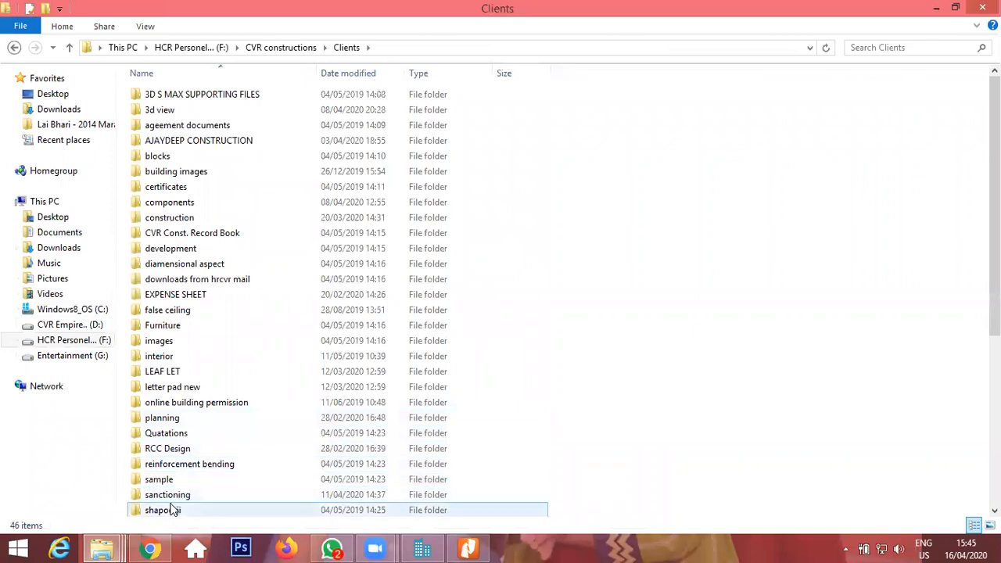
pyautogui.doubleClick(171, 497)
pyautogui.doubleClick(204, 173)
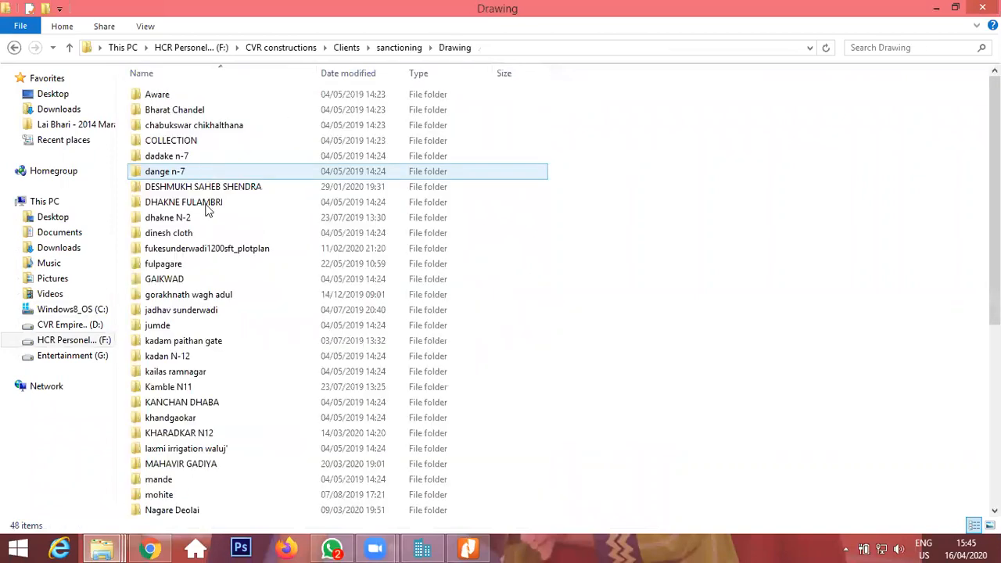
pyautogui.scroll(-7, 226, 287)
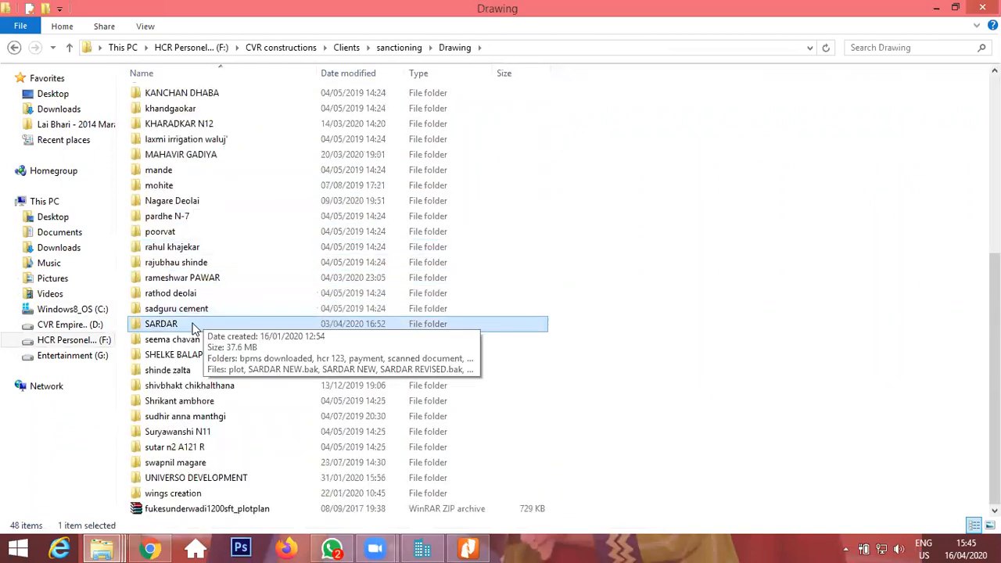
pyautogui.doubleClick(193, 322)
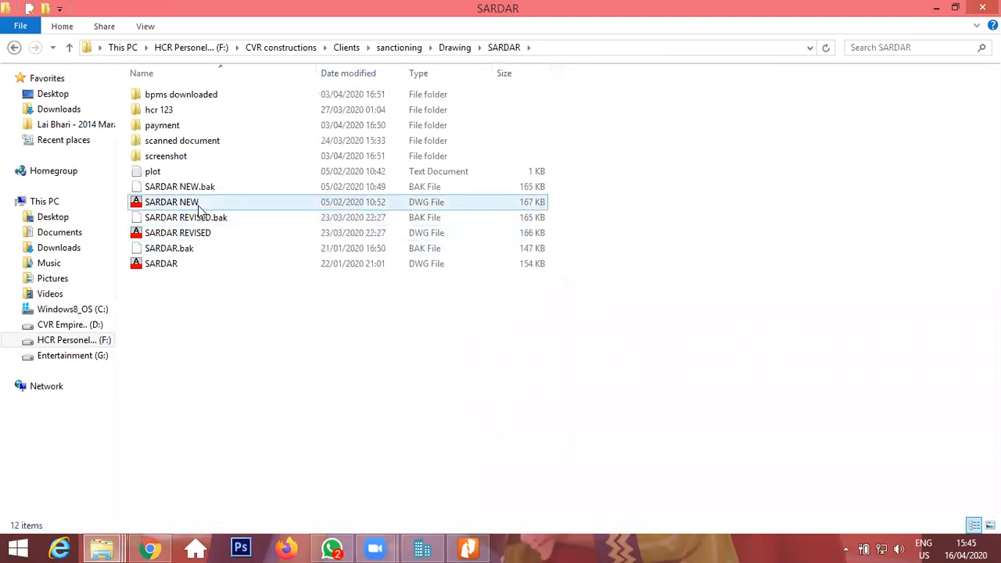
pyautogui.click(199, 233)
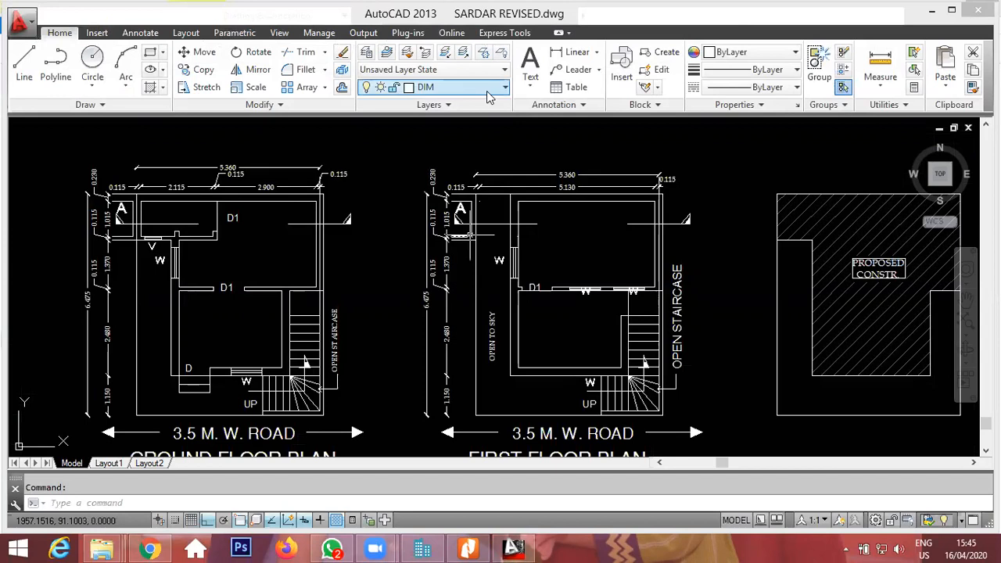
# Add a linear dimension for the building height in Section A-A, from ground level to the top slab.
pyautogui.click(426, 324)
pyautogui.scroll(-2, 408, 325)
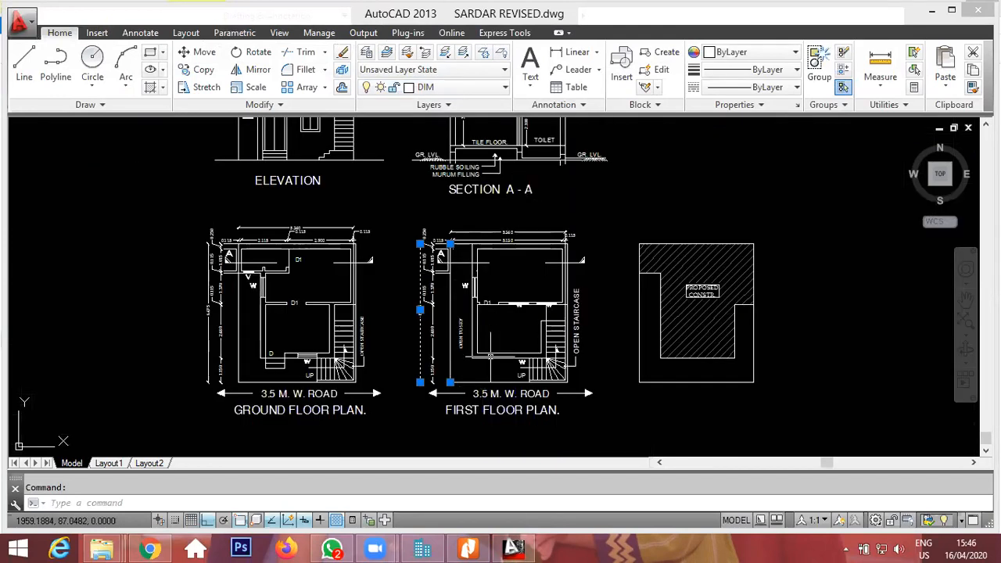
pyautogui.scroll(-2, 566, 341)
pyautogui.press('Escape')
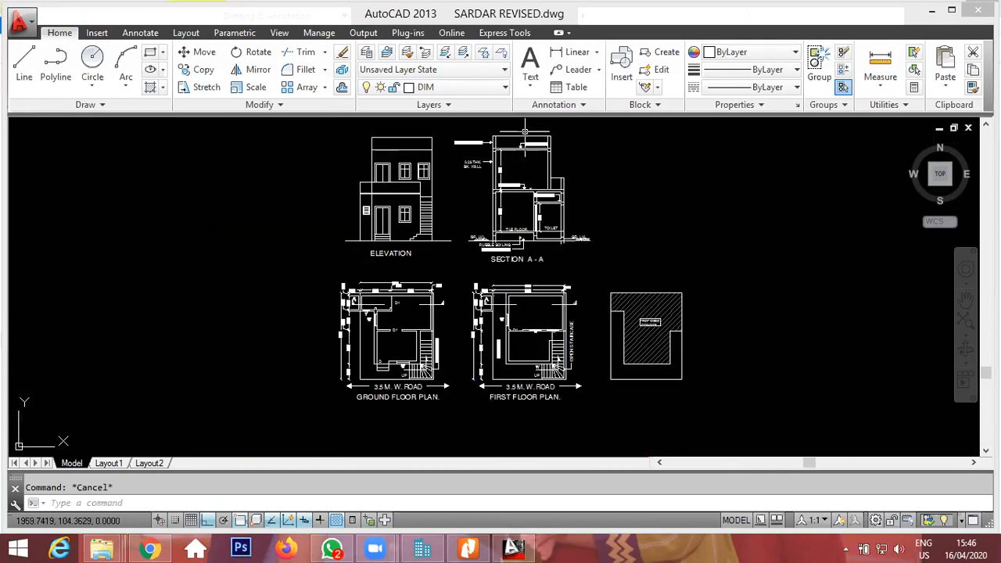
pyautogui.scroll(2, 526, 129)
pyautogui.click(577, 51)
pyautogui.scroll(4, 505, 154)
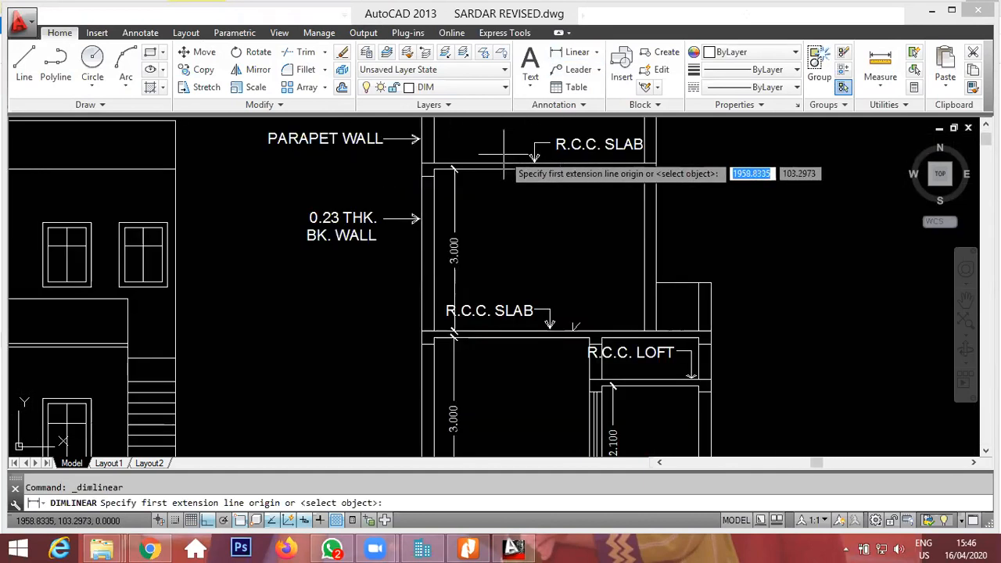
pyautogui.click(426, 162)
pyautogui.scroll(-3, 427, 162)
pyautogui.scroll(3, 433, 344)
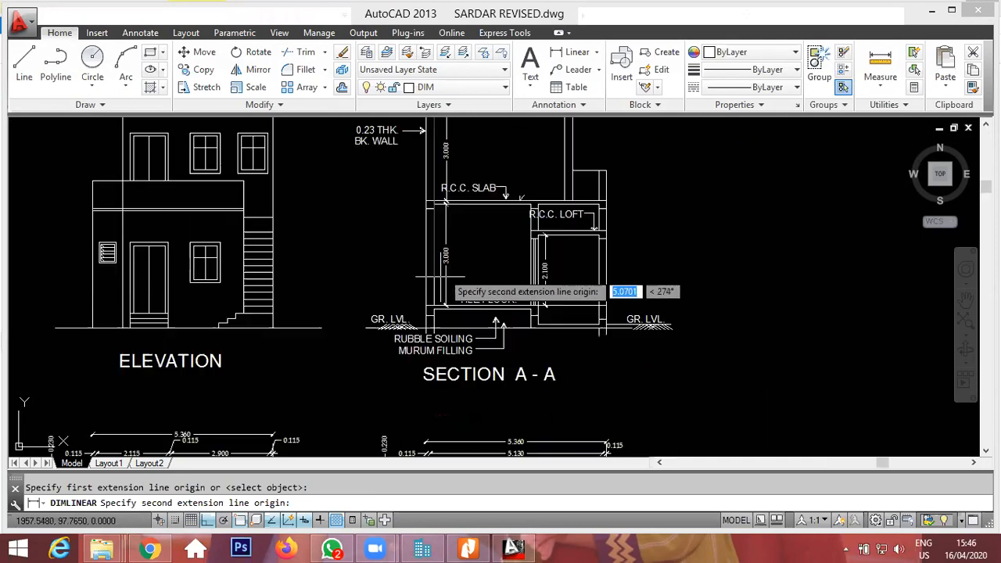
pyautogui.click(428, 354)
pyautogui.scroll(-2, 404, 319)
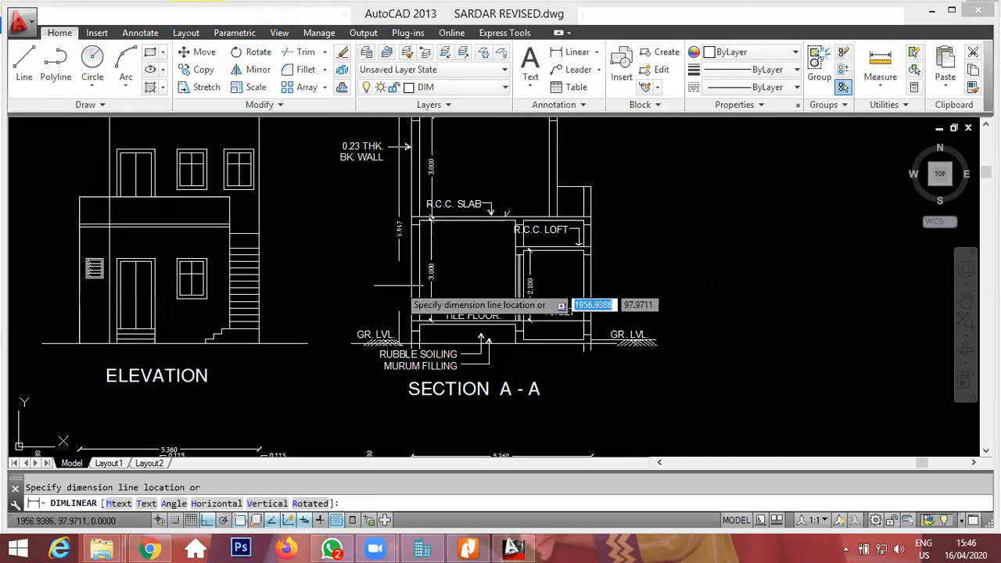
pyautogui.click(401, 232)
pyautogui.scroll(5, 401, 231)
pyautogui.scroll(-5, 469, 266)
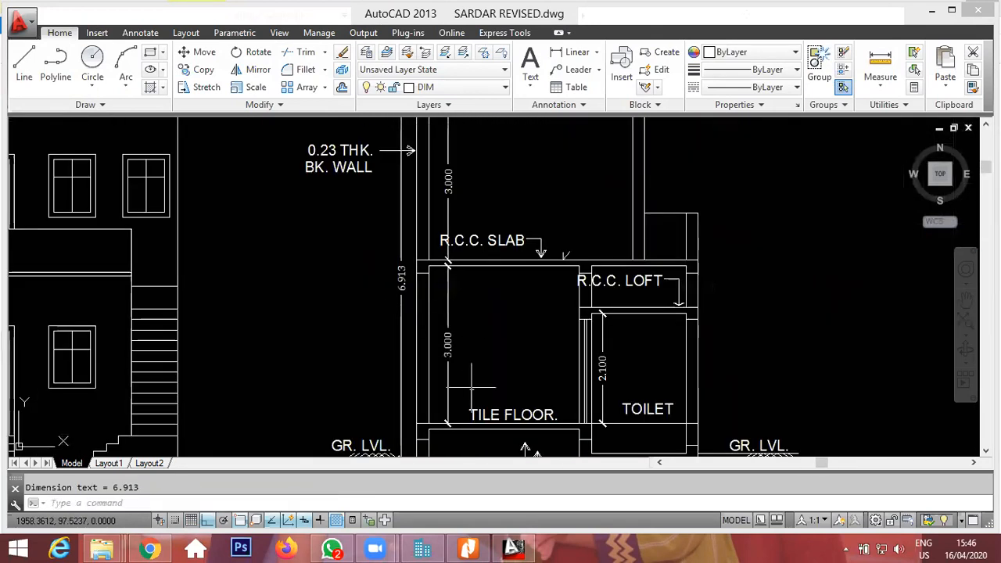
pyautogui.scroll(2, 454, 375)
# Dimension the plinth height near ground level in the section, then delete that dimension.
pyautogui.click(571, 52)
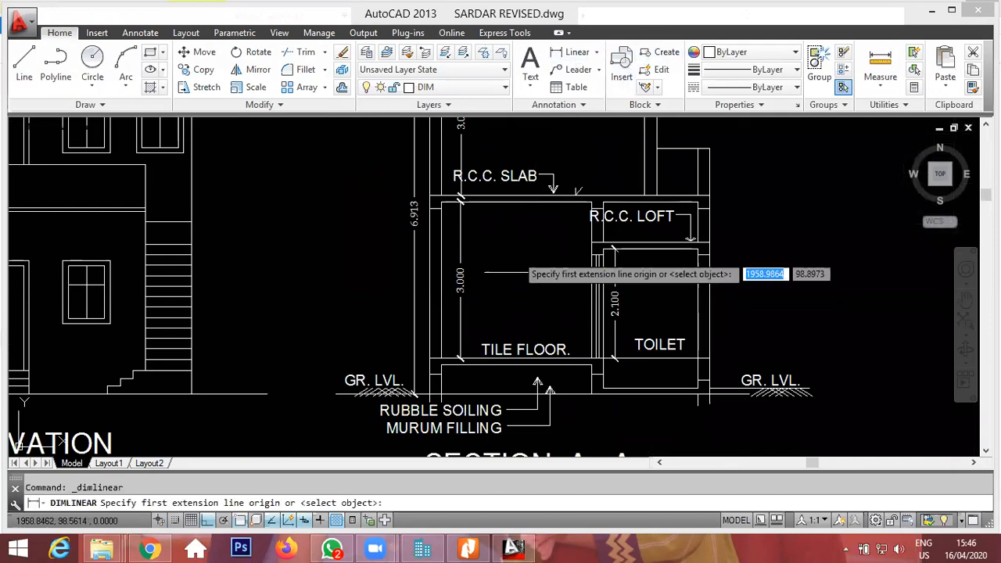
pyautogui.scroll(2, 449, 402)
pyautogui.click(450, 401)
pyautogui.click(436, 355)
pyautogui.click(606, 395)
pyautogui.scroll(2, 438, 379)
pyautogui.click(435, 381)
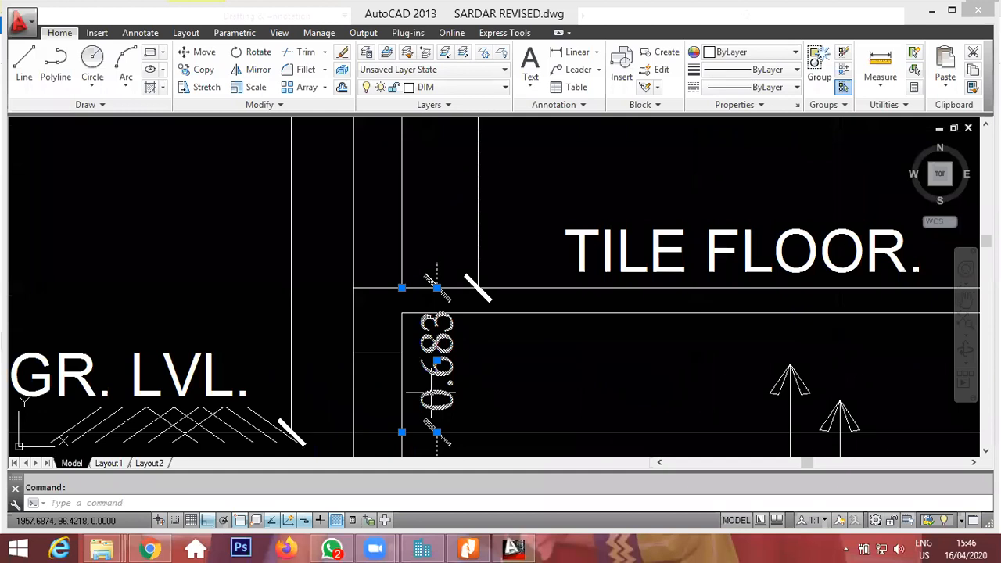
pyautogui.press('Delete')
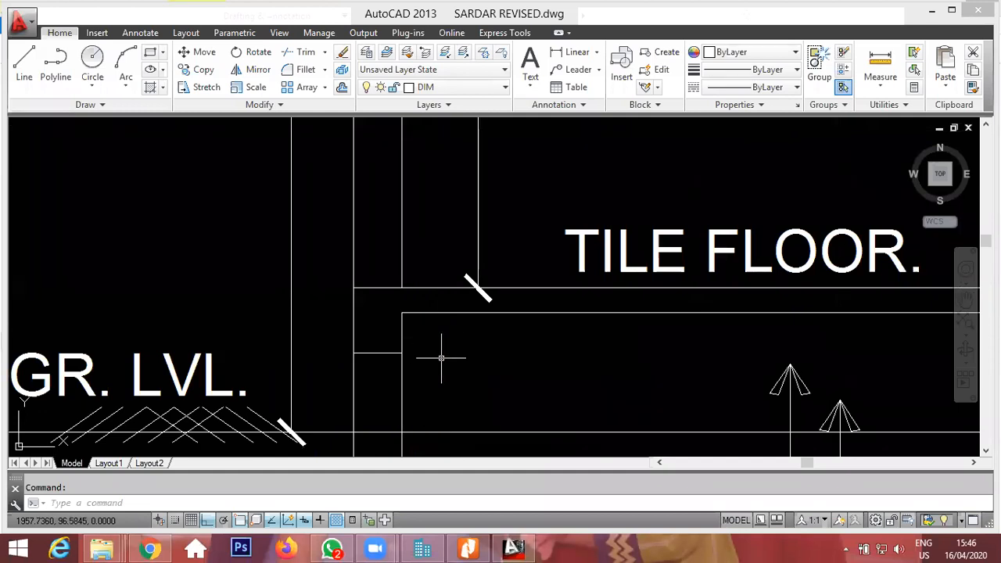
# Move the height dimension's lower end from ground level up to the floor level line.
pyautogui.click(272, 280)
pyautogui.click(401, 431)
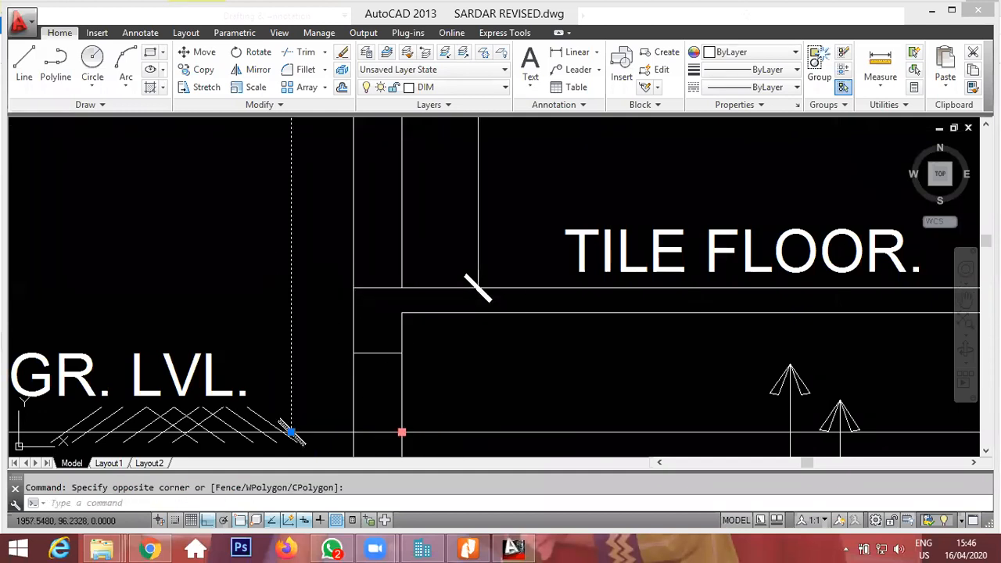
pyautogui.click(402, 286)
pyautogui.scroll(-4, 402, 286)
pyautogui.press('Escape')
pyautogui.scroll(6, 446, 291)
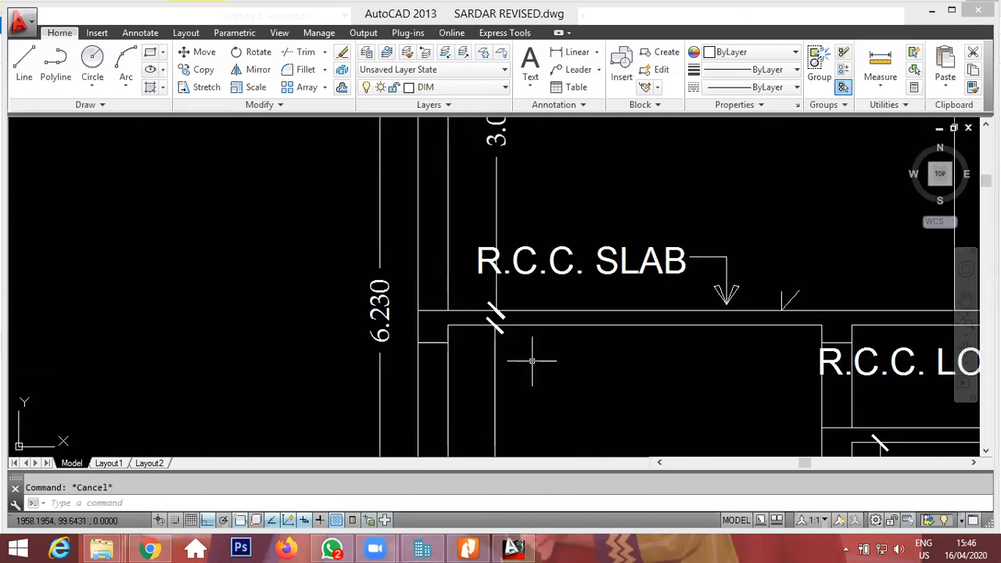
# Open Calculator and add 6.23 and 0.45.
pyautogui.press('super')
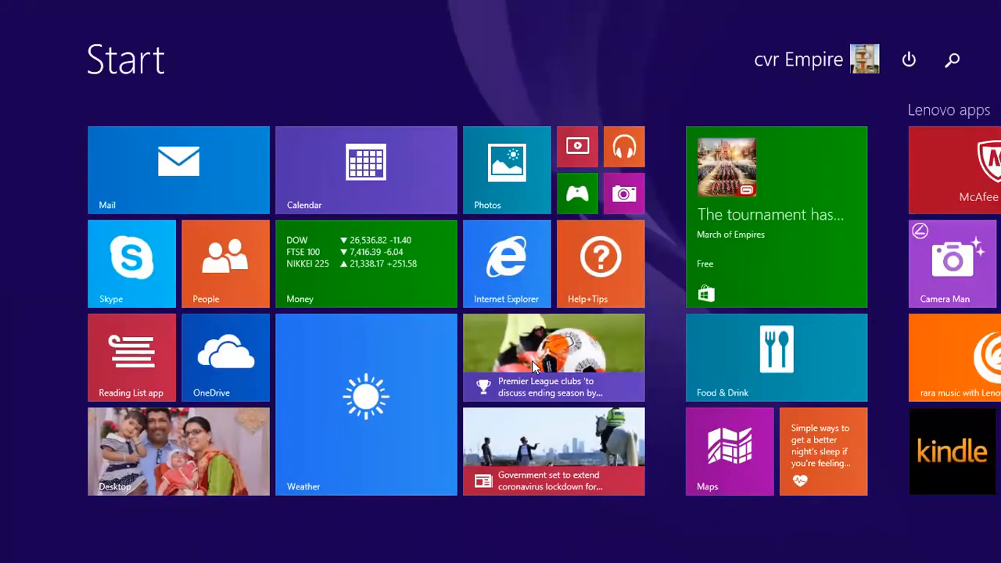
pyautogui.write('valcu')
pyautogui.press('BackSpace')
pyautogui.press('BackSpace')
pyautogui.press('BackSpace')
pyautogui.press('BackSpace')
pyautogui.press('BackSpace')
pyautogui.write('cal')
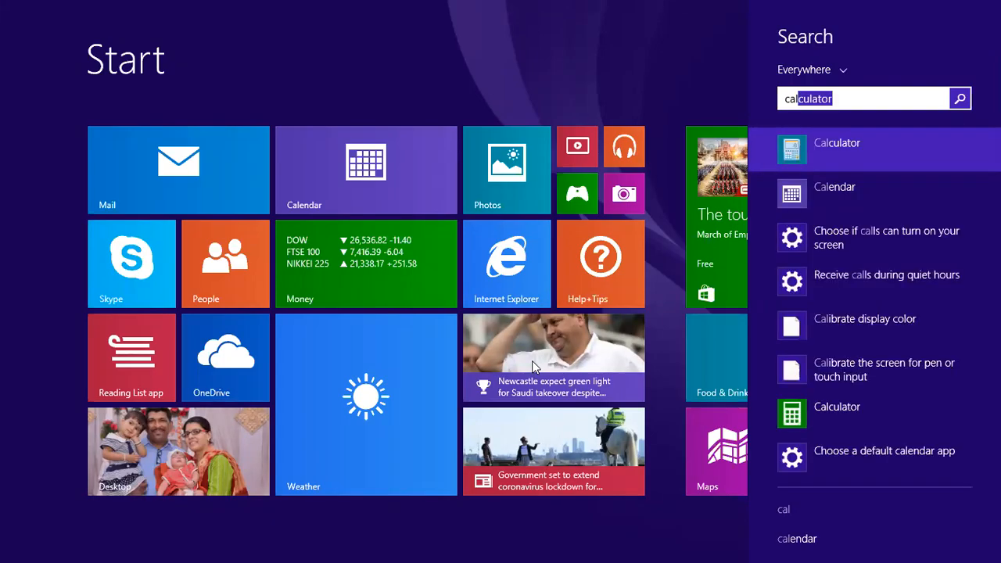
pyautogui.press('Return')
pyautogui.write('6.')
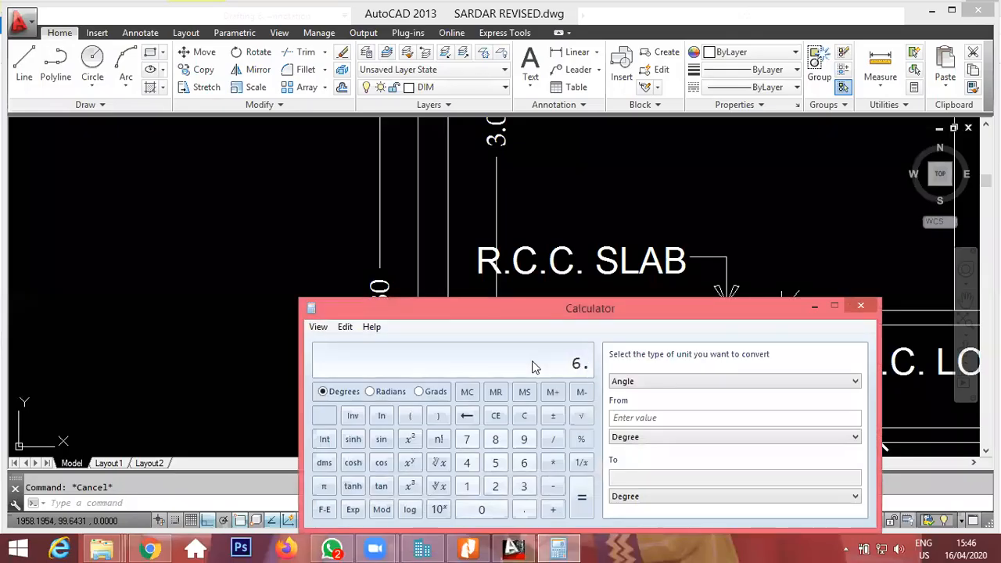
pyautogui.write('23+0.45')
pyautogui.press('Return')
# Return to the Building Type(s) Input and set Total Height of Building to 6.68.
pyautogui.click(422, 549)
pyautogui.write('6.68')
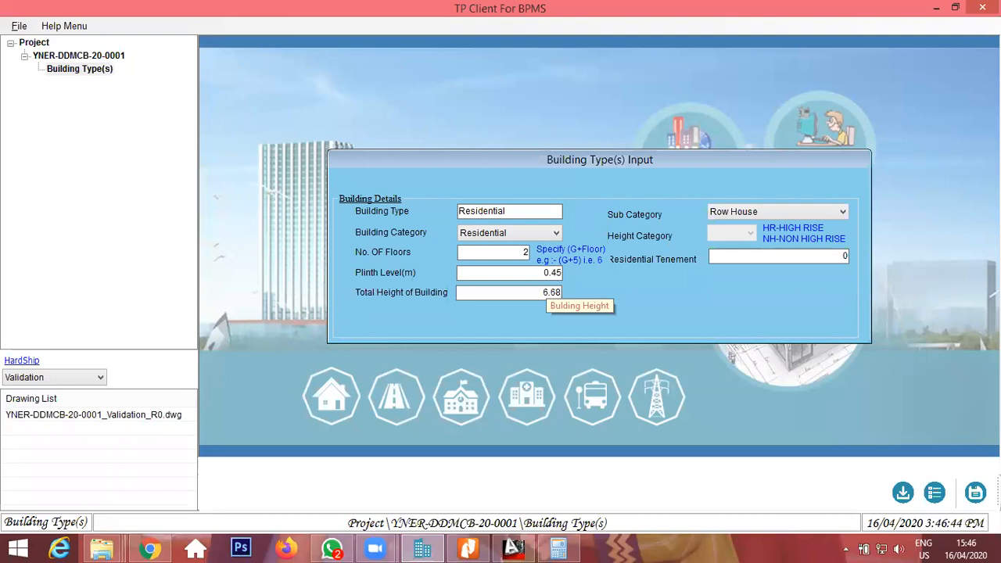
pyautogui.press('Tab')
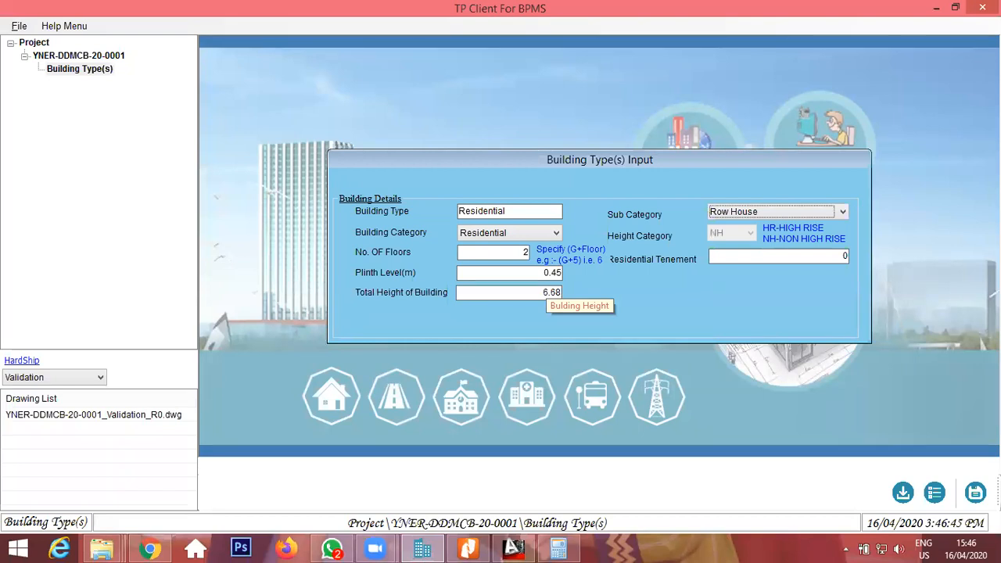
# Set Residential Tenement to 1 and save the building type details.
pyautogui.press('Tab')
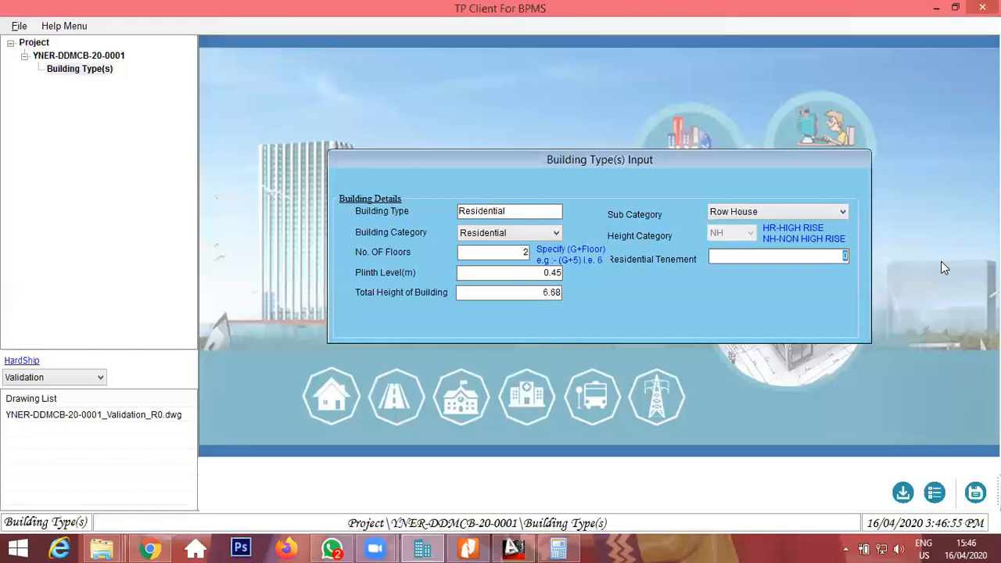
pyautogui.write('1')
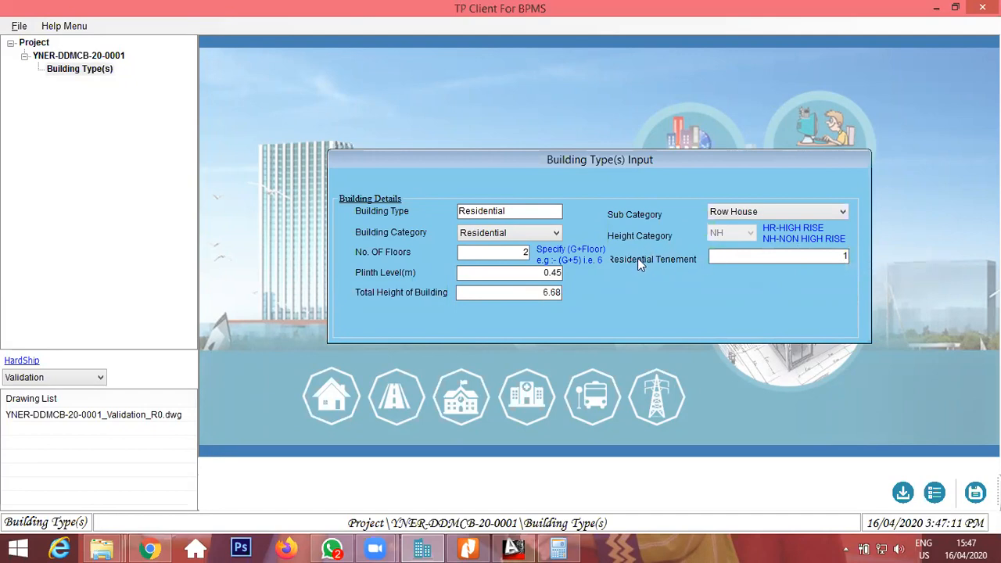
pyautogui.click(975, 492)
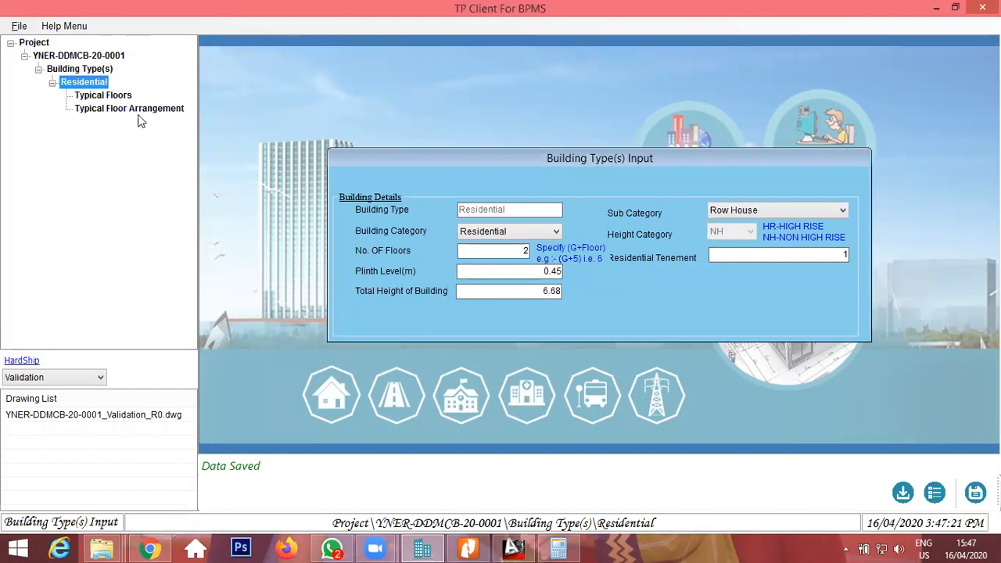
# Add a new typical floor under the Residential building type and name it GROUND FLOOR.
pyautogui.rightClick(104, 98)
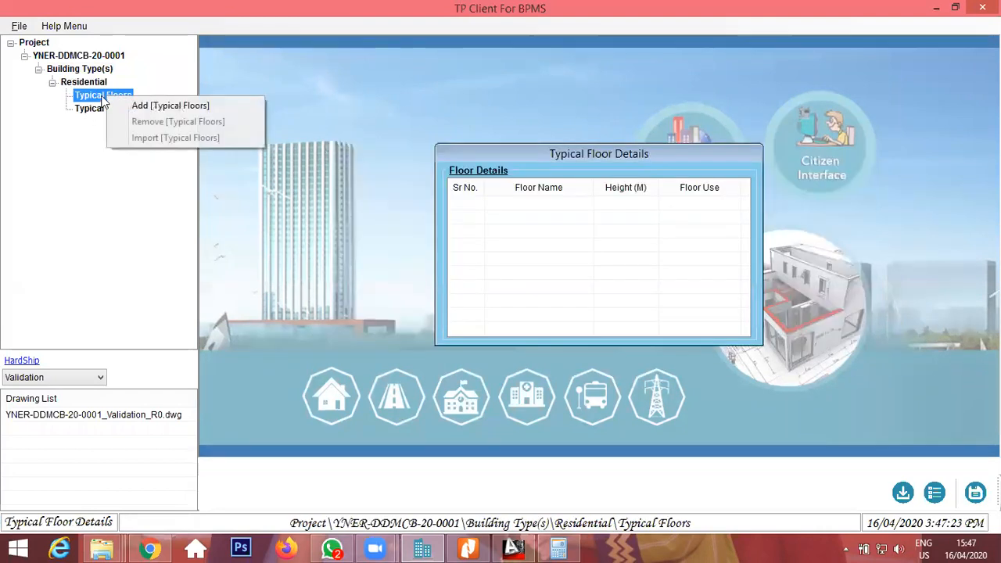
pyautogui.rightClick(101, 97)
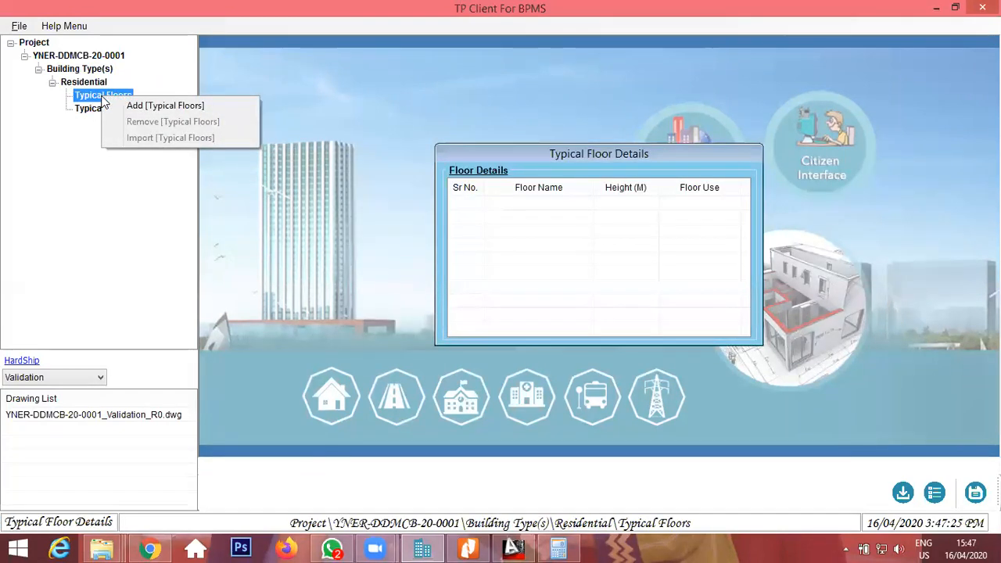
pyautogui.click(129, 104)
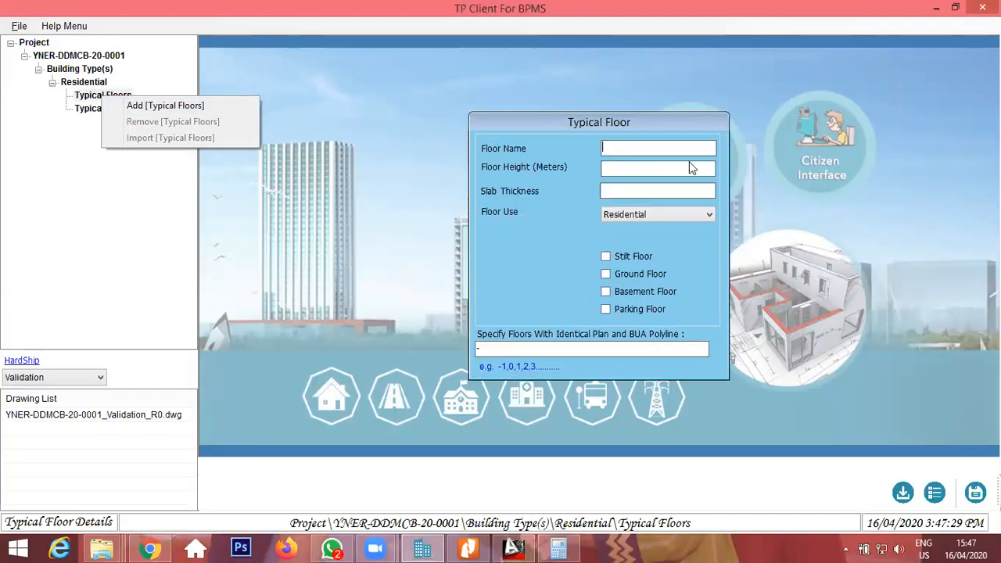
pyautogui.write('oun')
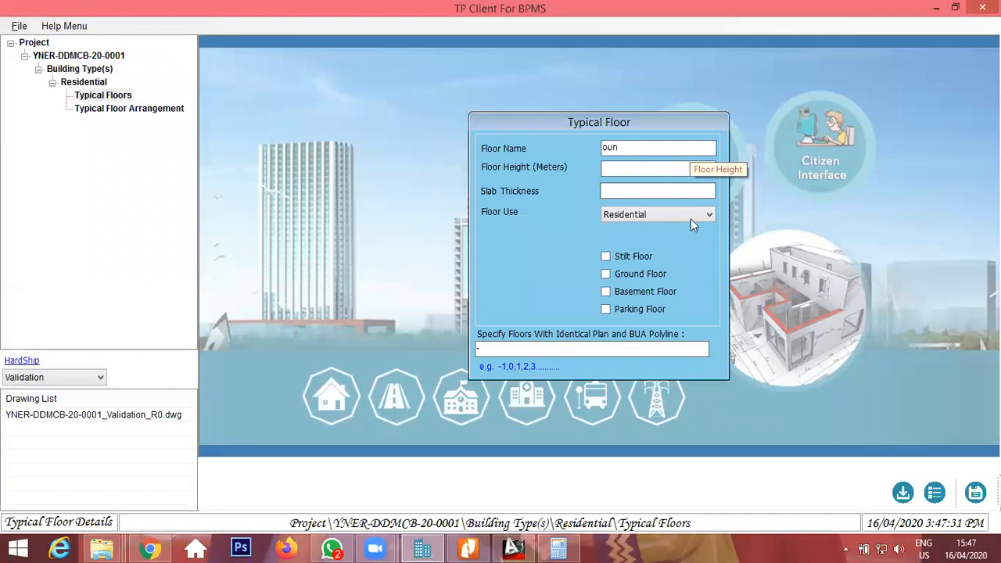
pyautogui.moveTo(655, 147); pyautogui.dragTo(364, 130)
pyautogui.write('G')
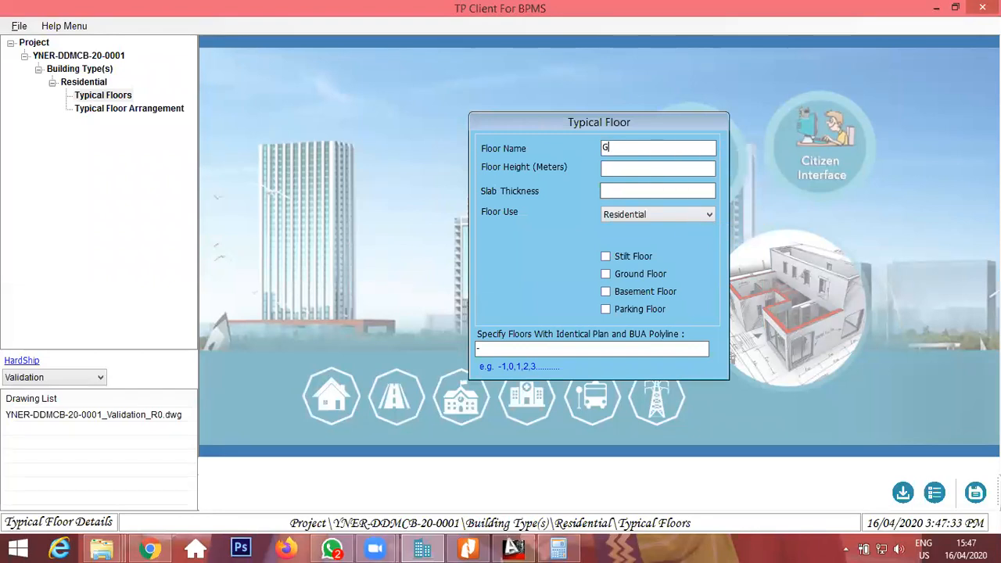
pyautogui.write('ROUND FLOOR')
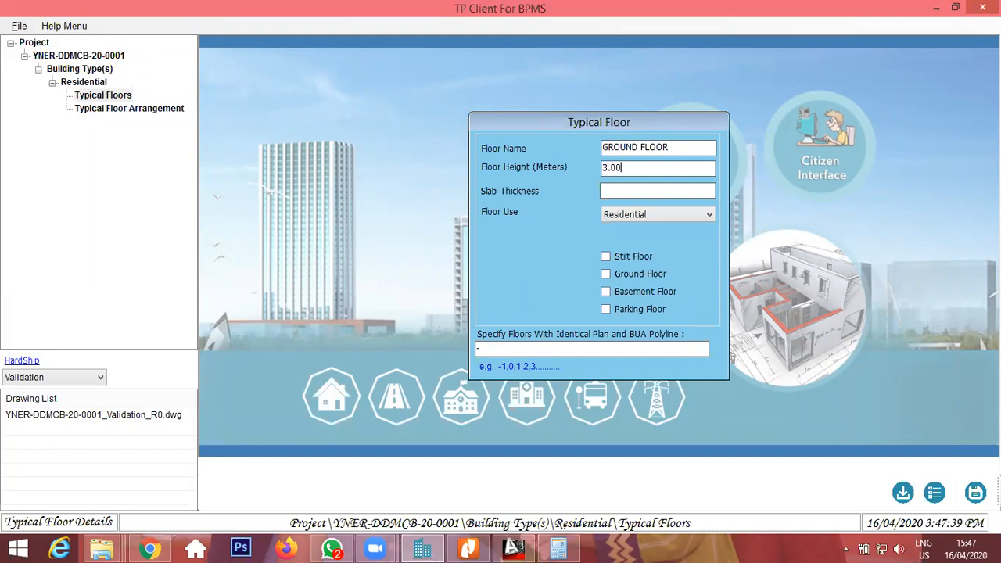
# Set the ground floor's height to 3.15 m, slab thickness 0.15, mark it as Ground Floor, identical floor 0, and save.
pyautogui.press('Tab')
pyautogui.click(650, 186)
pyautogui.click(617, 272)
pyautogui.write('0')
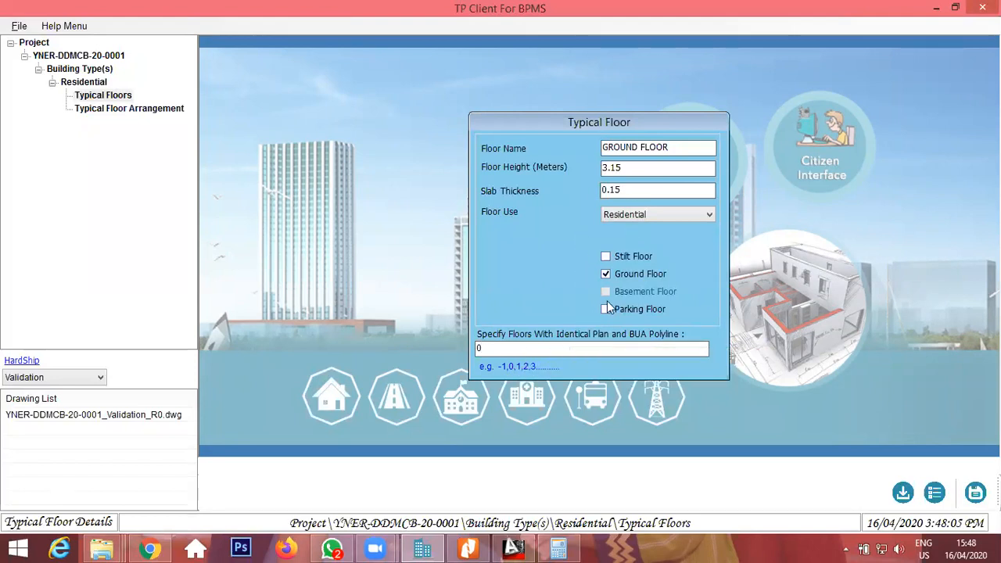
pyautogui.moveTo(497, 349); pyautogui.dragTo(301, 356)
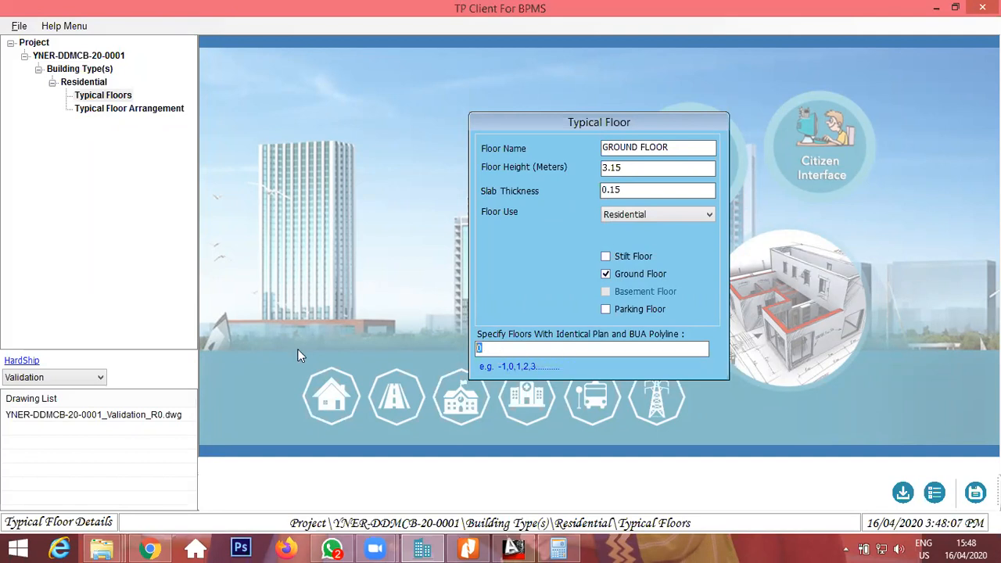
pyautogui.click(975, 492)
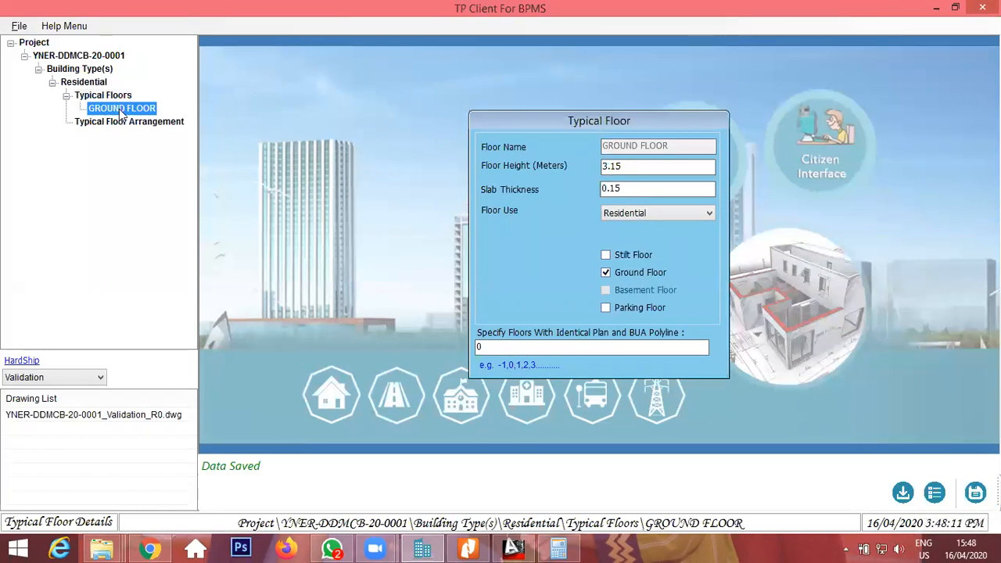
# Add another typical floor named FIRST FLOOR with a floor height of 3.15 m.
pyautogui.rightClick(116, 98)
pyautogui.click(181, 108)
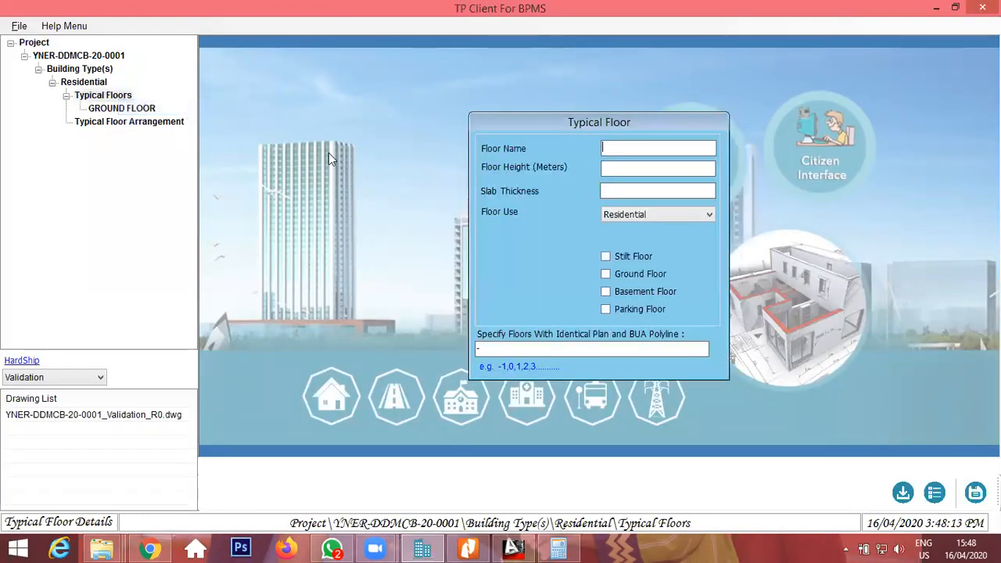
pyautogui.write('FIRST FLOOR')
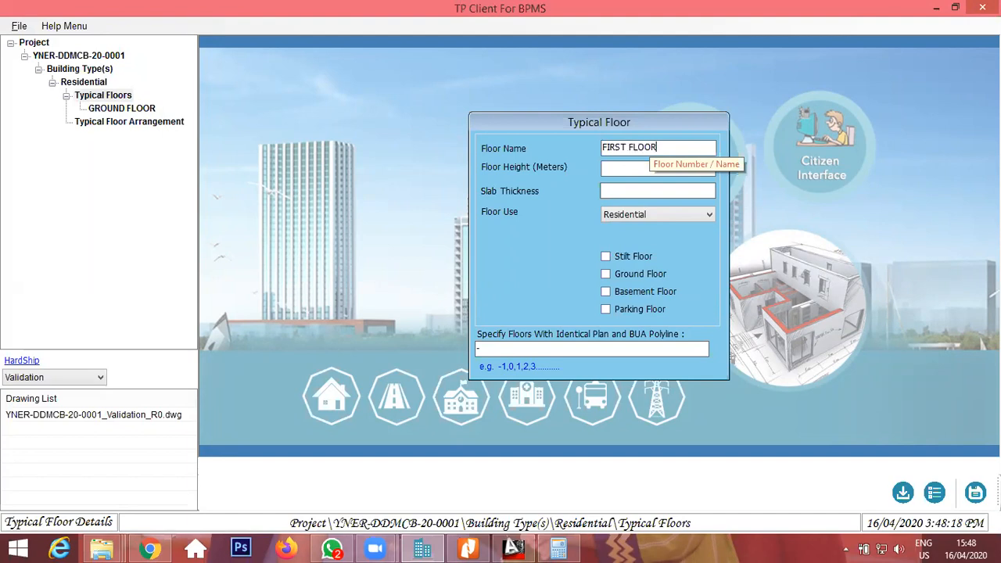
pyautogui.press('Tab')
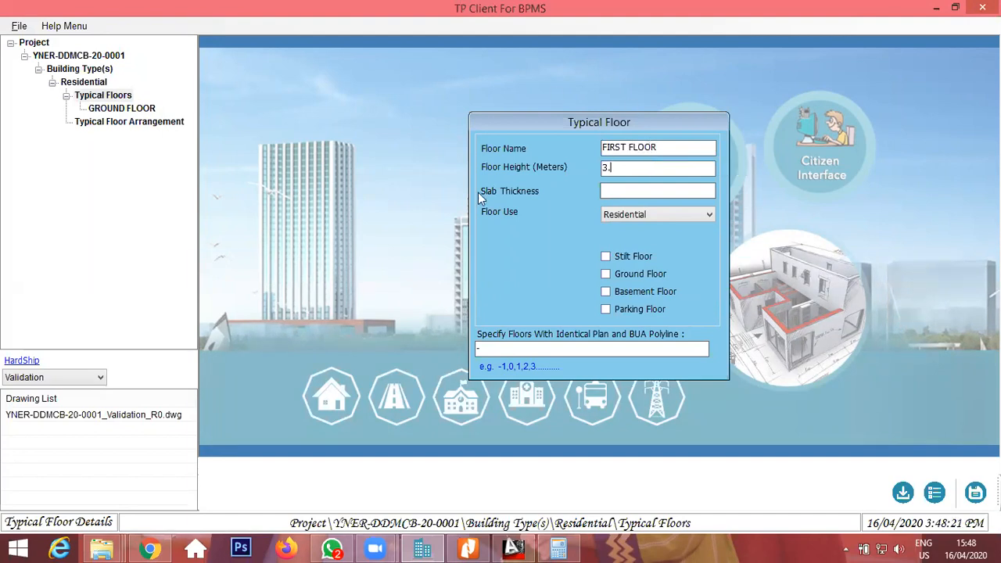
pyautogui.write('3.15')
pyautogui.press('Tab')
# Set the first floor's slab thickness to 0.15 and identical floor to 1, then save it.
pyautogui.click(632, 192)
pyautogui.write('0.15')
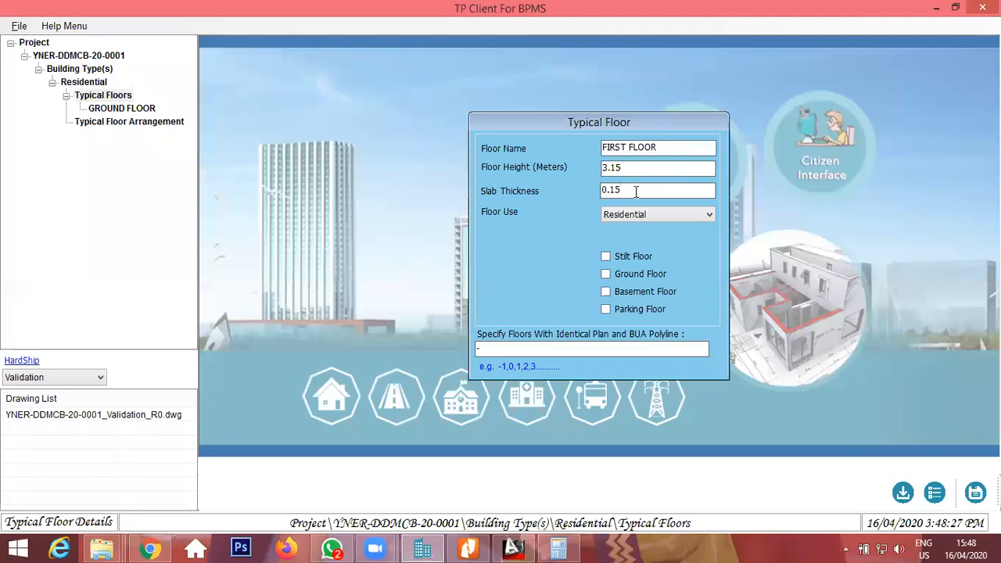
pyautogui.click(628, 344)
pyautogui.write('1')
pyautogui.click(975, 492)
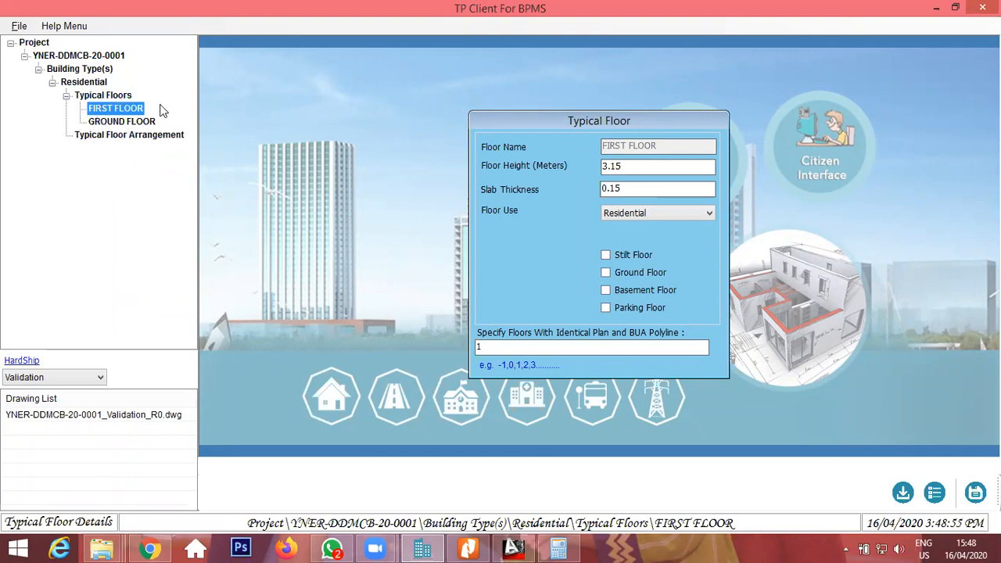
# Map the typical floors into the Typical Floor Arrangement list, save the arrangement and close it.
pyautogui.click(134, 136)
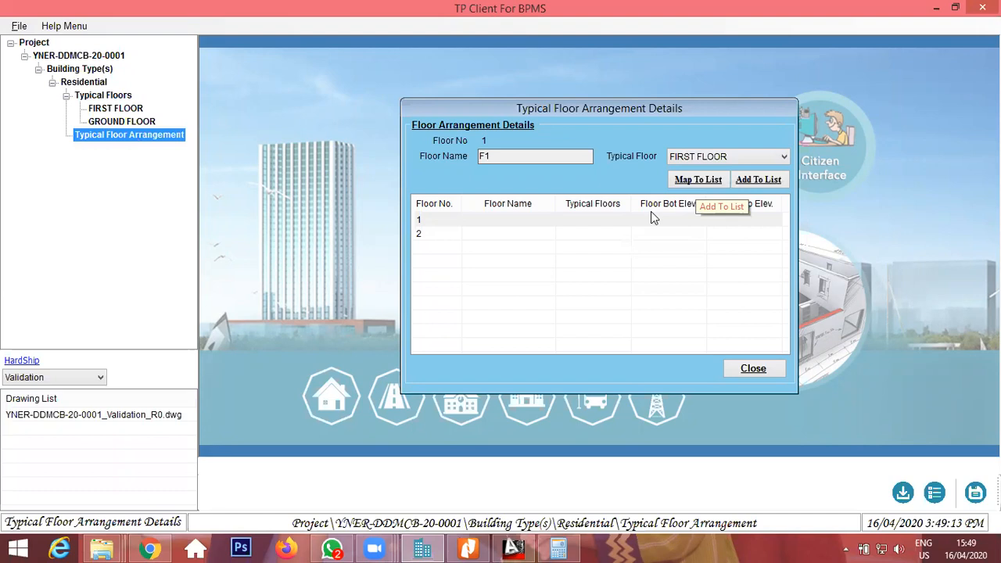
pyautogui.click(698, 183)
pyautogui.click(582, 235)
pyautogui.click(687, 274)
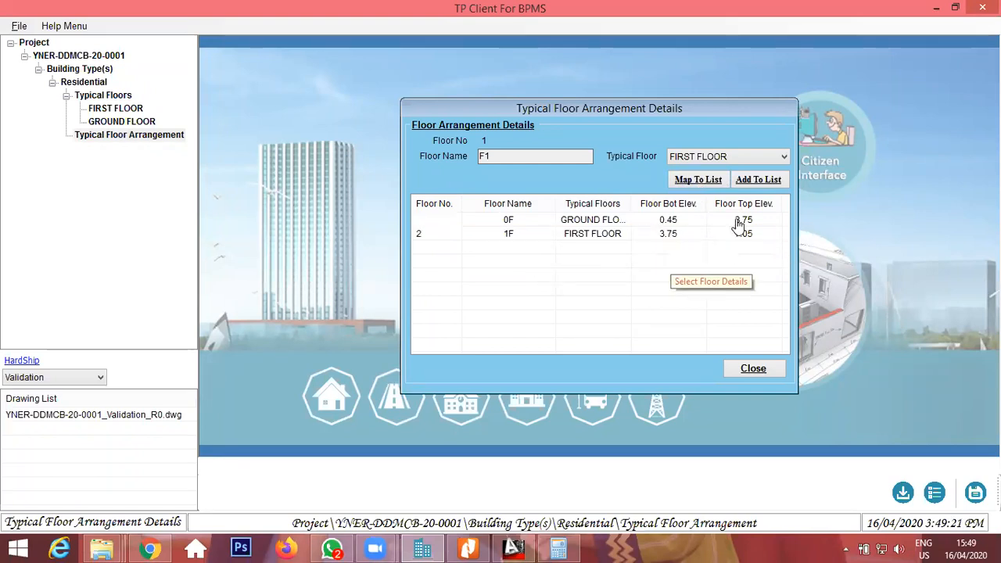
pyautogui.click(975, 494)
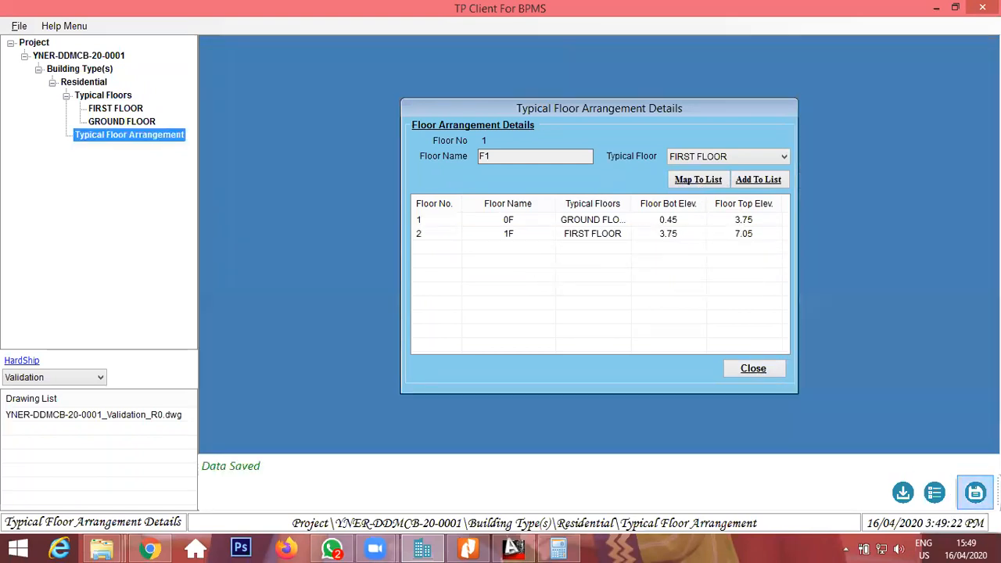
pyautogui.click(753, 369)
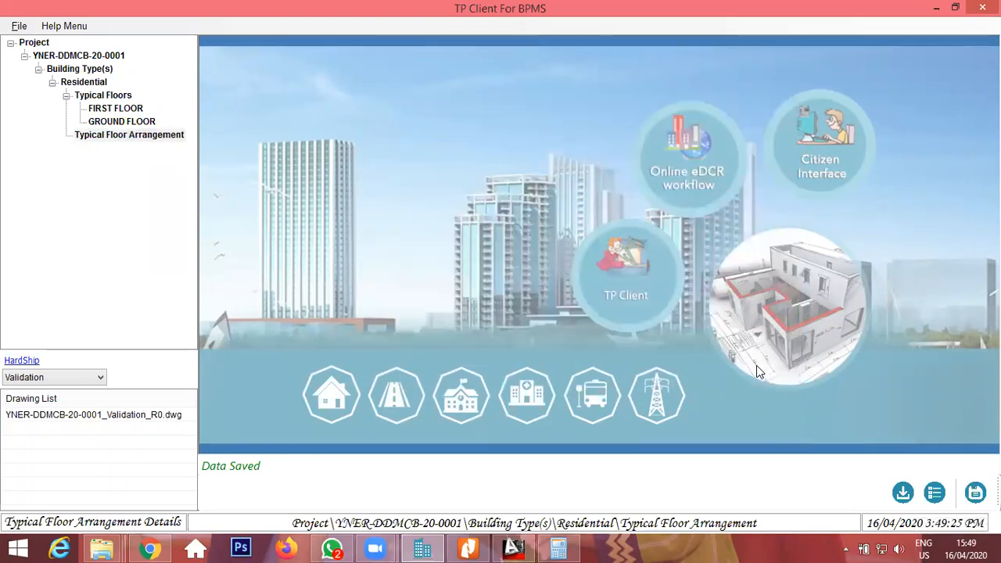